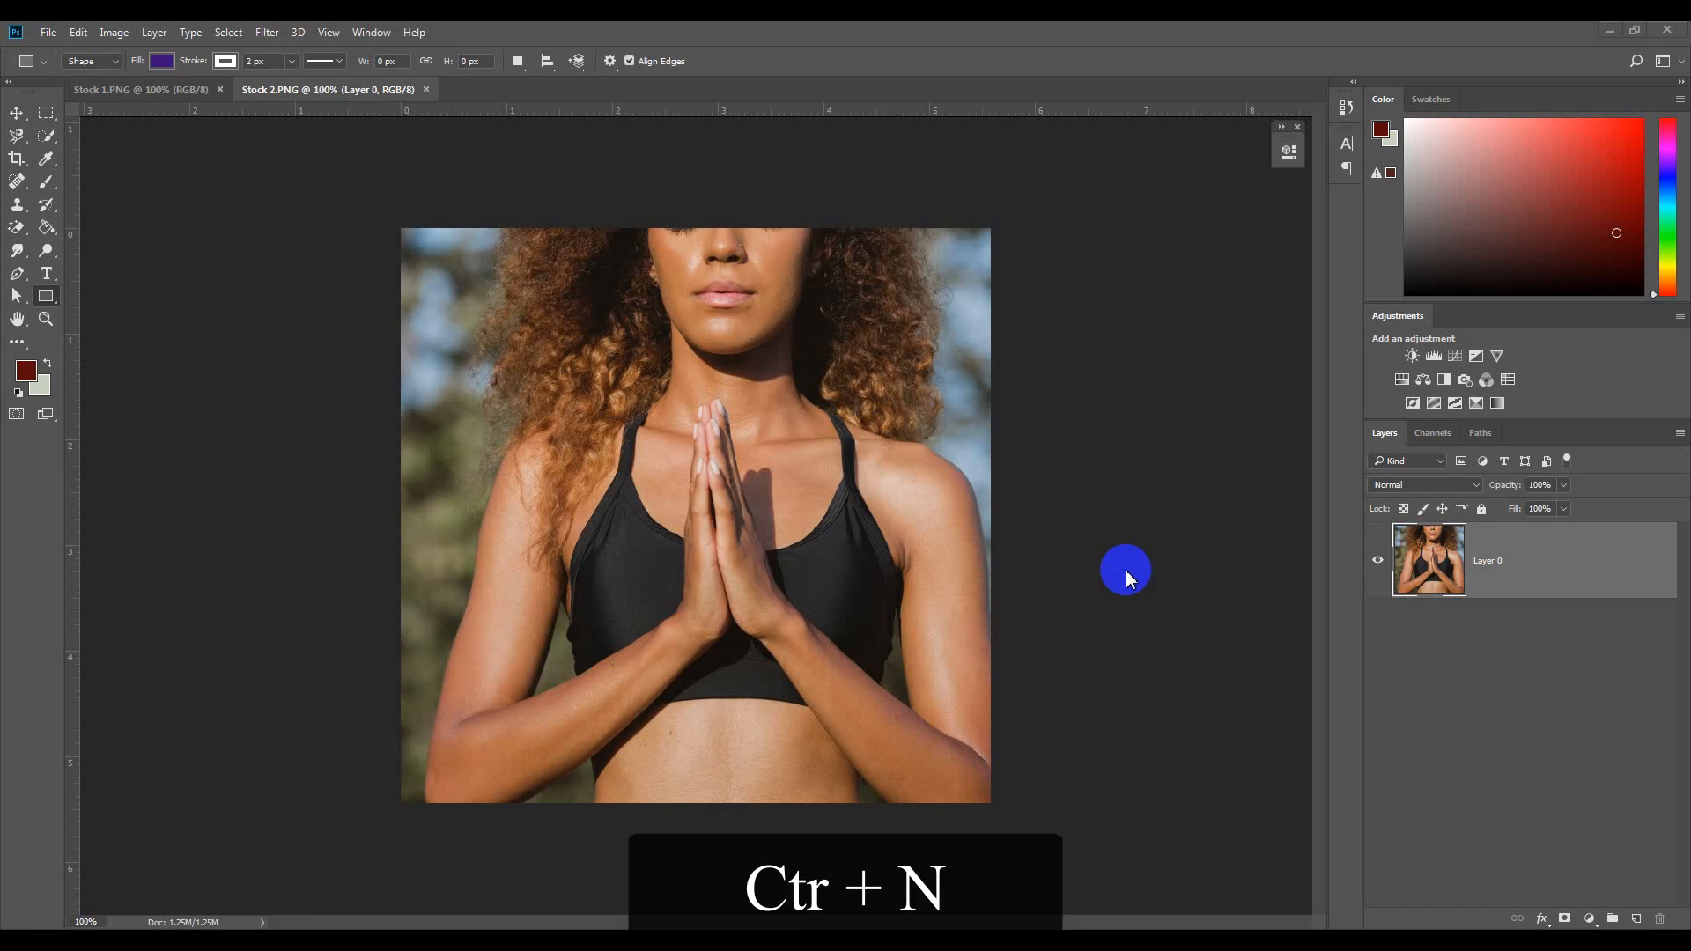
Create a new 1920 x 1080 px document at 72 pixels/inch in RGB color with a white background.
{"action": "left_click", "coordinate": [50, 35]}
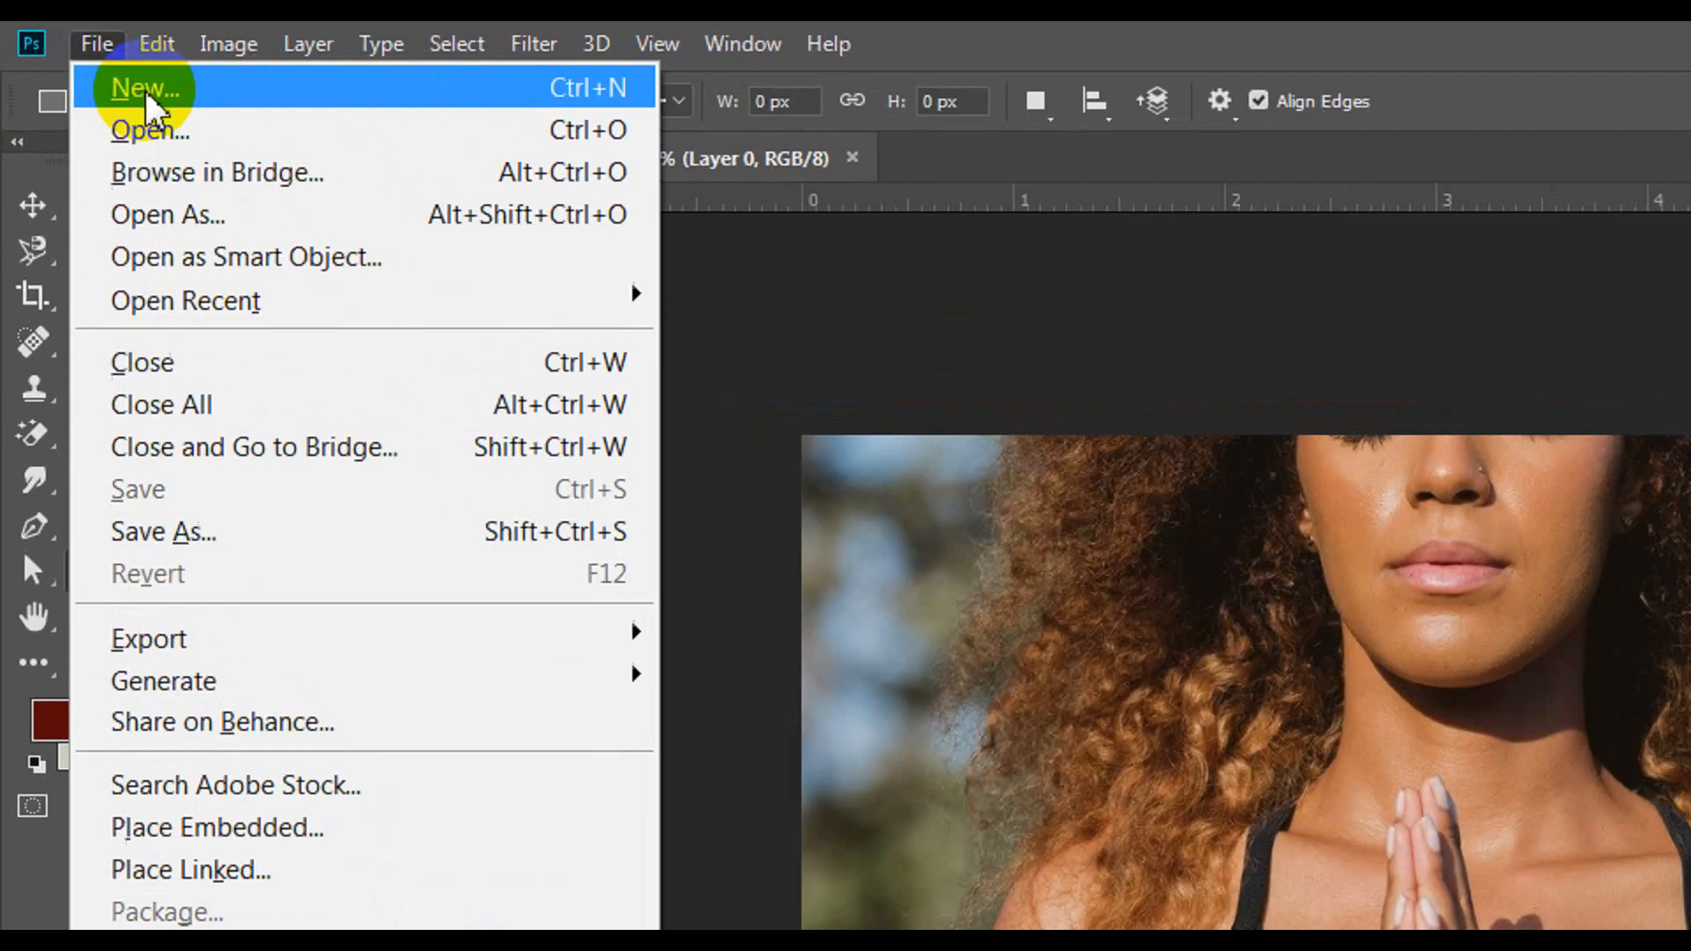
{"action": "left_click", "coordinate": [72, 56]}
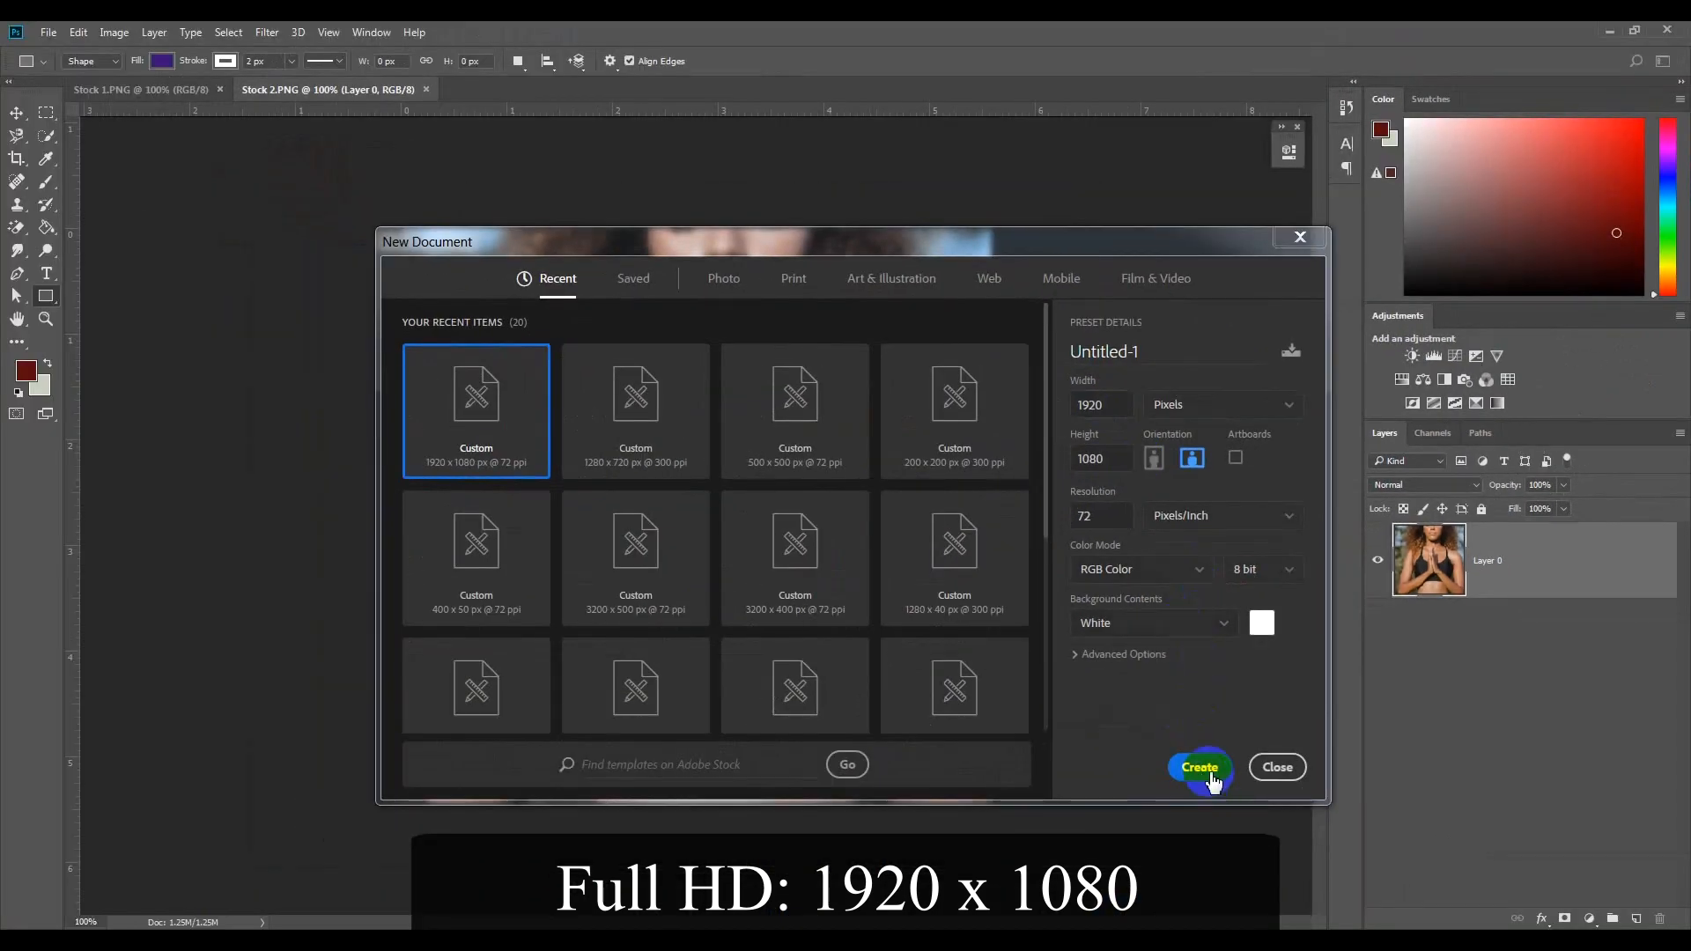
{"action": "left_click", "coordinate": [1205, 769]}
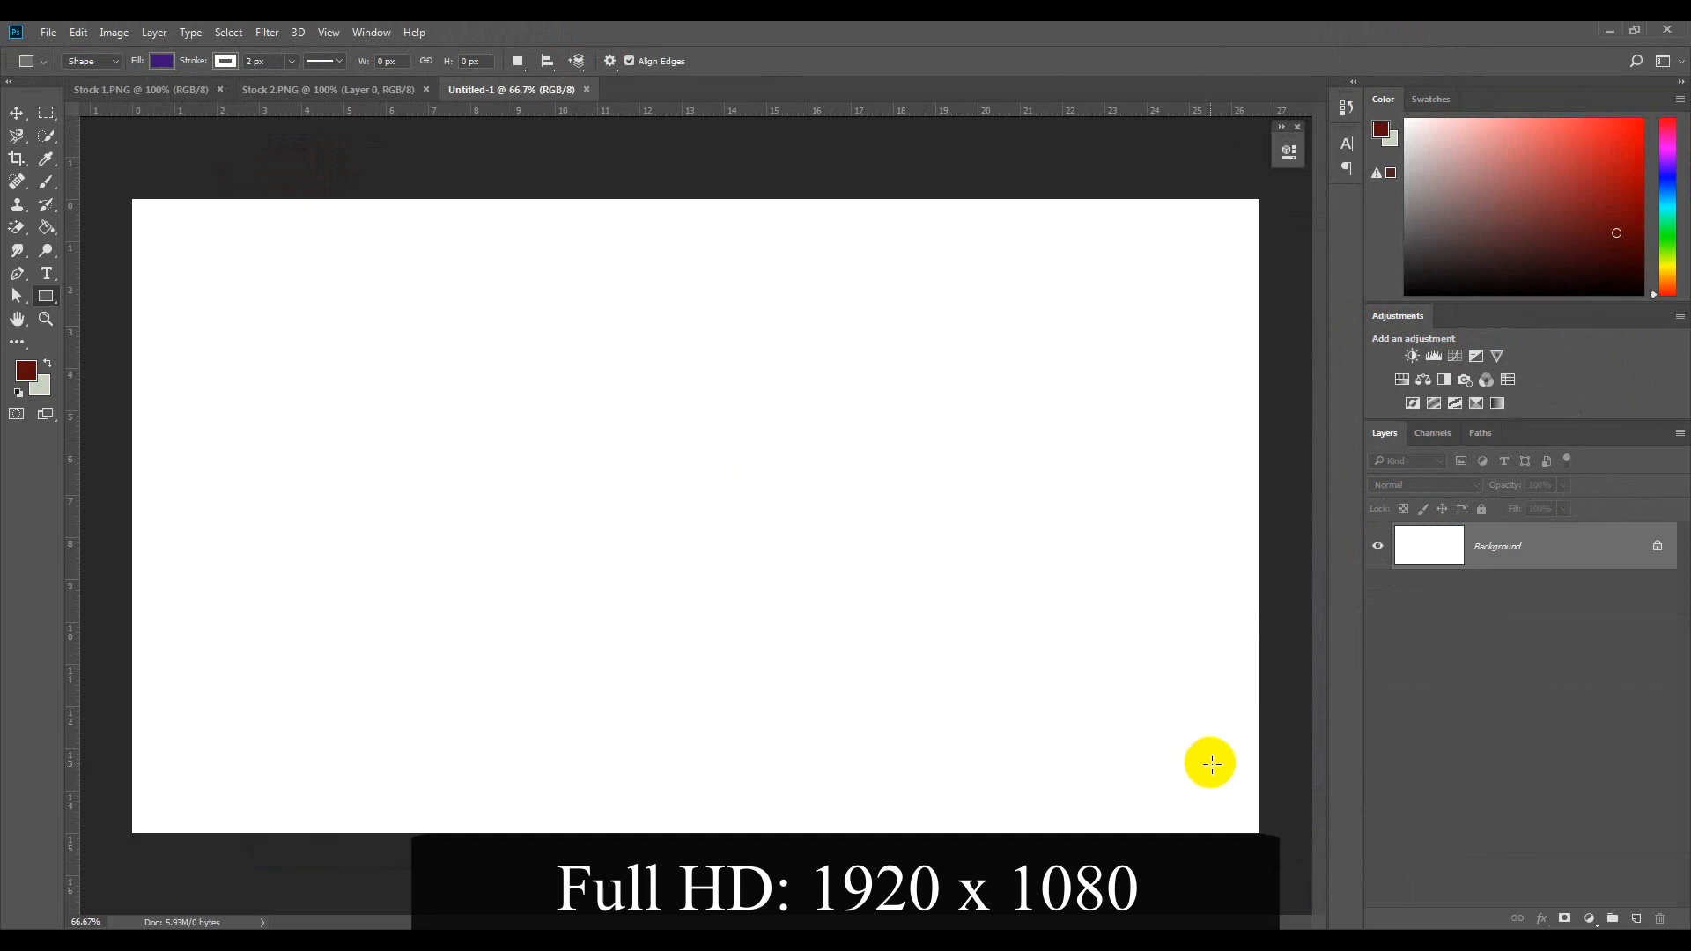
Bring the woman's photo from Stock 2.PNG into the new document and place a vertical guide at about 13.75 in.
{"action": "left_click", "coordinate": [345, 91]}
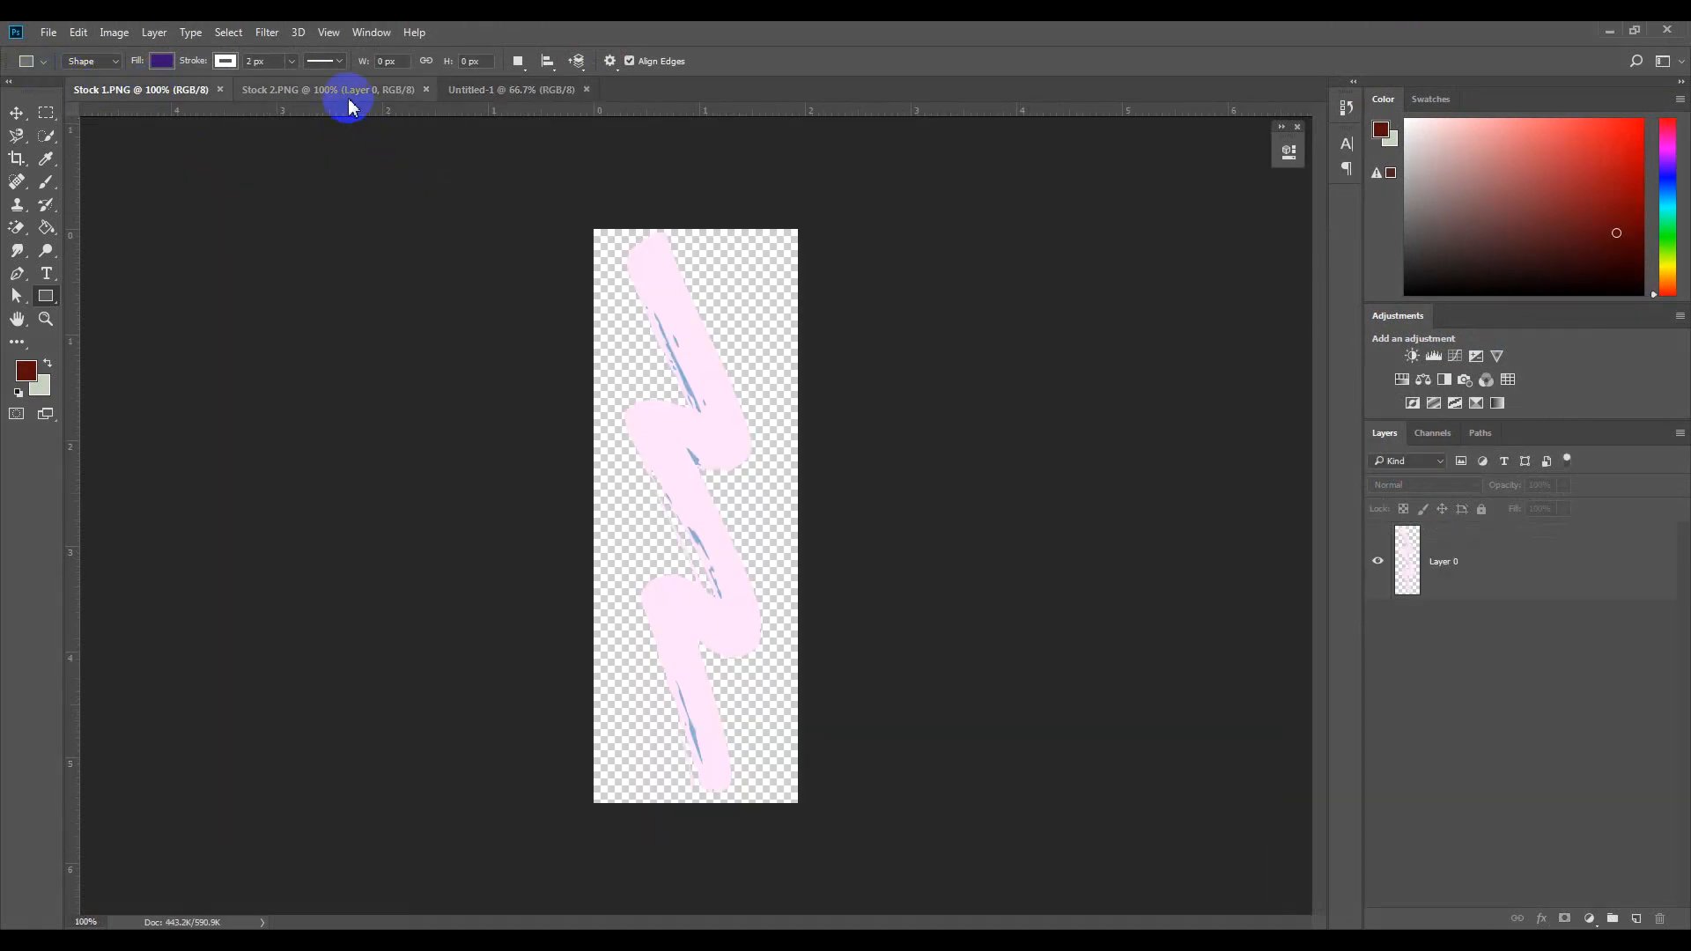
{"action": "left_click", "coordinate": [17, 112]}
{"action": "left_click_drag", "start_coordinate": [763, 347], "coordinate": [338, 411]}
{"action": "left_click", "coordinate": [409, 459]}
{"action": "left_click_drag", "start_coordinate": [73, 380], "coordinate": [715, 429]}
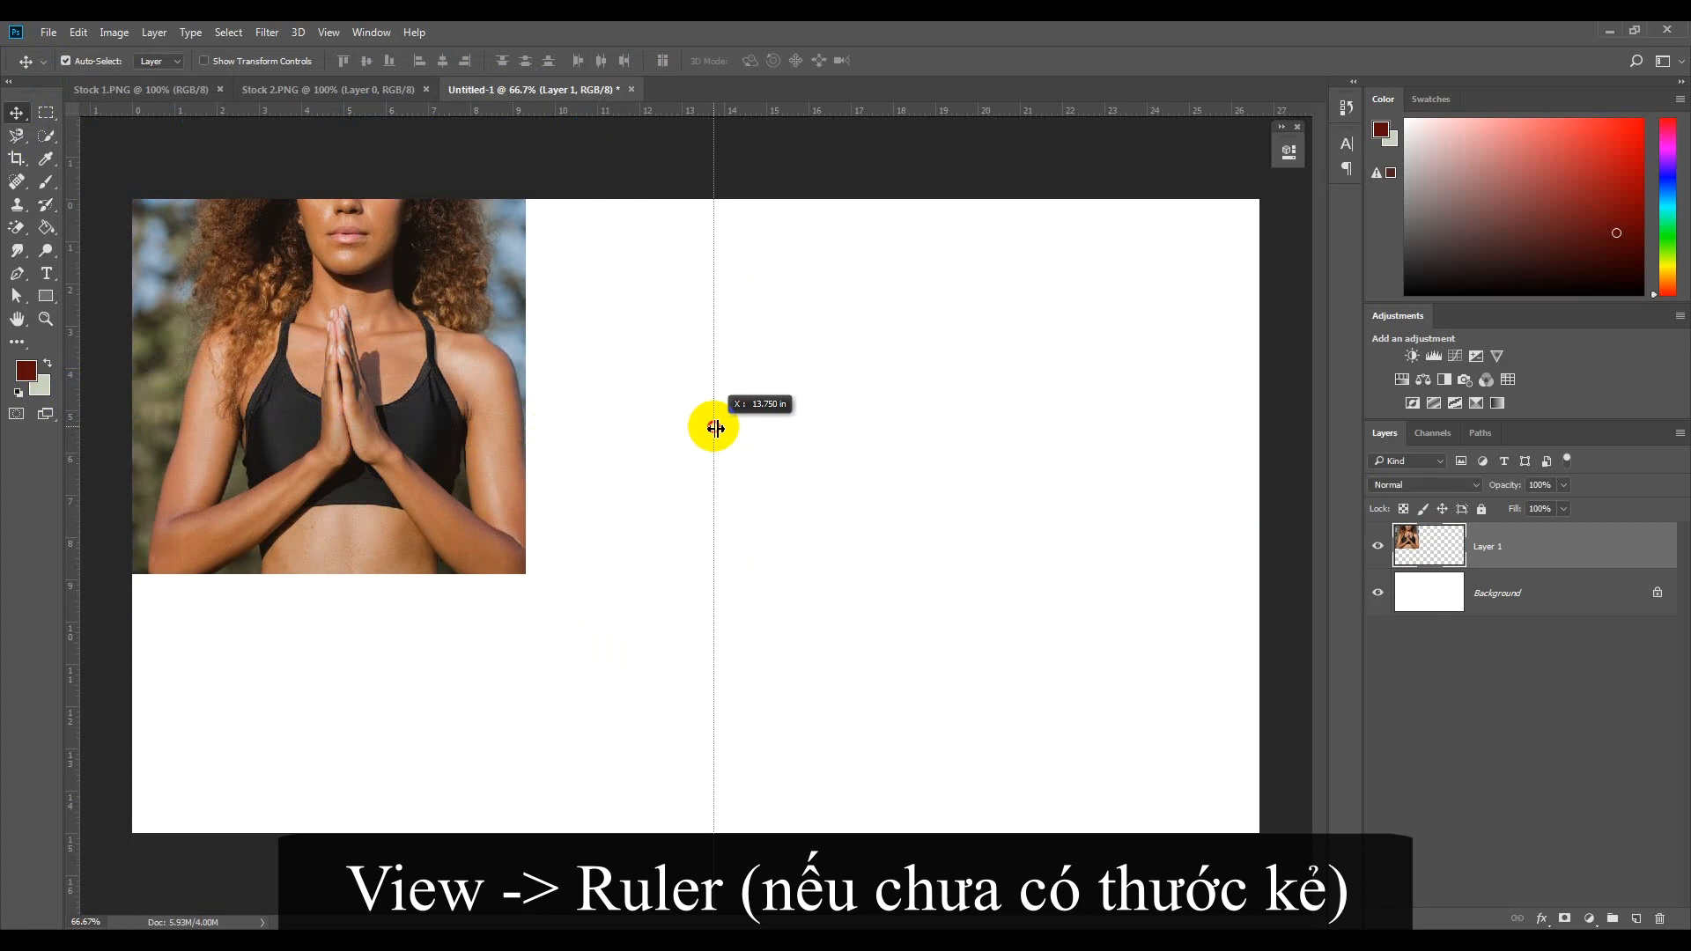
{"action": "left_click_drag", "start_coordinate": [715, 429], "coordinate": [717, 428]}
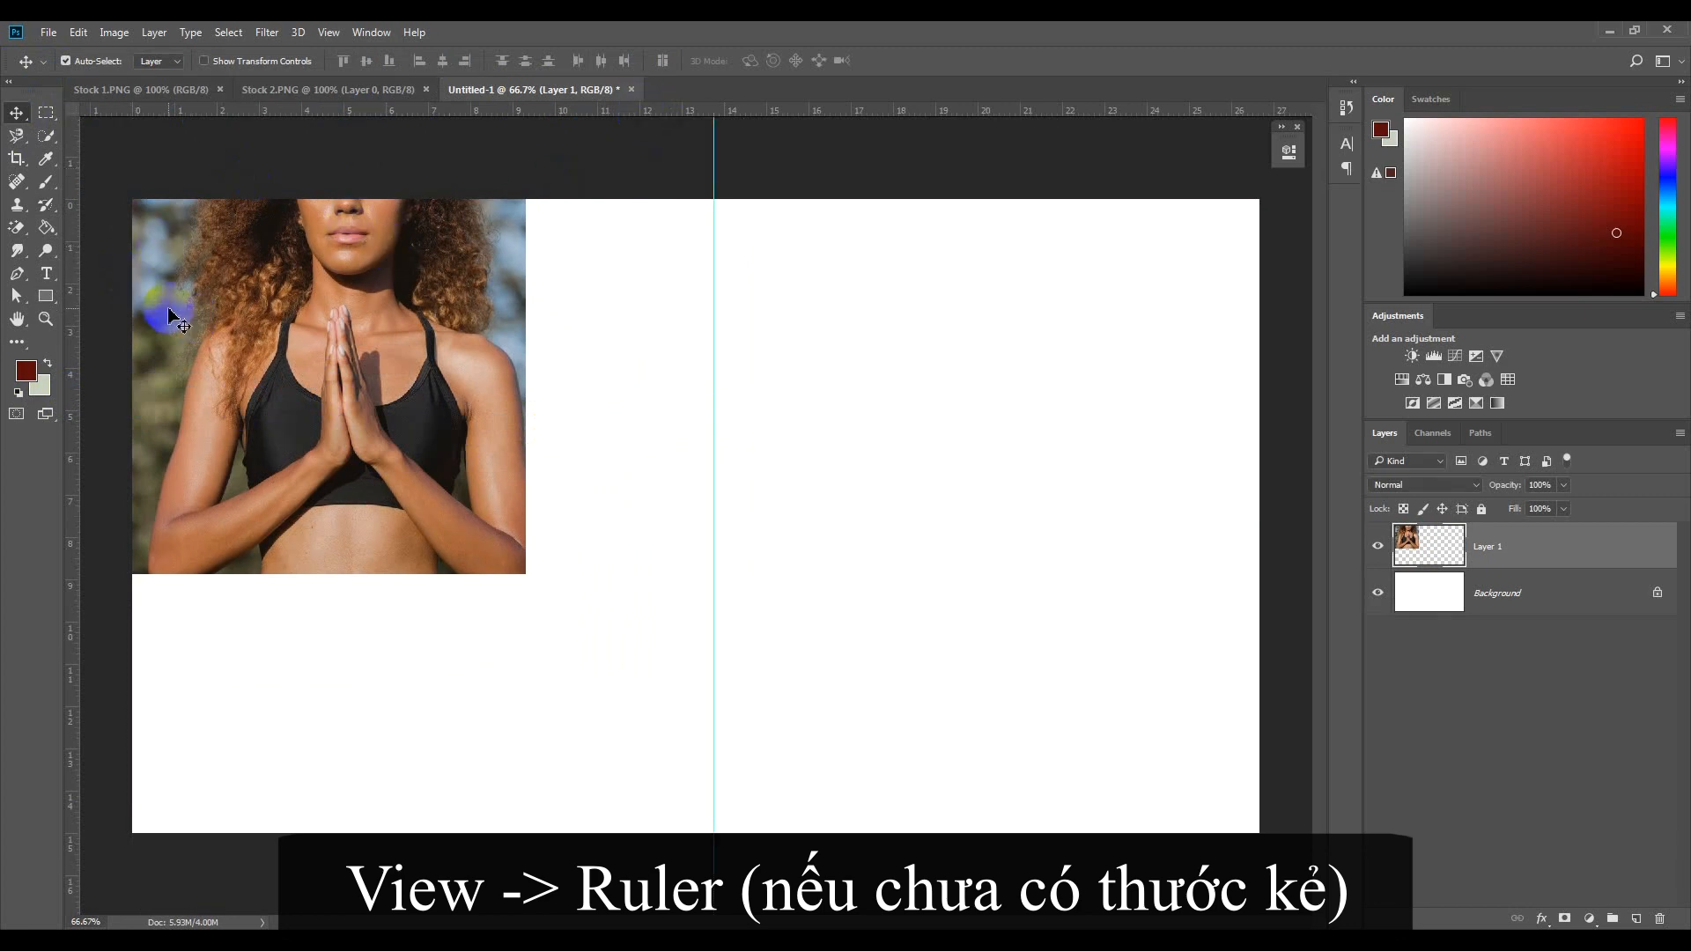
Enlarge the photo to about 165% width and 172% height, filling the canvas left of the guide with its right edge on the guide.
{"action": "left_click_drag", "start_coordinate": [408, 379], "coordinate": [426, 512]}
{"action": "scroll", "coordinate": [574, 502], "scroll_direction": "down", "scroll_amount": 3}
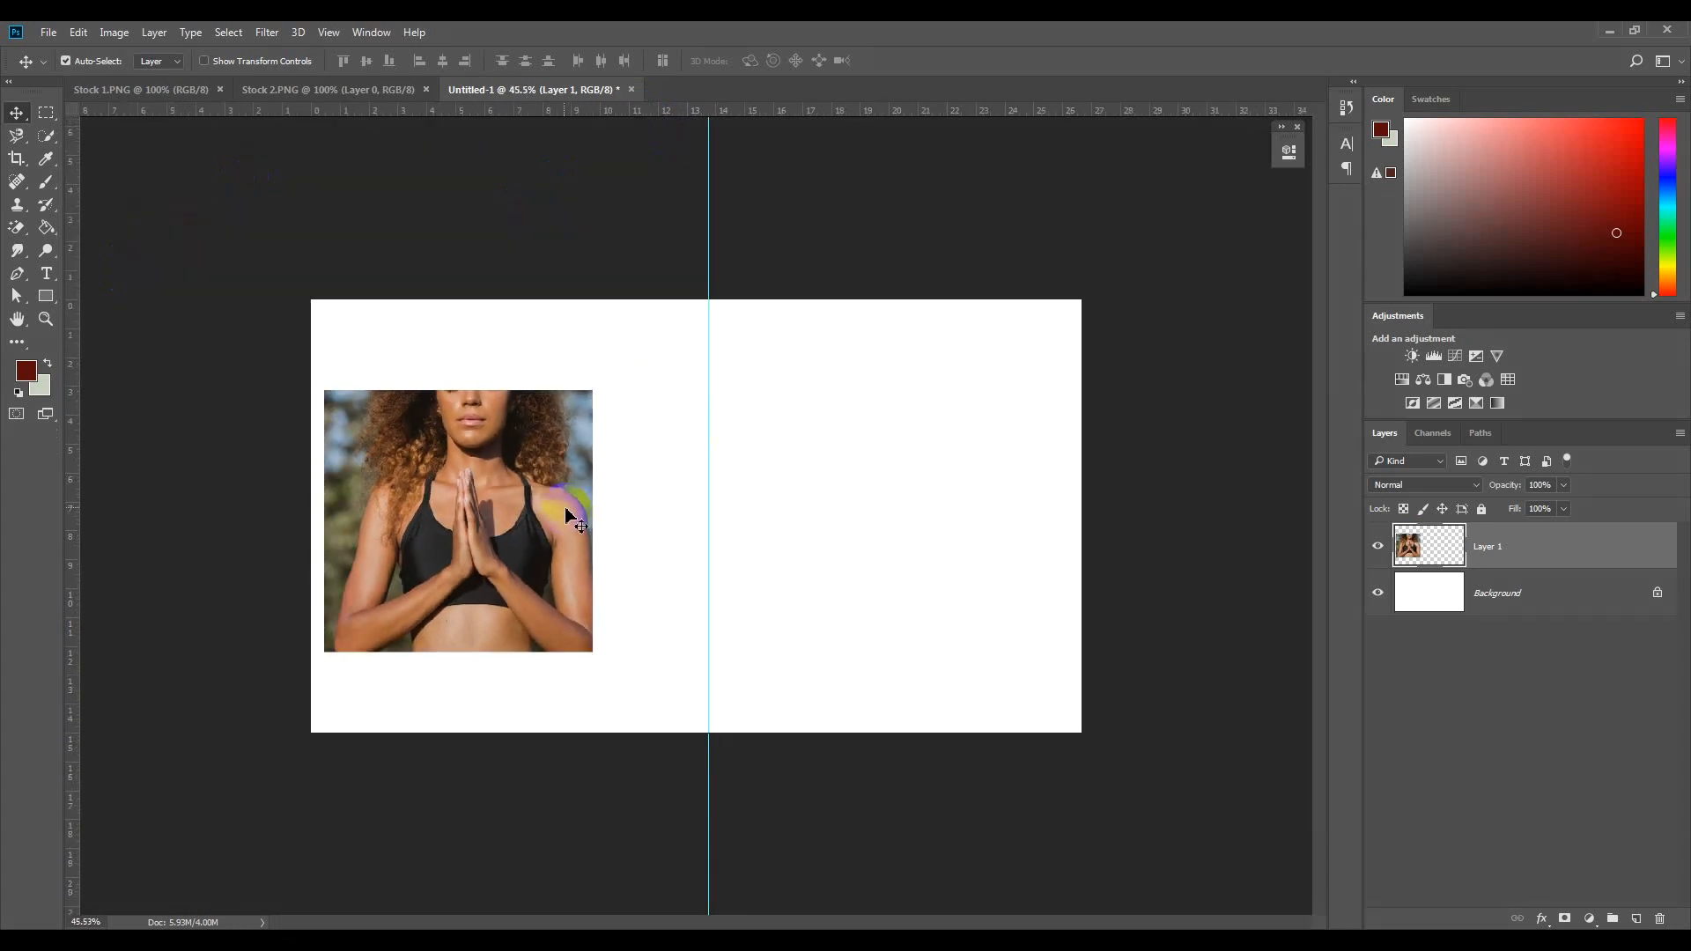
{"action": "key", "text": "ctrl+t"}
{"action": "left_click_drag", "start_coordinate": [585, 381], "coordinate": [717, 283]}
{"action": "left_click_drag", "start_coordinate": [572, 571], "coordinate": [557, 670]}
{"action": "left_click_drag", "start_coordinate": [515, 376], "coordinate": [519, 283]}
{"action": "left_click_drag", "start_coordinate": [324, 529], "coordinate": [265, 525]}
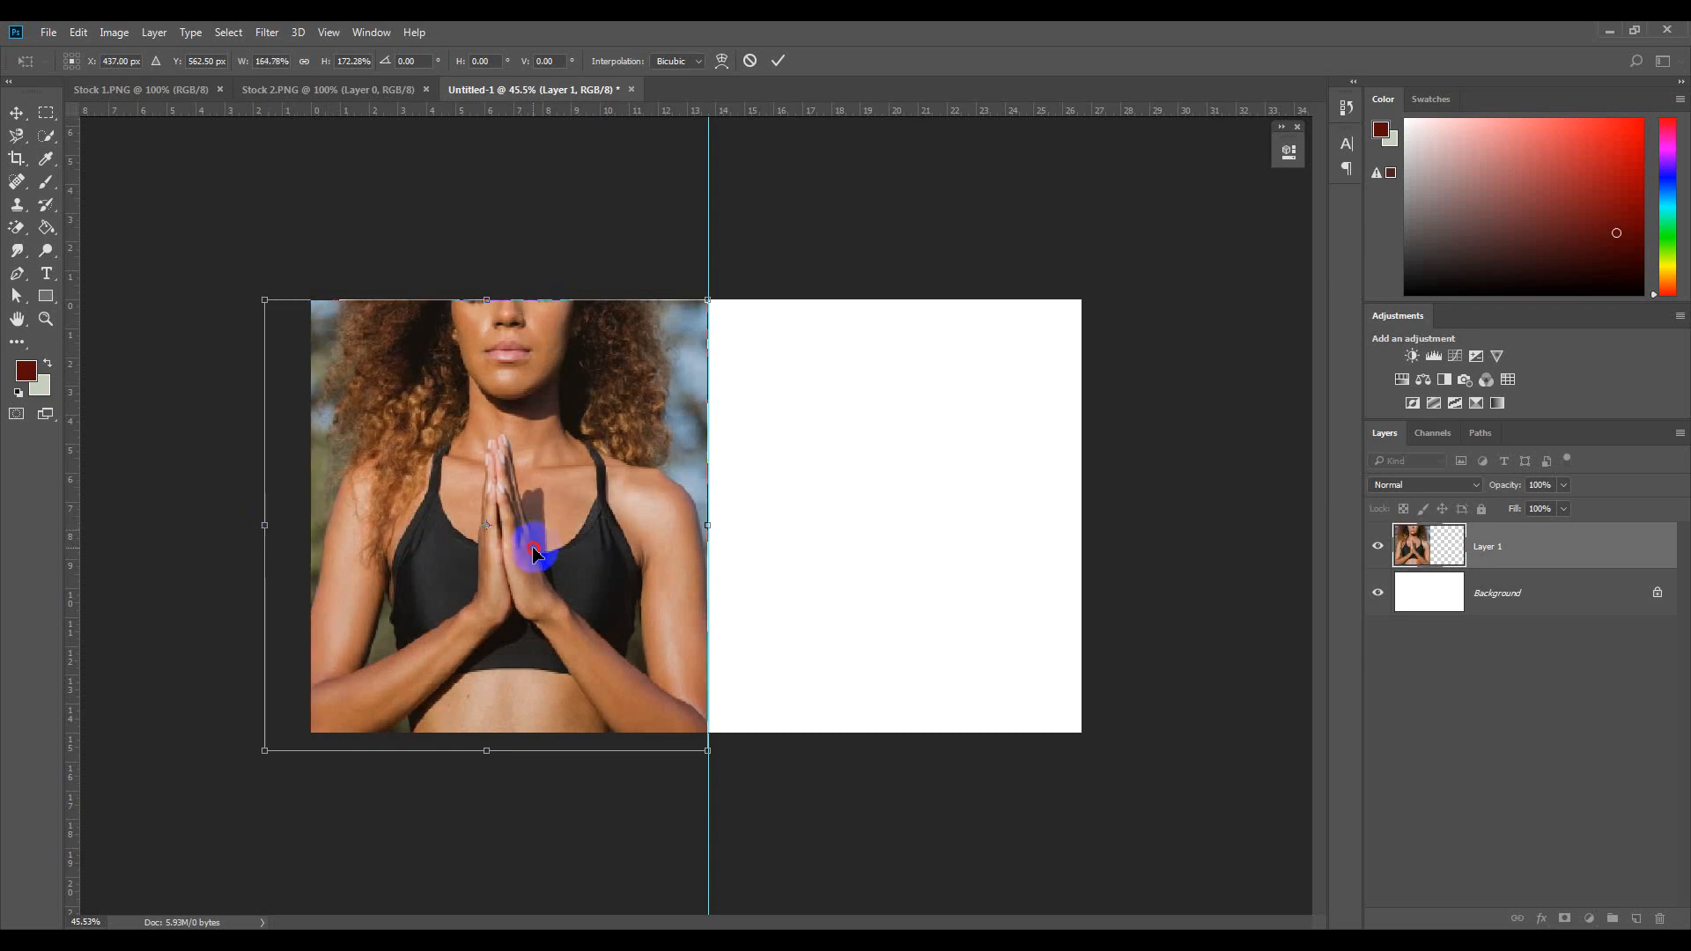
{"action": "left_click_drag", "start_coordinate": [597, 515], "coordinate": [614, 517]}
{"action": "left_click", "coordinate": [779, 60]}
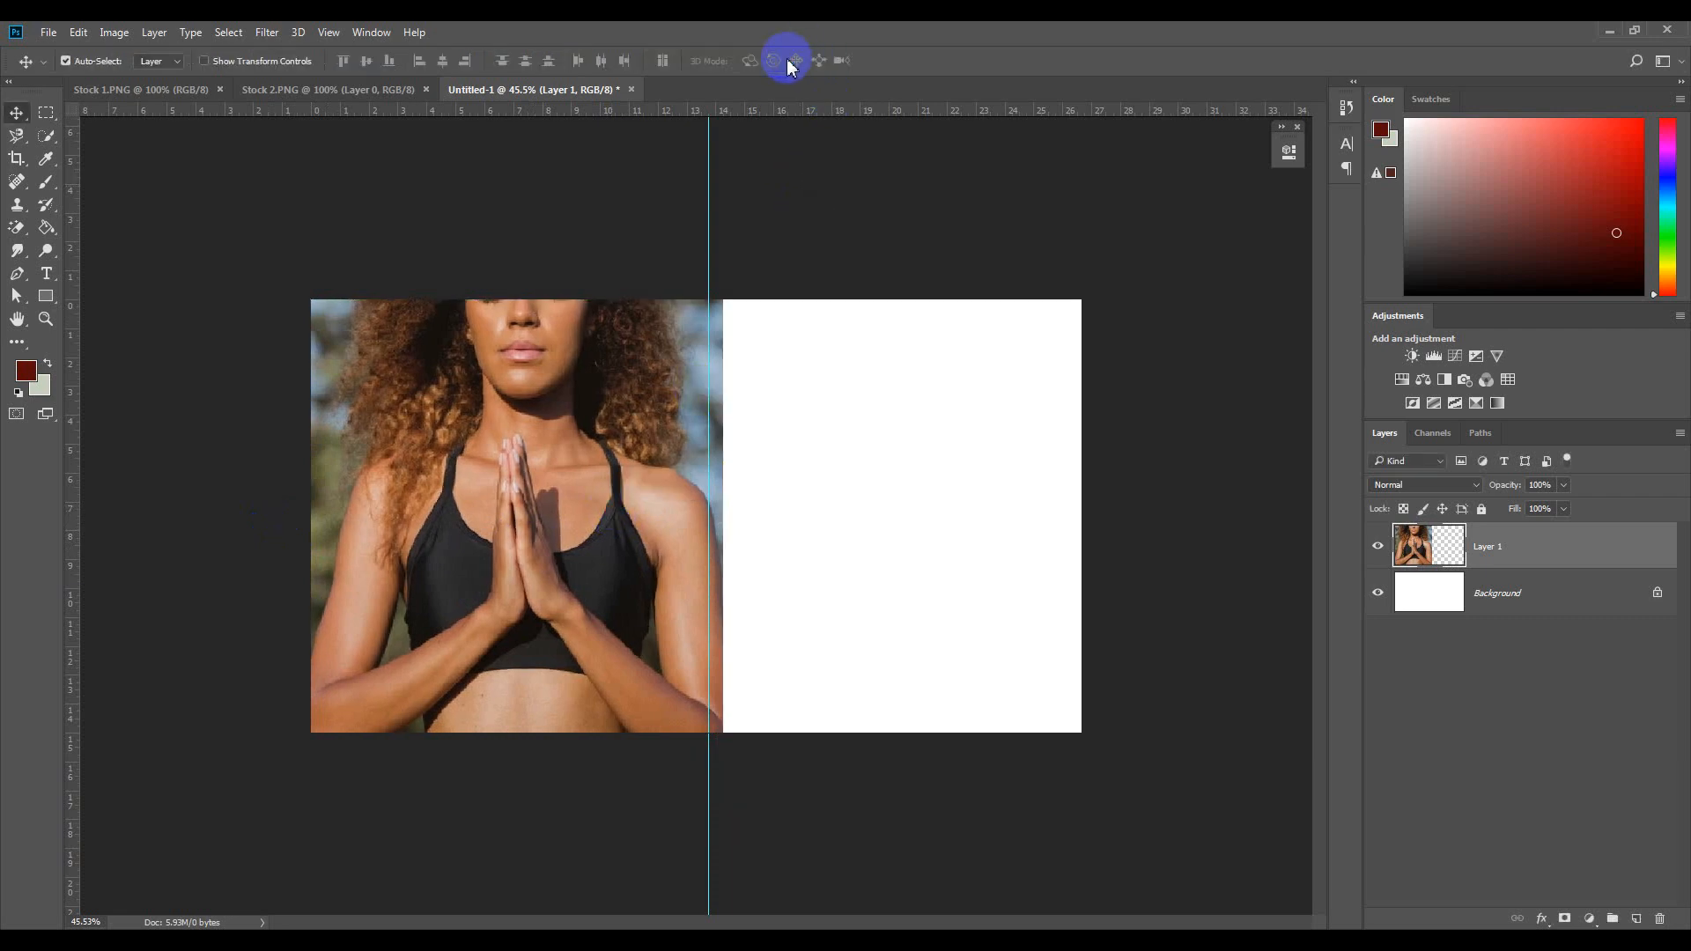
{"action": "left_click_drag", "start_coordinate": [539, 467], "coordinate": [526, 476]}
{"action": "left_click_drag", "start_coordinate": [634, 381], "coordinate": [537, 428]}
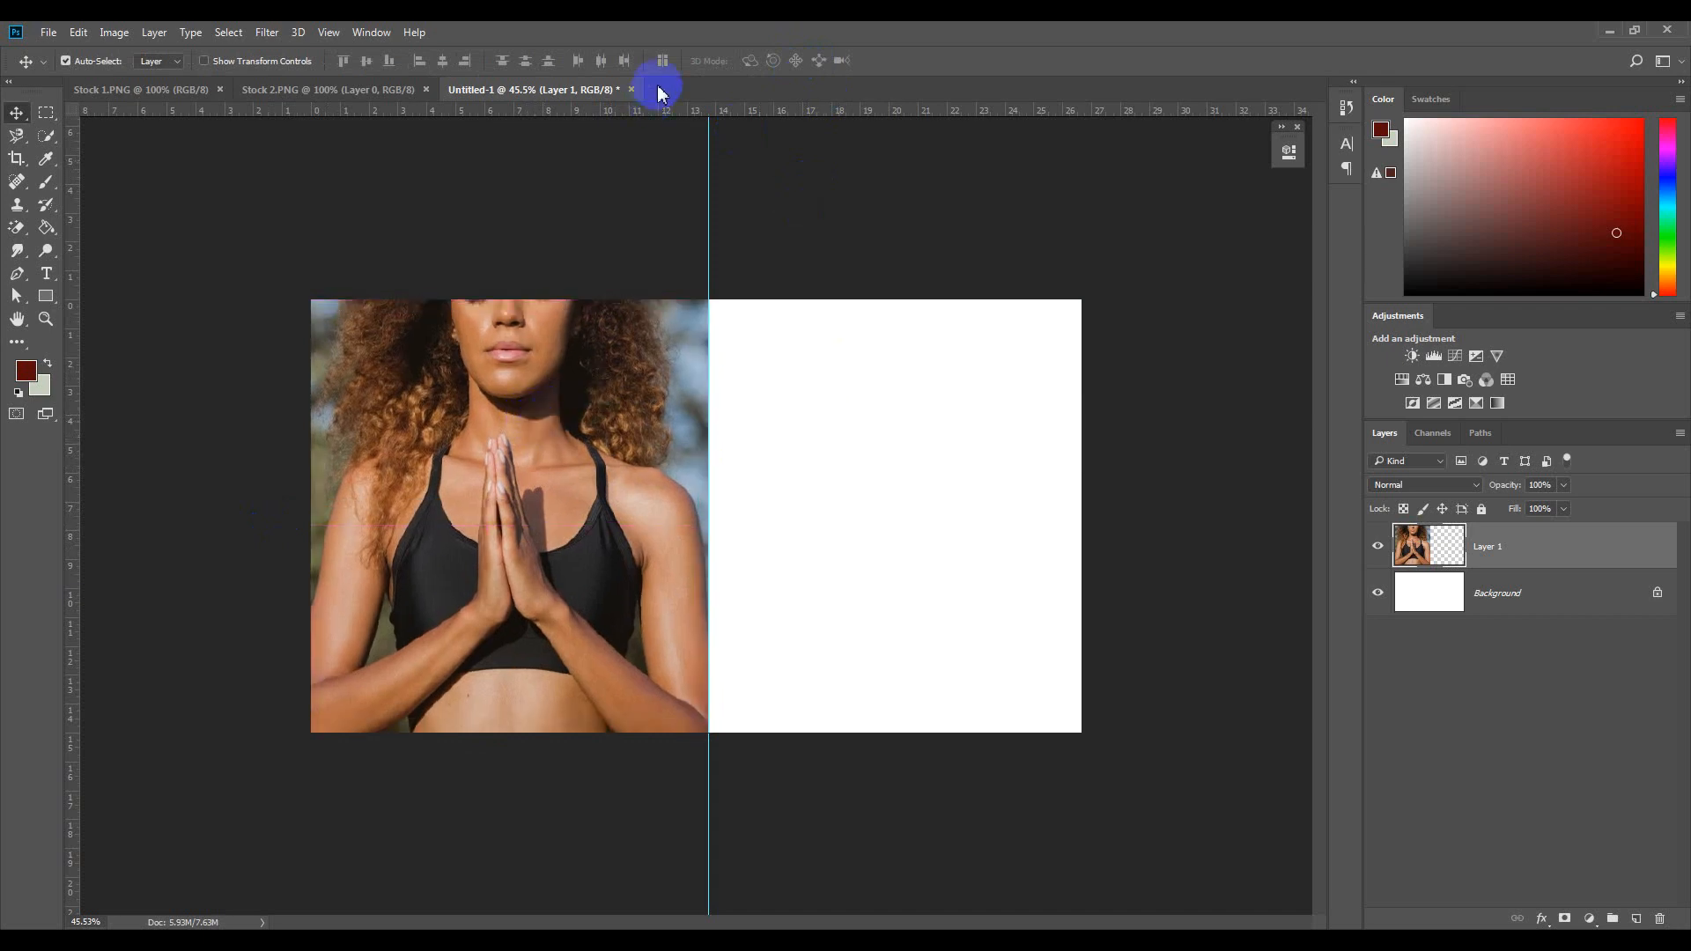
Bring the pink zigzag brush stroke from Stock 1.PNG into the document, scaled to about 183% and placed over the photo's right edge.
{"action": "left_click", "coordinate": [155, 92]}
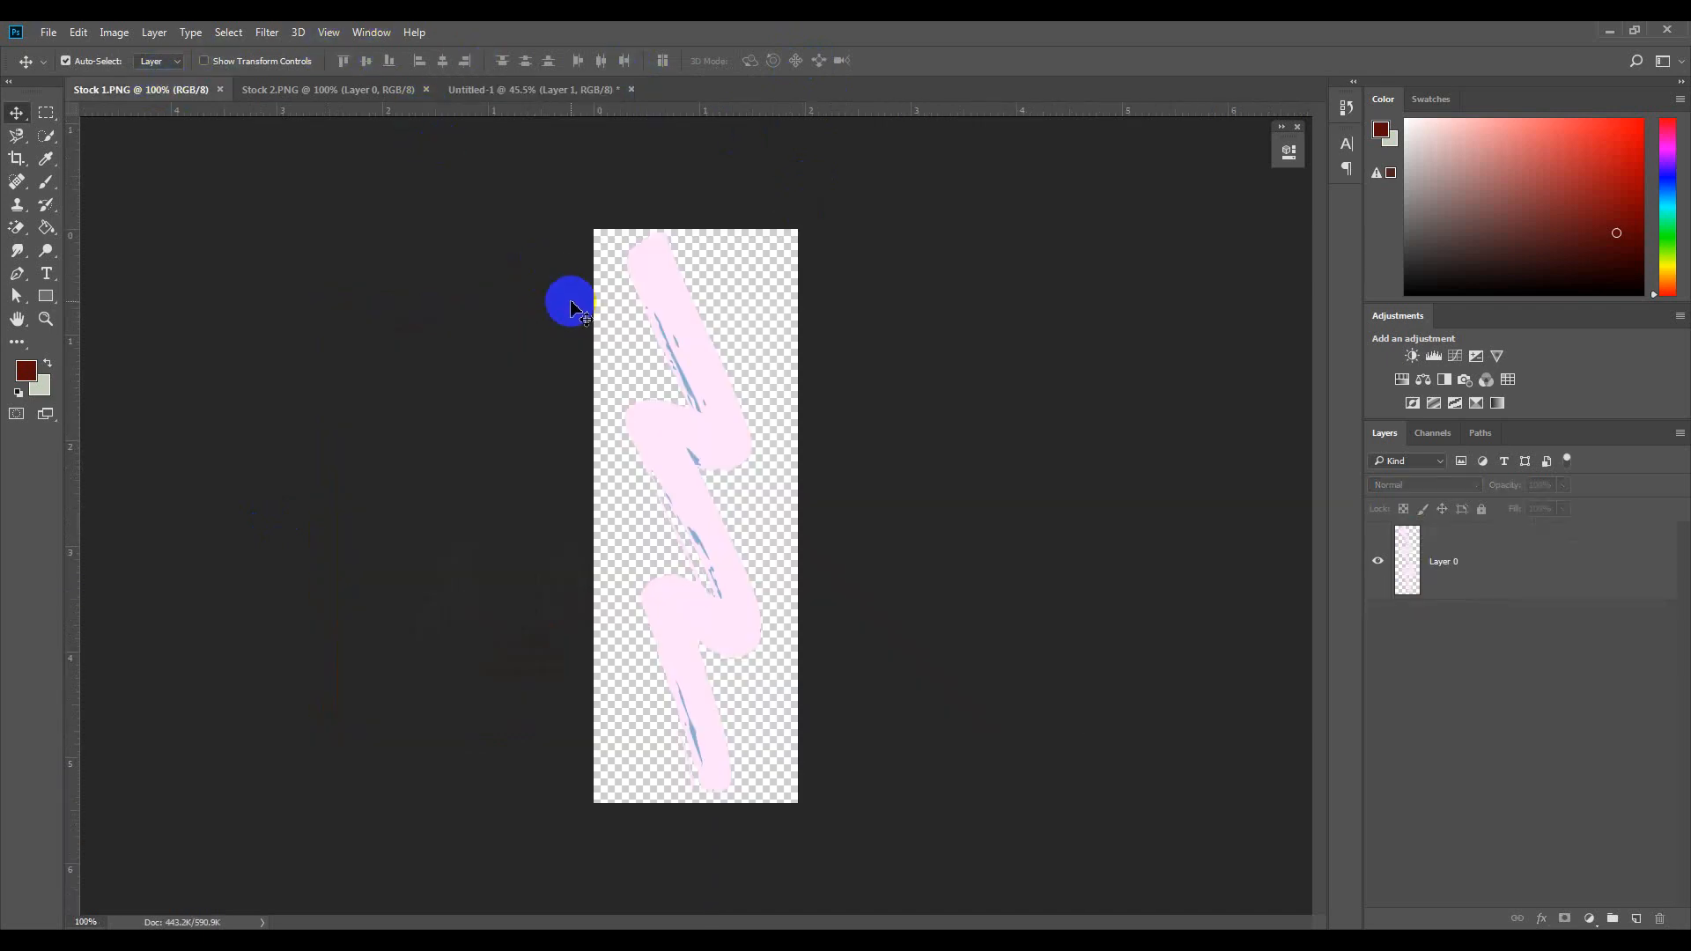
{"action": "mouse_move", "coordinate": [695, 370]}
{"action": "left_mouse_down"}
{"action": "mouse_move", "coordinate": [585, 272]}
{"action": "mouse_move", "coordinate": [175, 60]}
{"action": "mouse_move", "coordinate": [299, 81]}
{"action": "mouse_move", "coordinate": [555, 208]}
{"action": "mouse_move", "coordinate": [585, 113]}
{"action": "mouse_move", "coordinate": [566, 94]}
{"action": "mouse_move", "coordinate": [785, 510]}
{"action": "mouse_move", "coordinate": [737, 569]}
{"action": "mouse_move", "coordinate": [740, 642]}
{"action": "left_mouse_up"}
{"action": "key", "text": "ctrl+t"}
{"action": "mouse_move", "coordinate": [772, 446]}
{"action": "left_mouse_down"}
{"action": "mouse_move", "coordinate": [857, 249]}
{"action": "mouse_move", "coordinate": [739, 487]}
{"action": "left_mouse_up"}
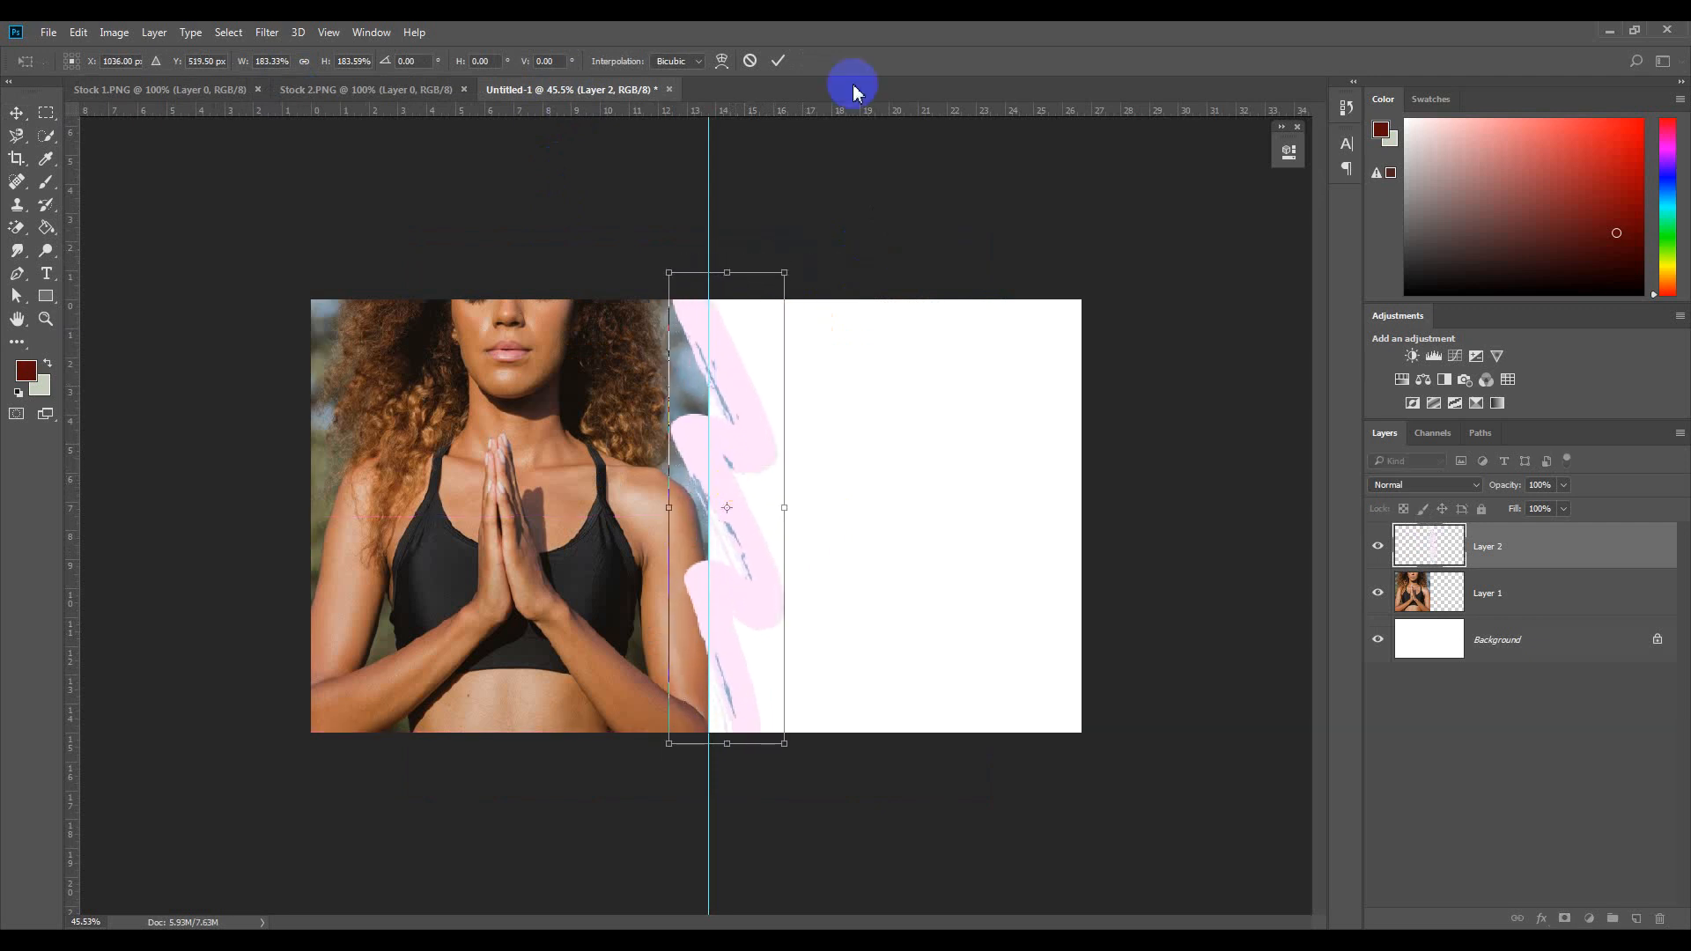
{"action": "left_click", "coordinate": [777, 61]}
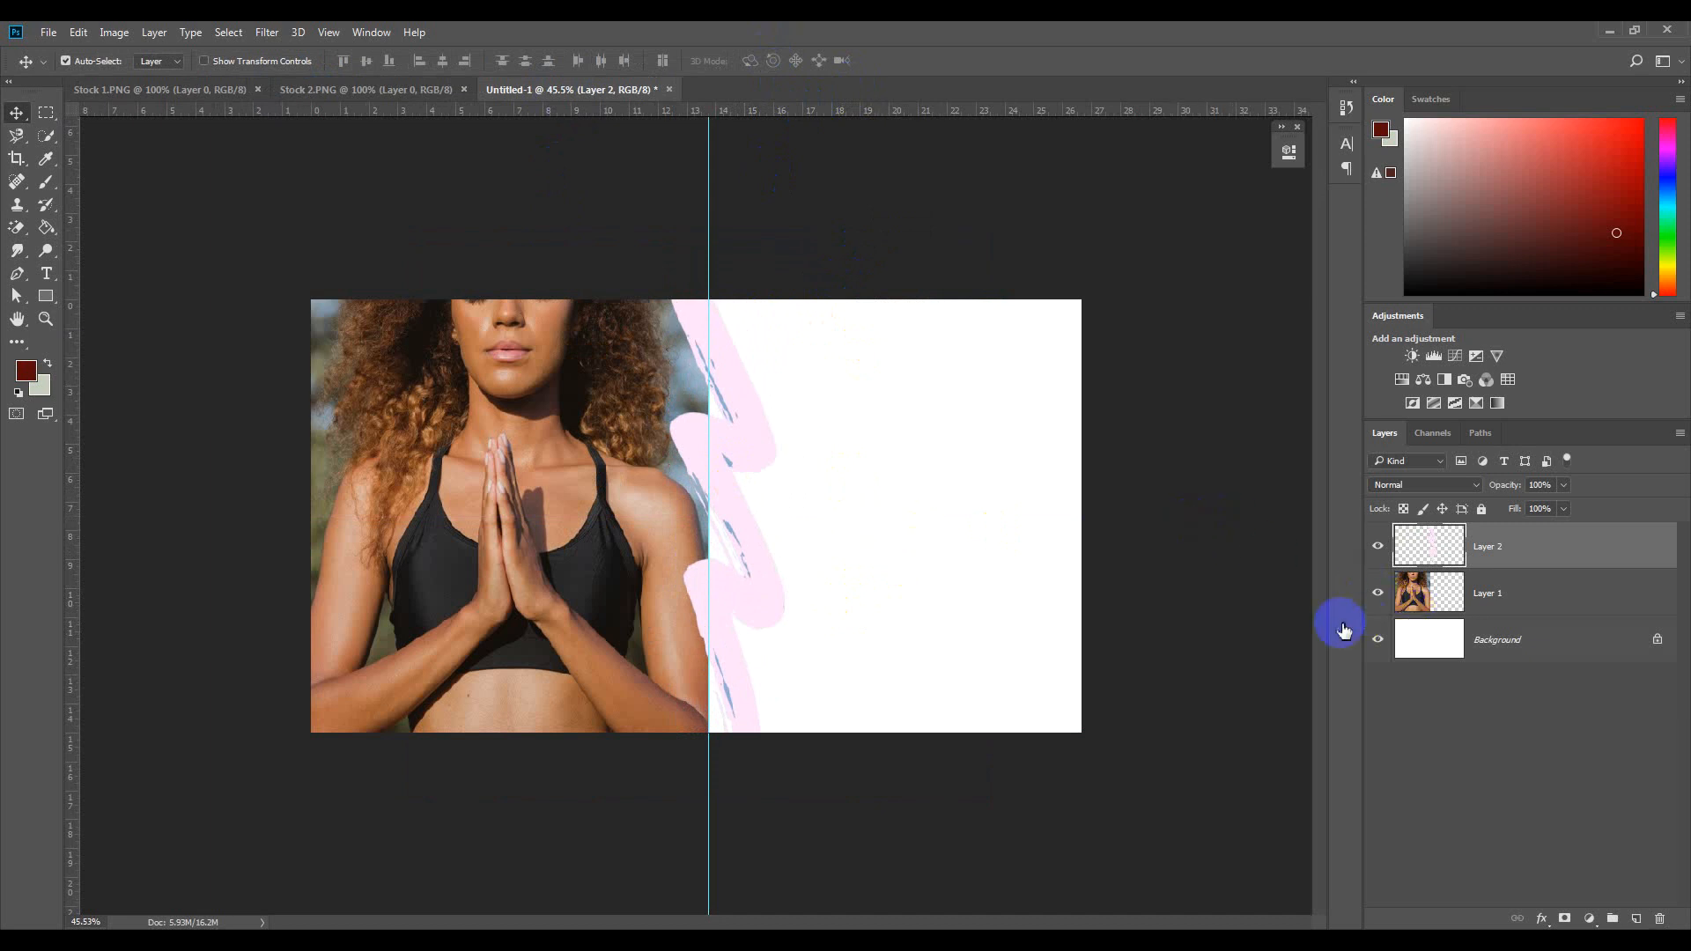
Hide the photo and brush-stroke layers and draw a rectangle of about 950 x 1105 px covering the canvas right of the guide.
{"action": "left_click", "coordinate": [1379, 597]}
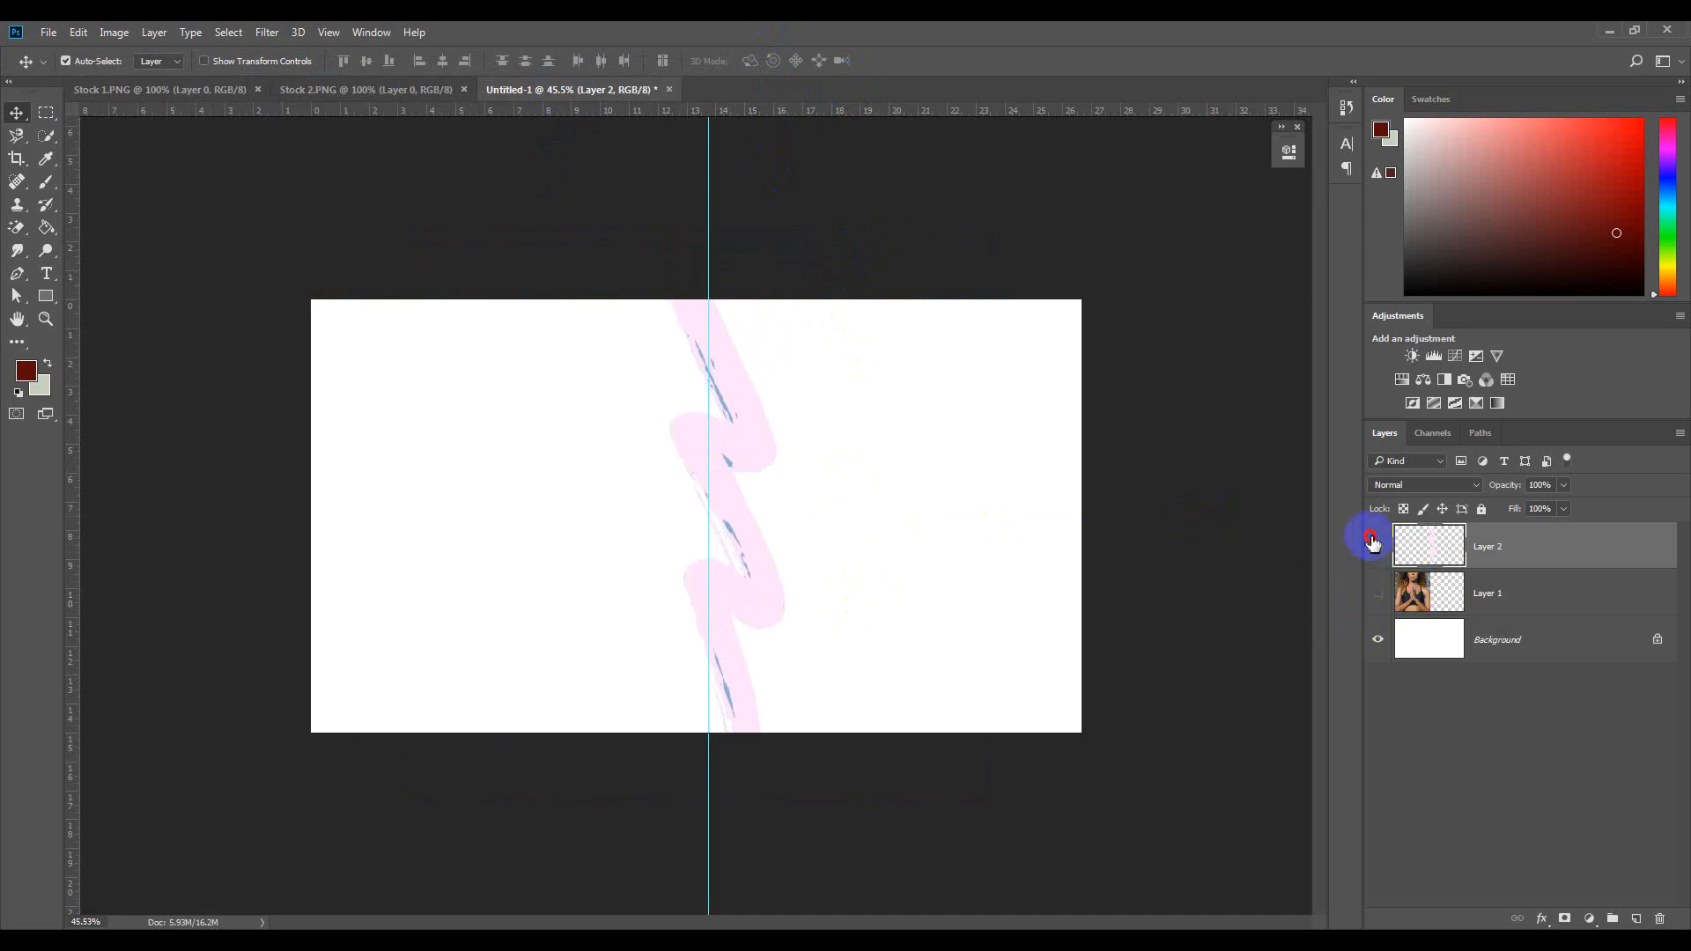
{"action": "left_click", "coordinate": [1373, 542]}
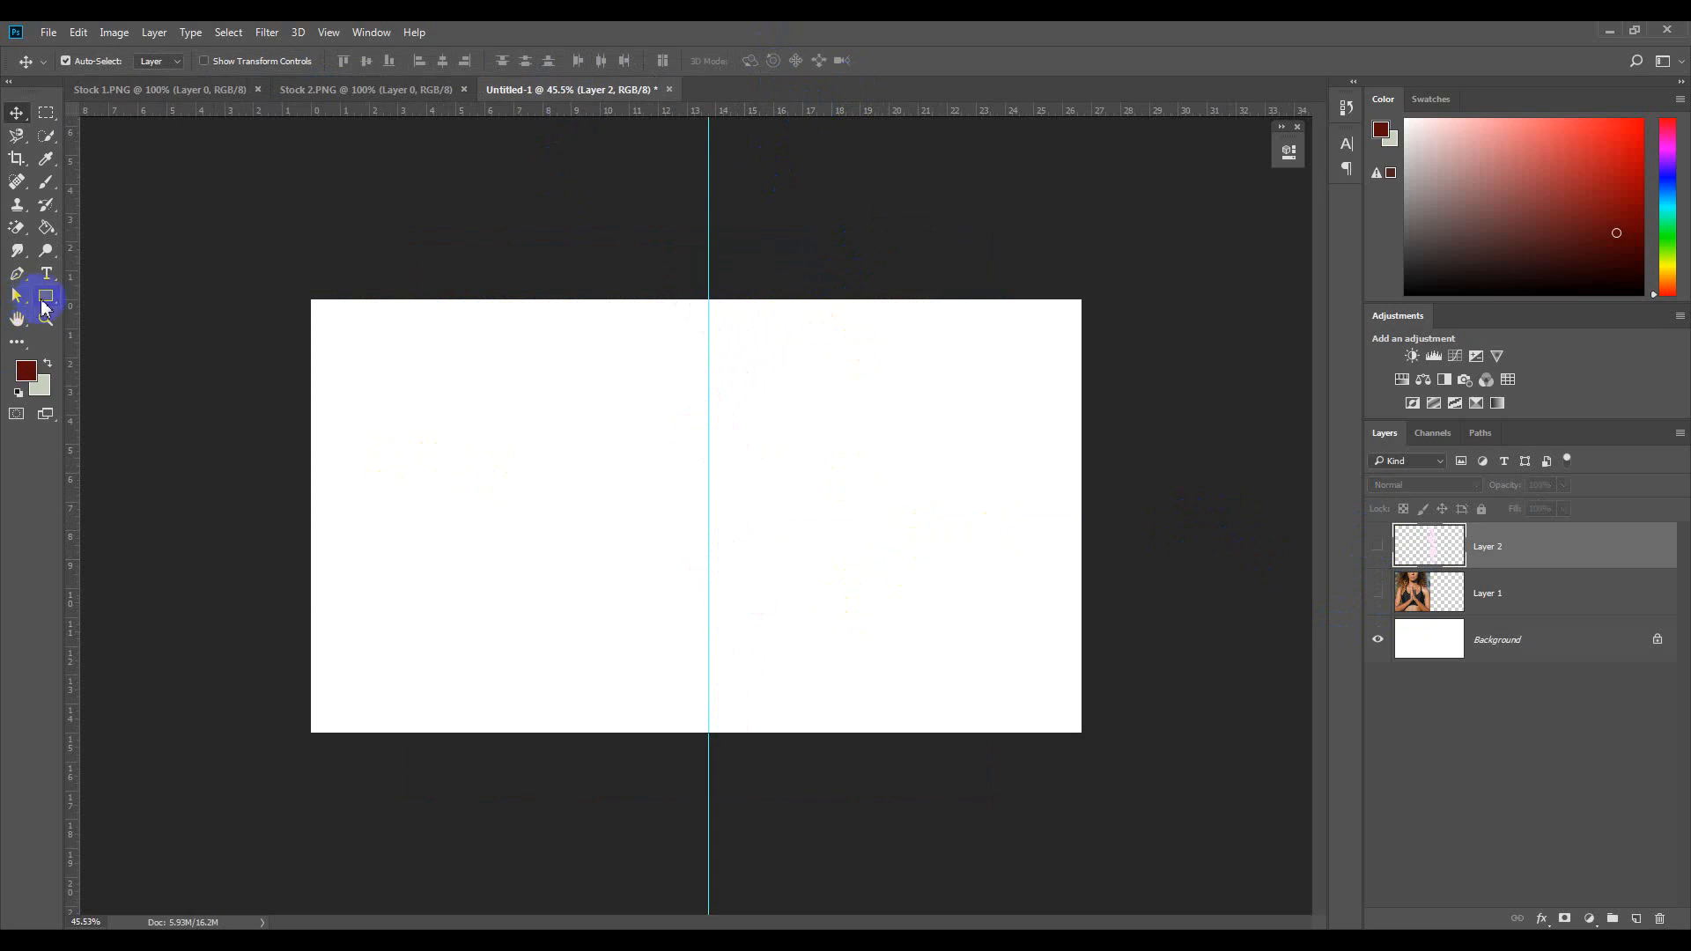
{"action": "left_click", "coordinate": [45, 298]}
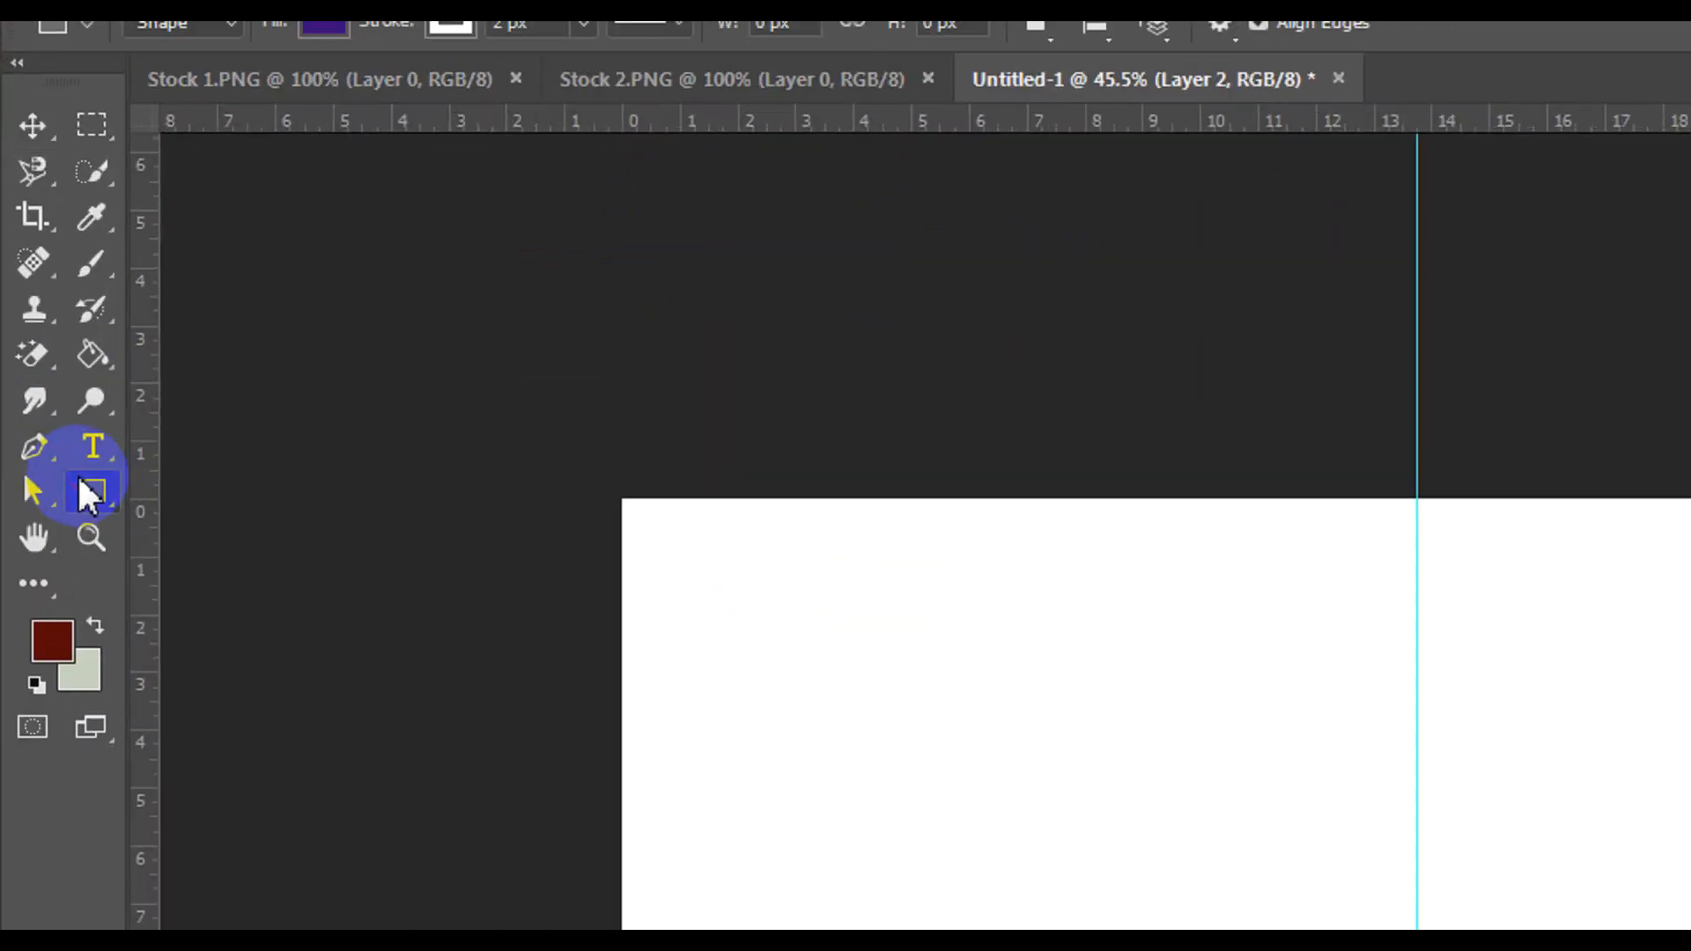
{"action": "right_click", "coordinate": [46, 298]}
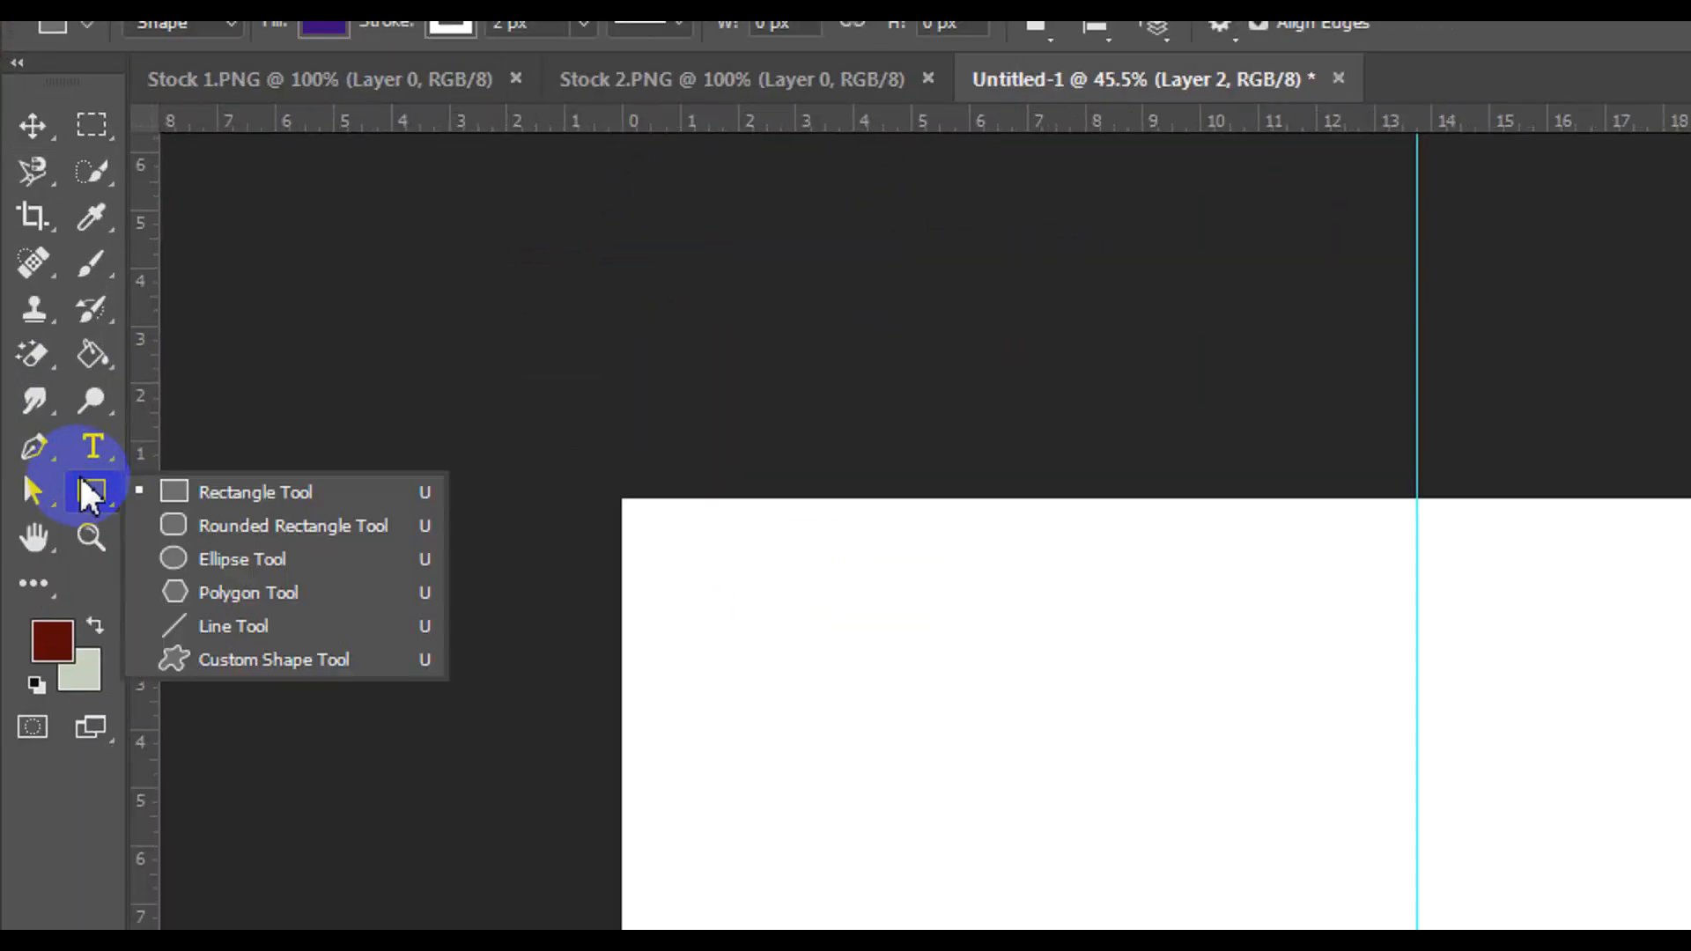
{"action": "left_click", "coordinate": [215, 494]}
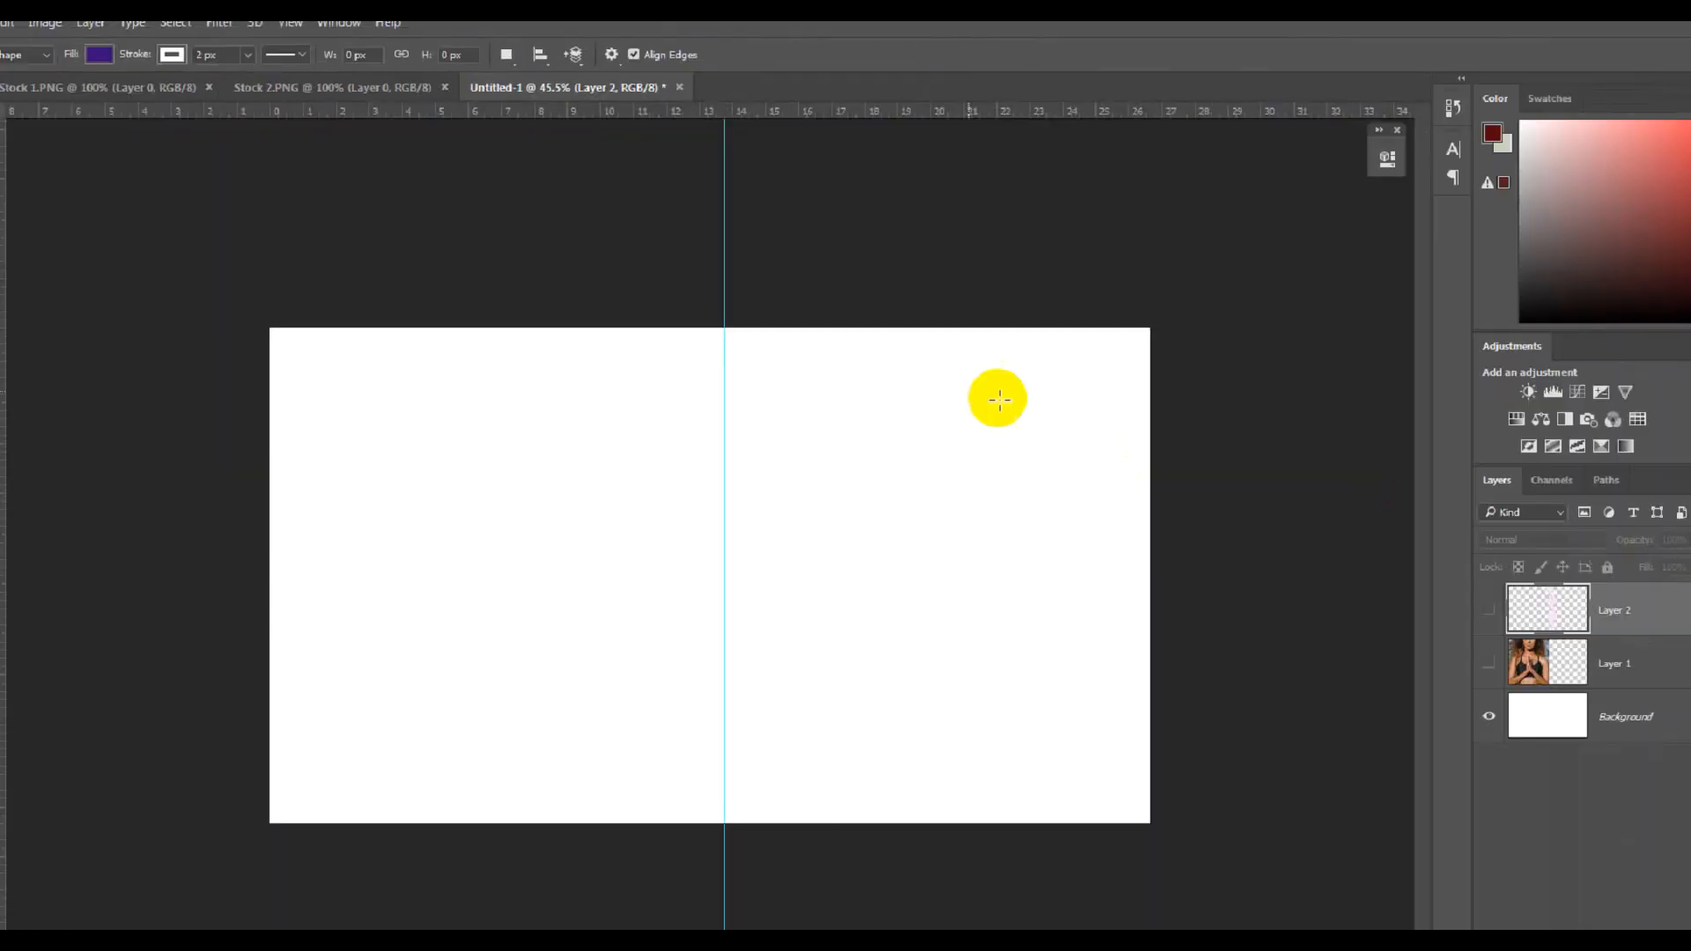
{"action": "left_click_drag", "start_coordinate": [710, 297], "coordinate": [1090, 740]}
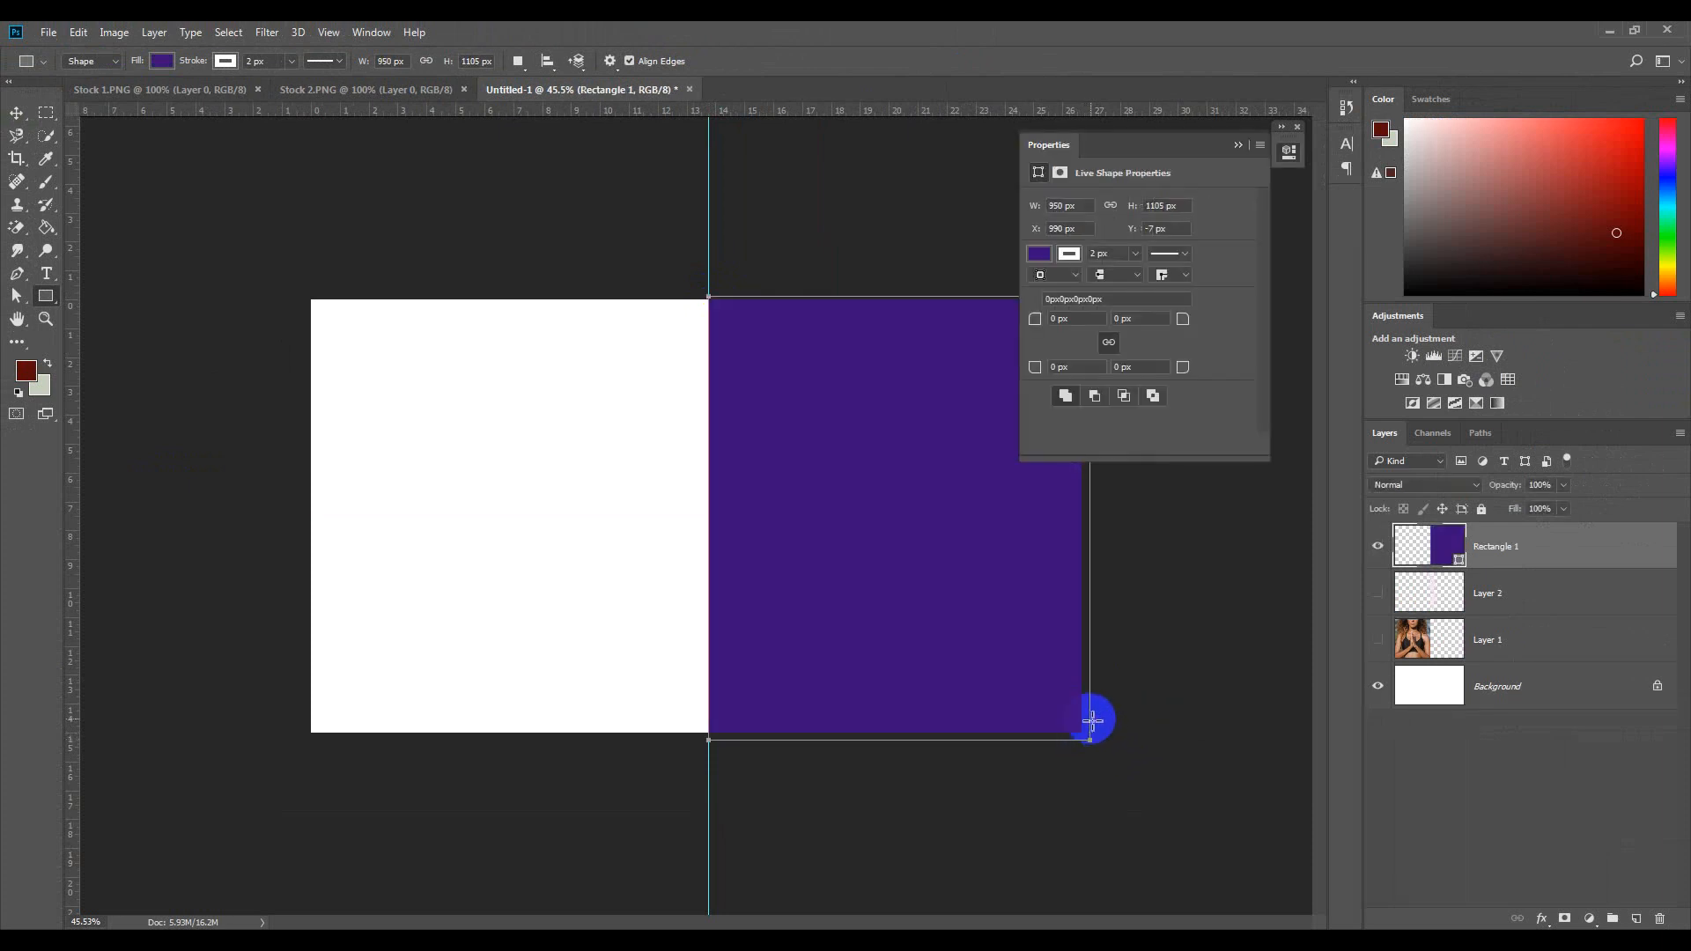
{"action": "left_click", "coordinate": [1237, 144]}
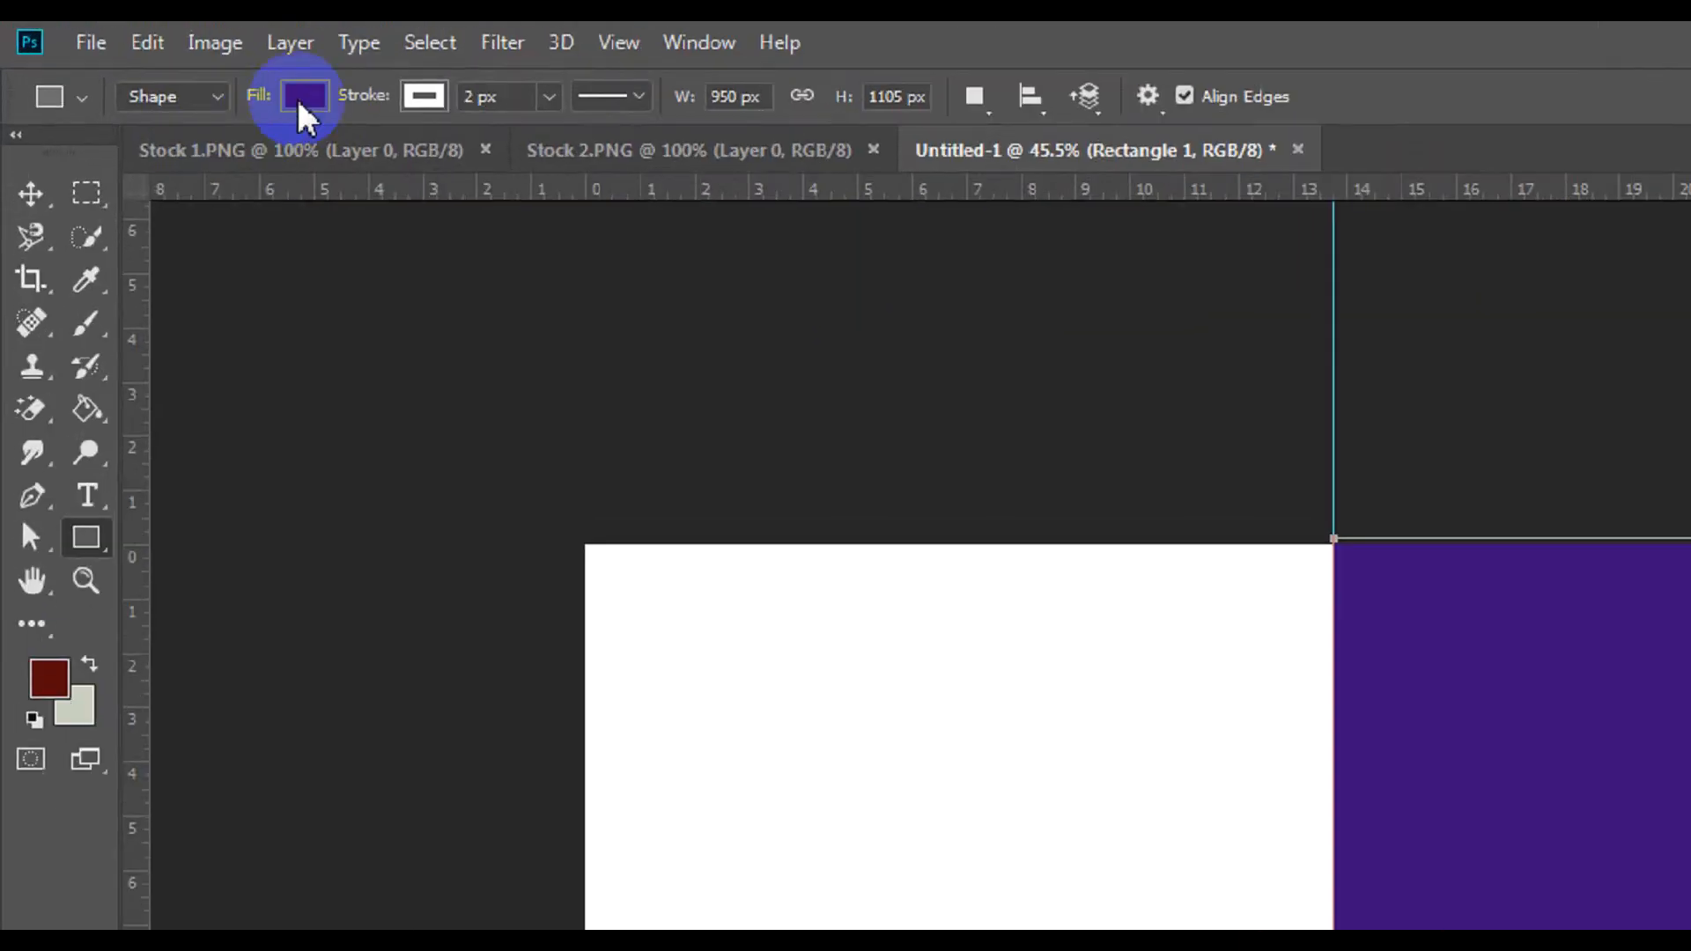
Set the rectangle's fill color to blue #5e8ac6.
{"action": "left_click", "coordinate": [162, 61]}
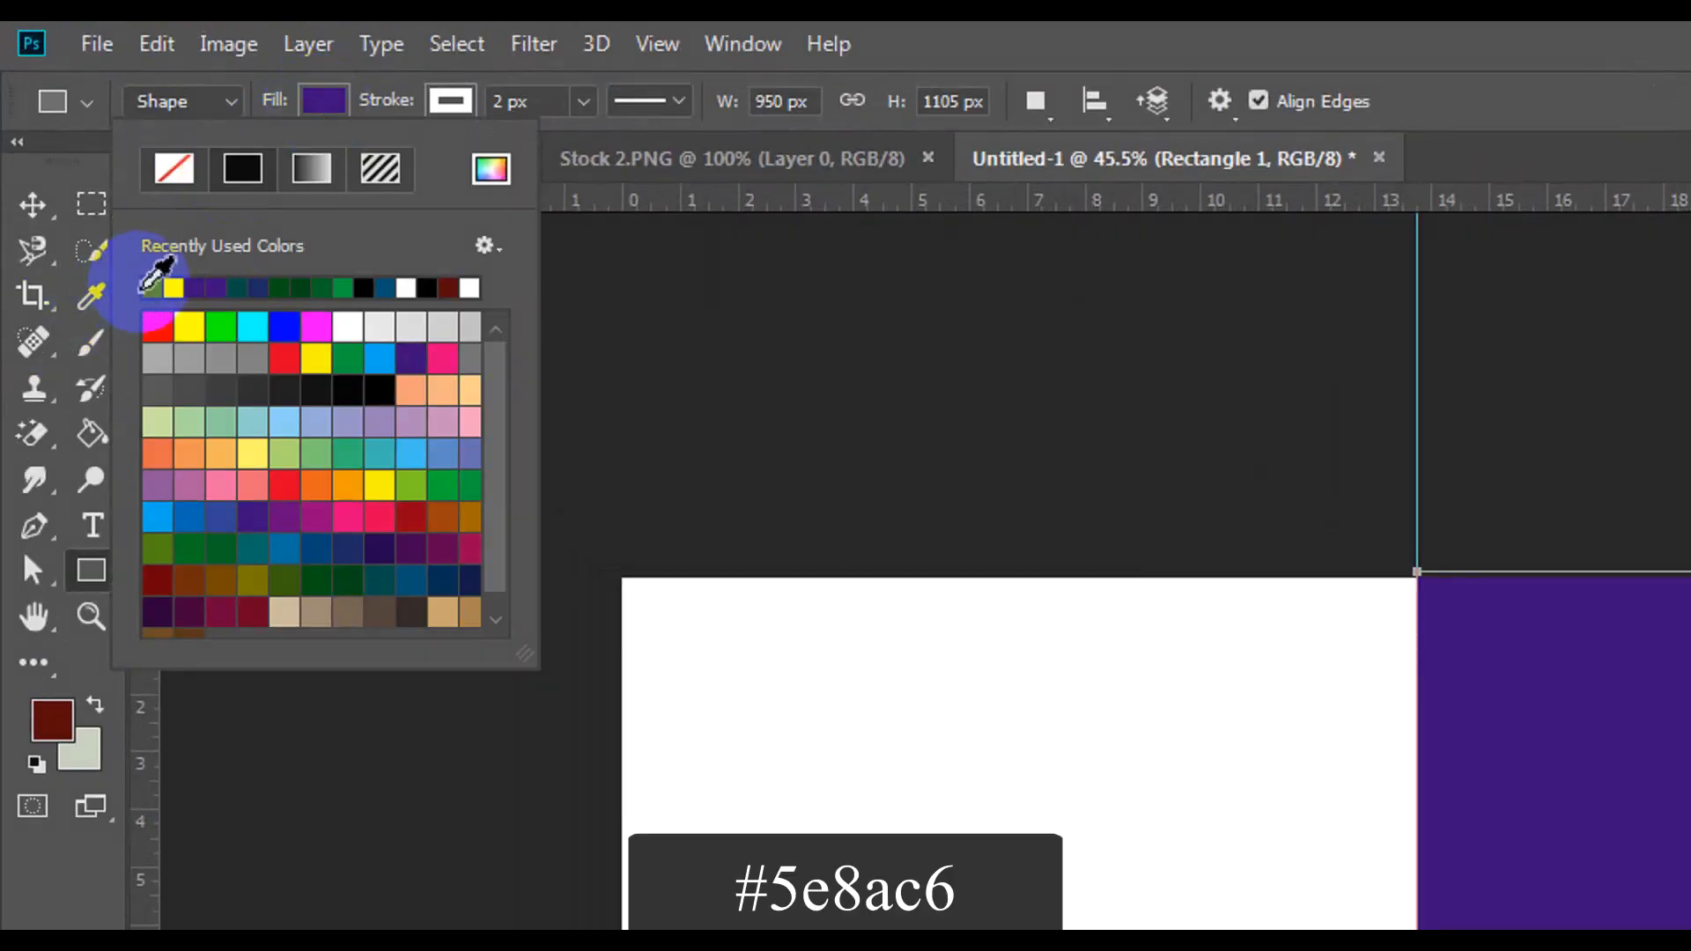
{"action": "left_click", "coordinate": [167, 289]}
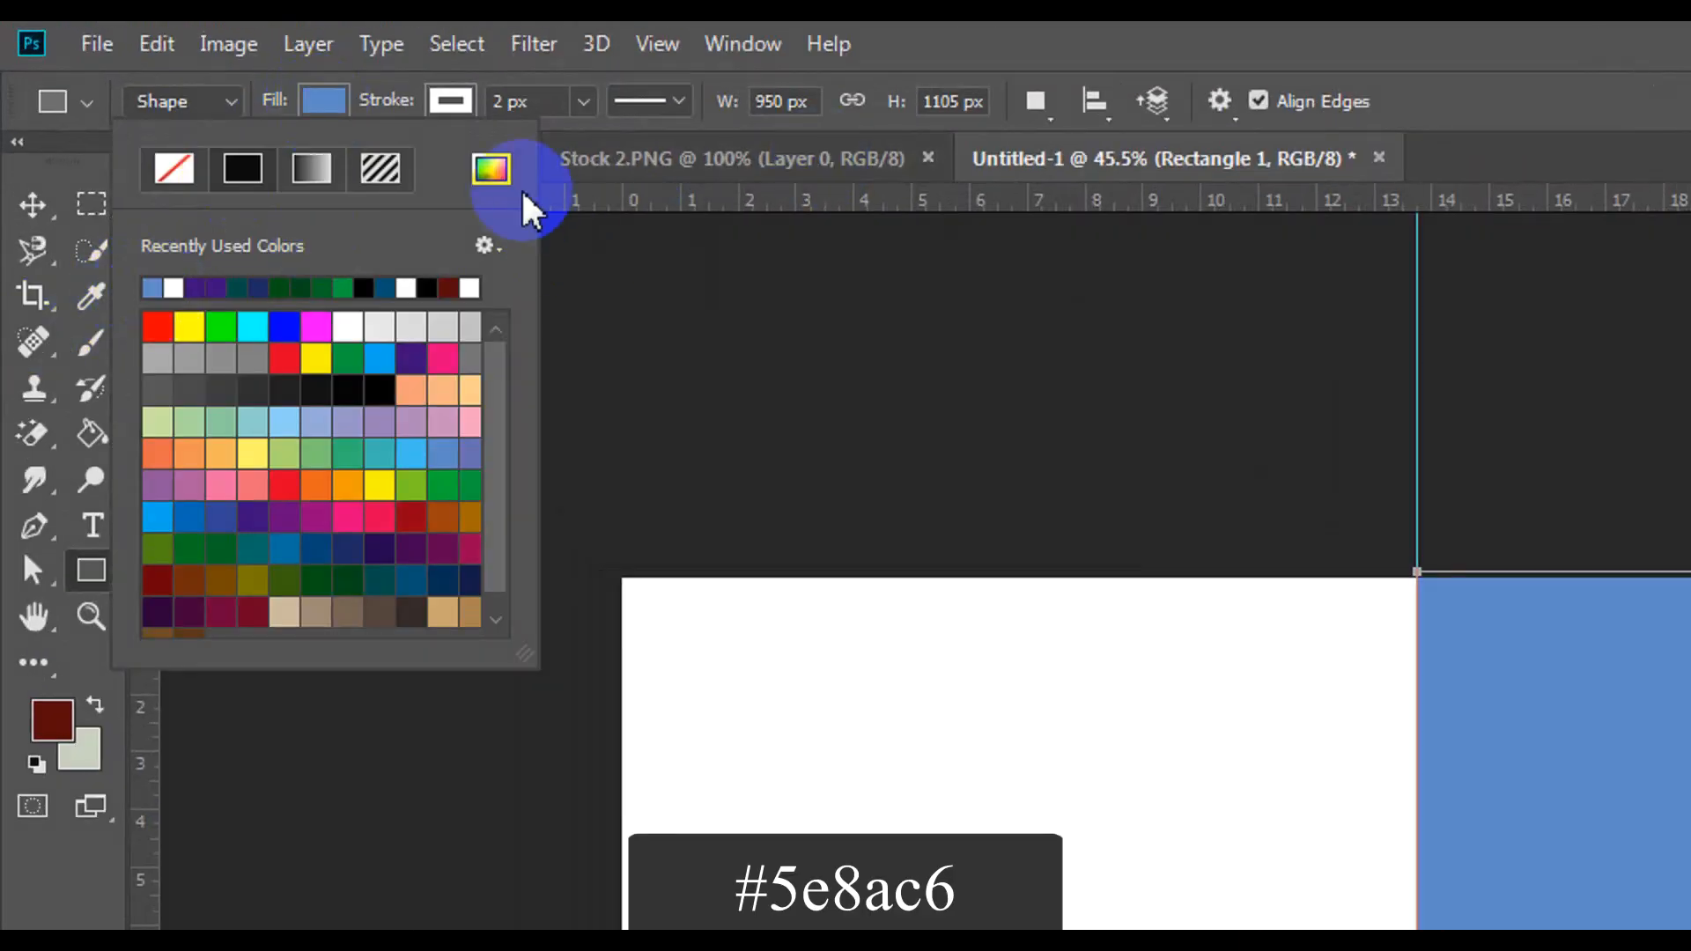
{"action": "left_click", "coordinate": [493, 172]}
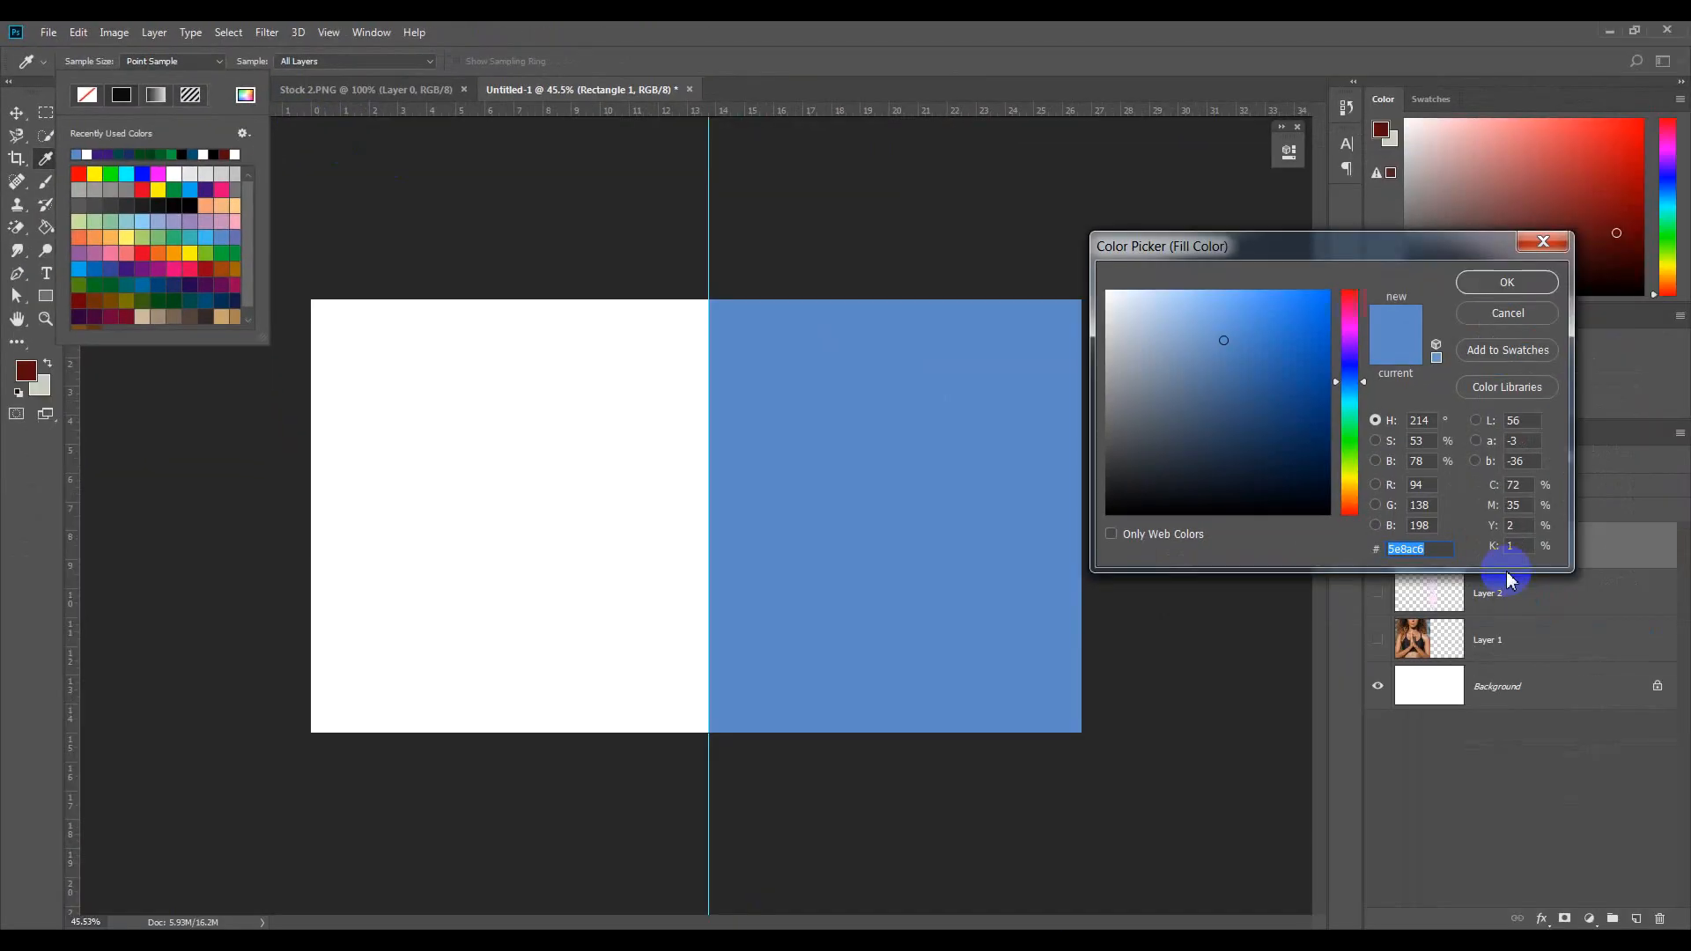
{"action": "left_click", "coordinate": [1451, 555]}
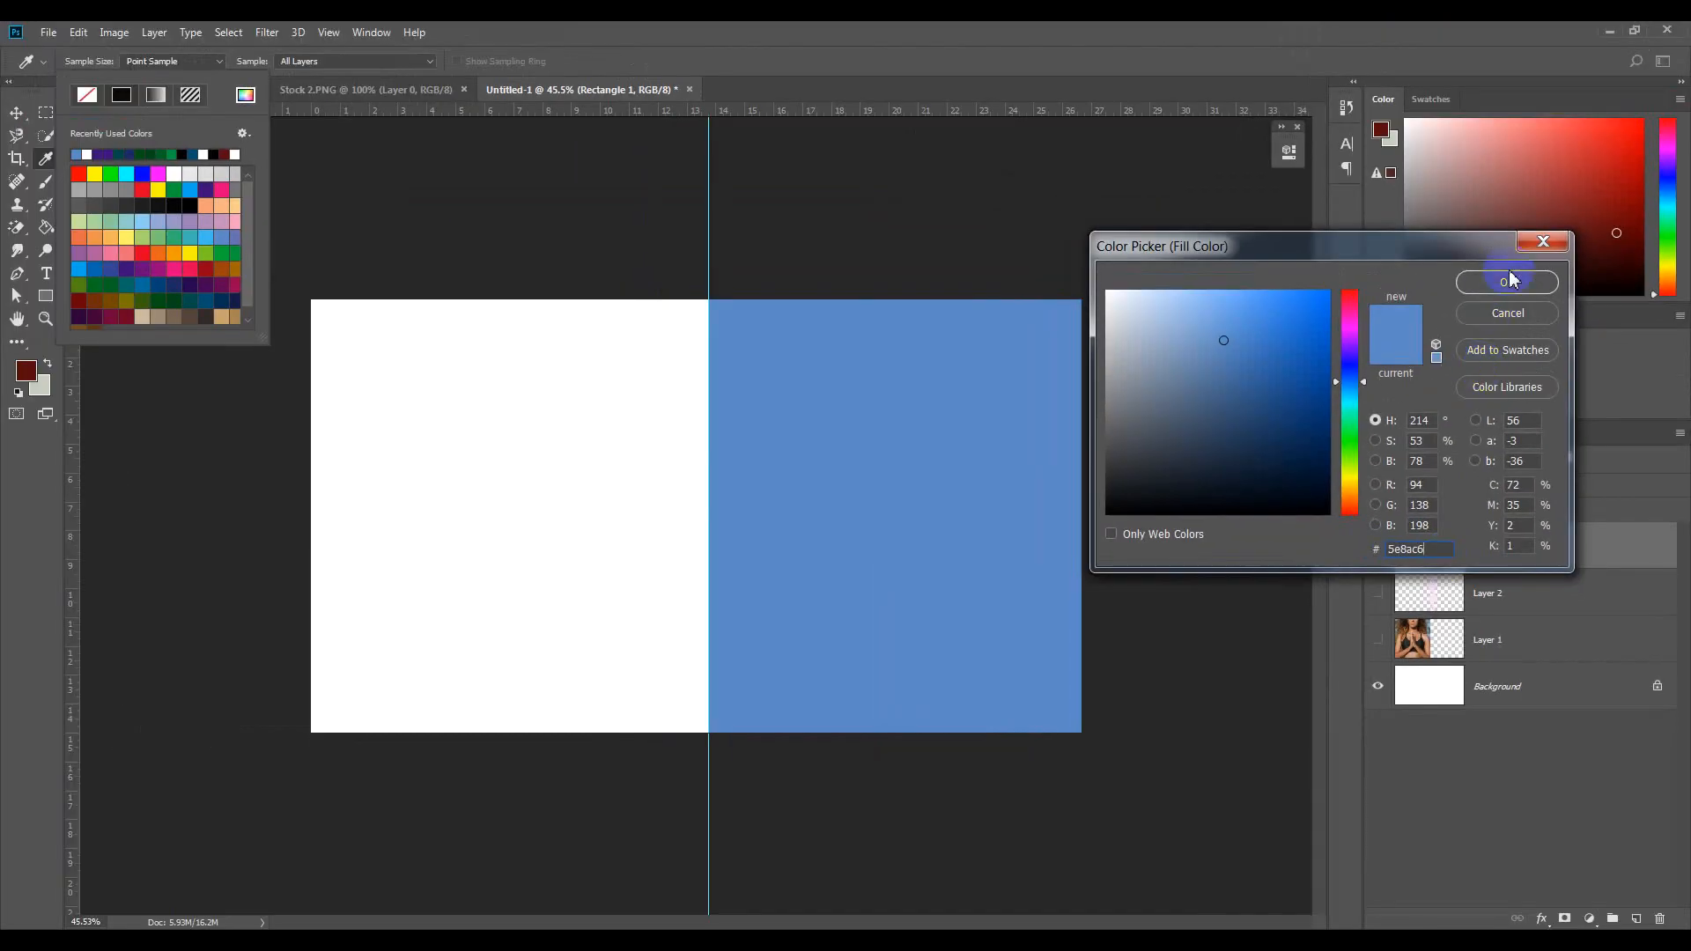
{"action": "left_click", "coordinate": [1507, 283]}
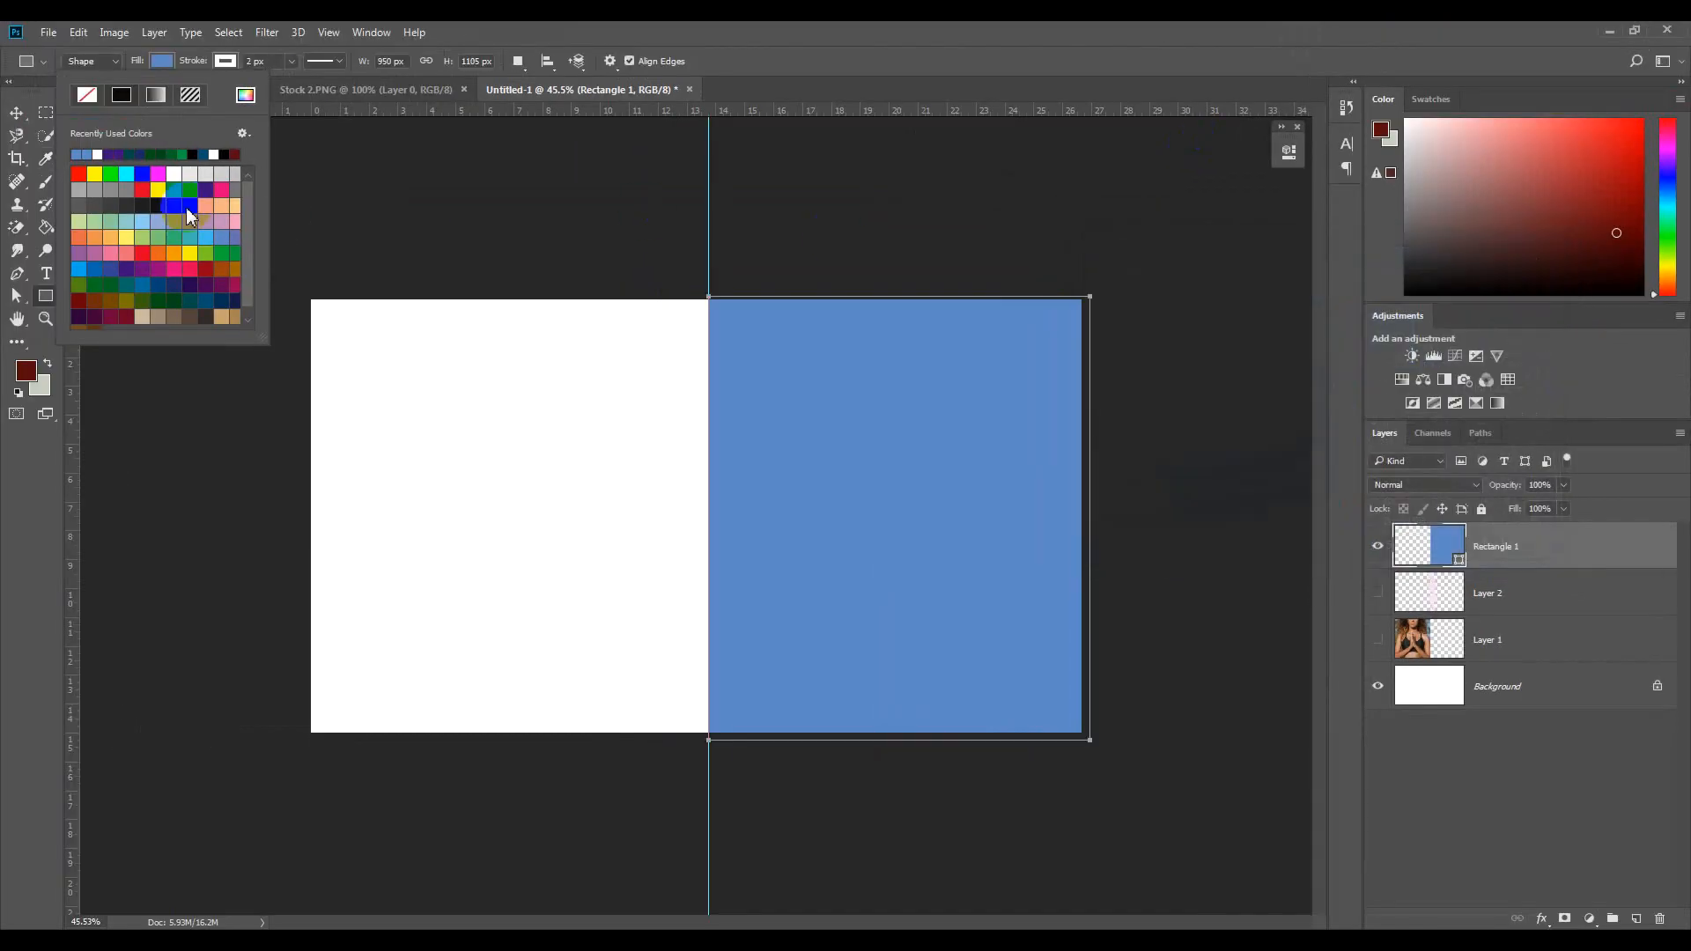
{"action": "left_click", "coordinate": [876, 55]}
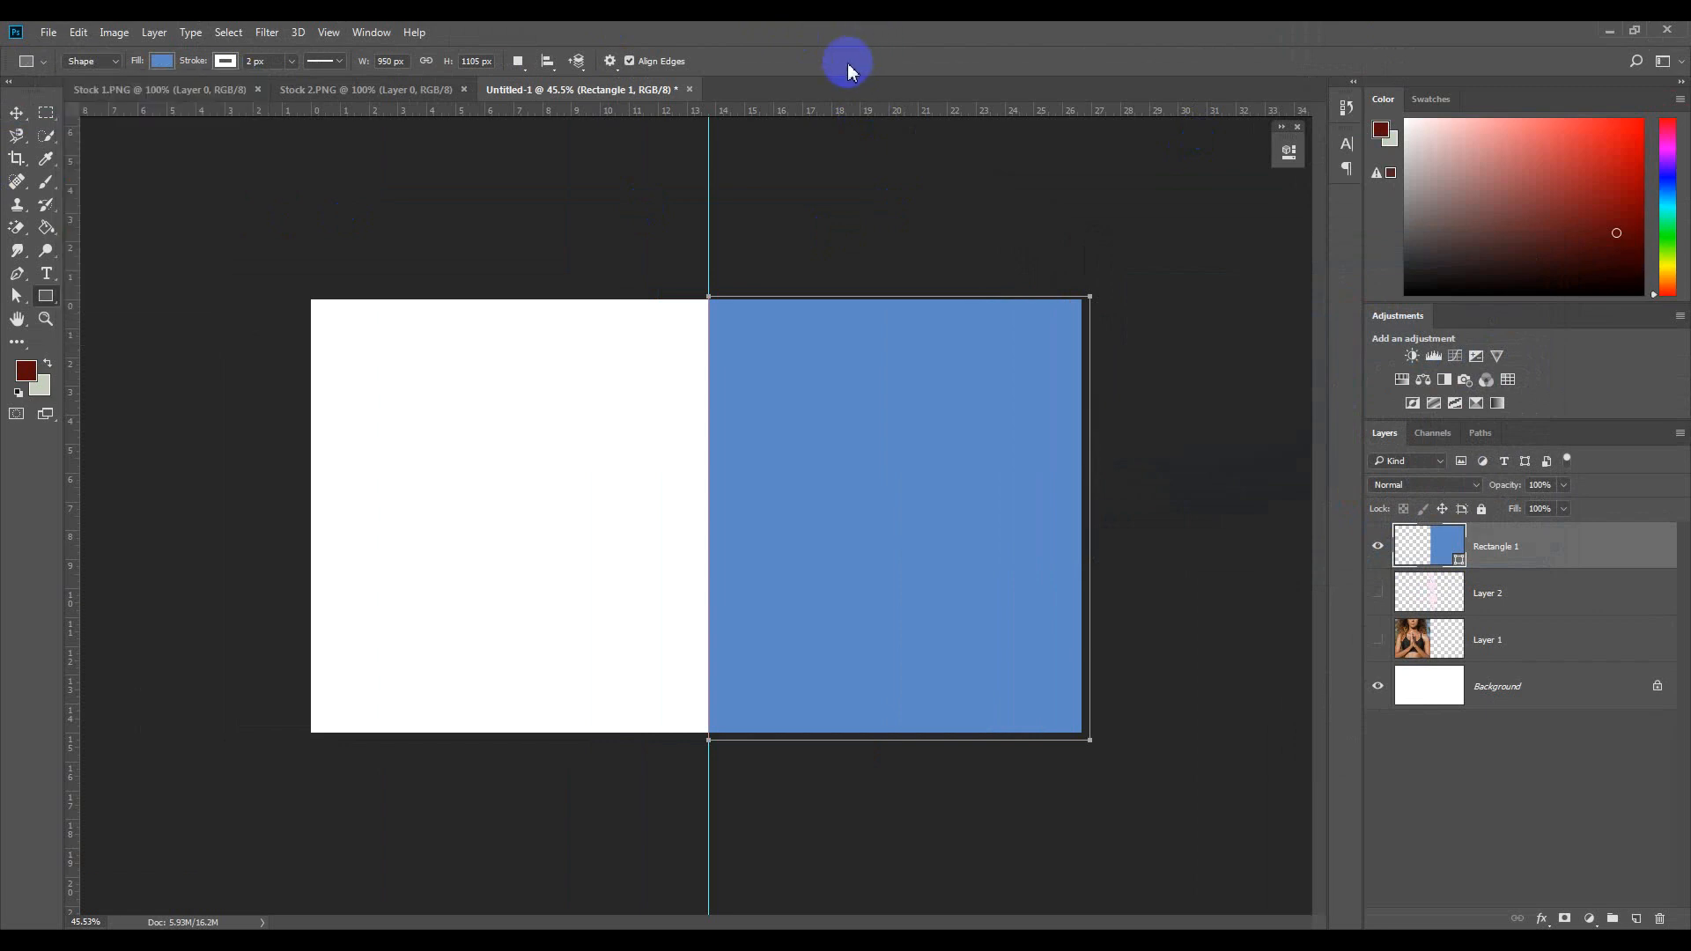
Distort the rectangle's path by moving its upper-left corner outward so its left edge slants and the shape is about 1064 px wide.
{"action": "left_click", "coordinate": [78, 33]}
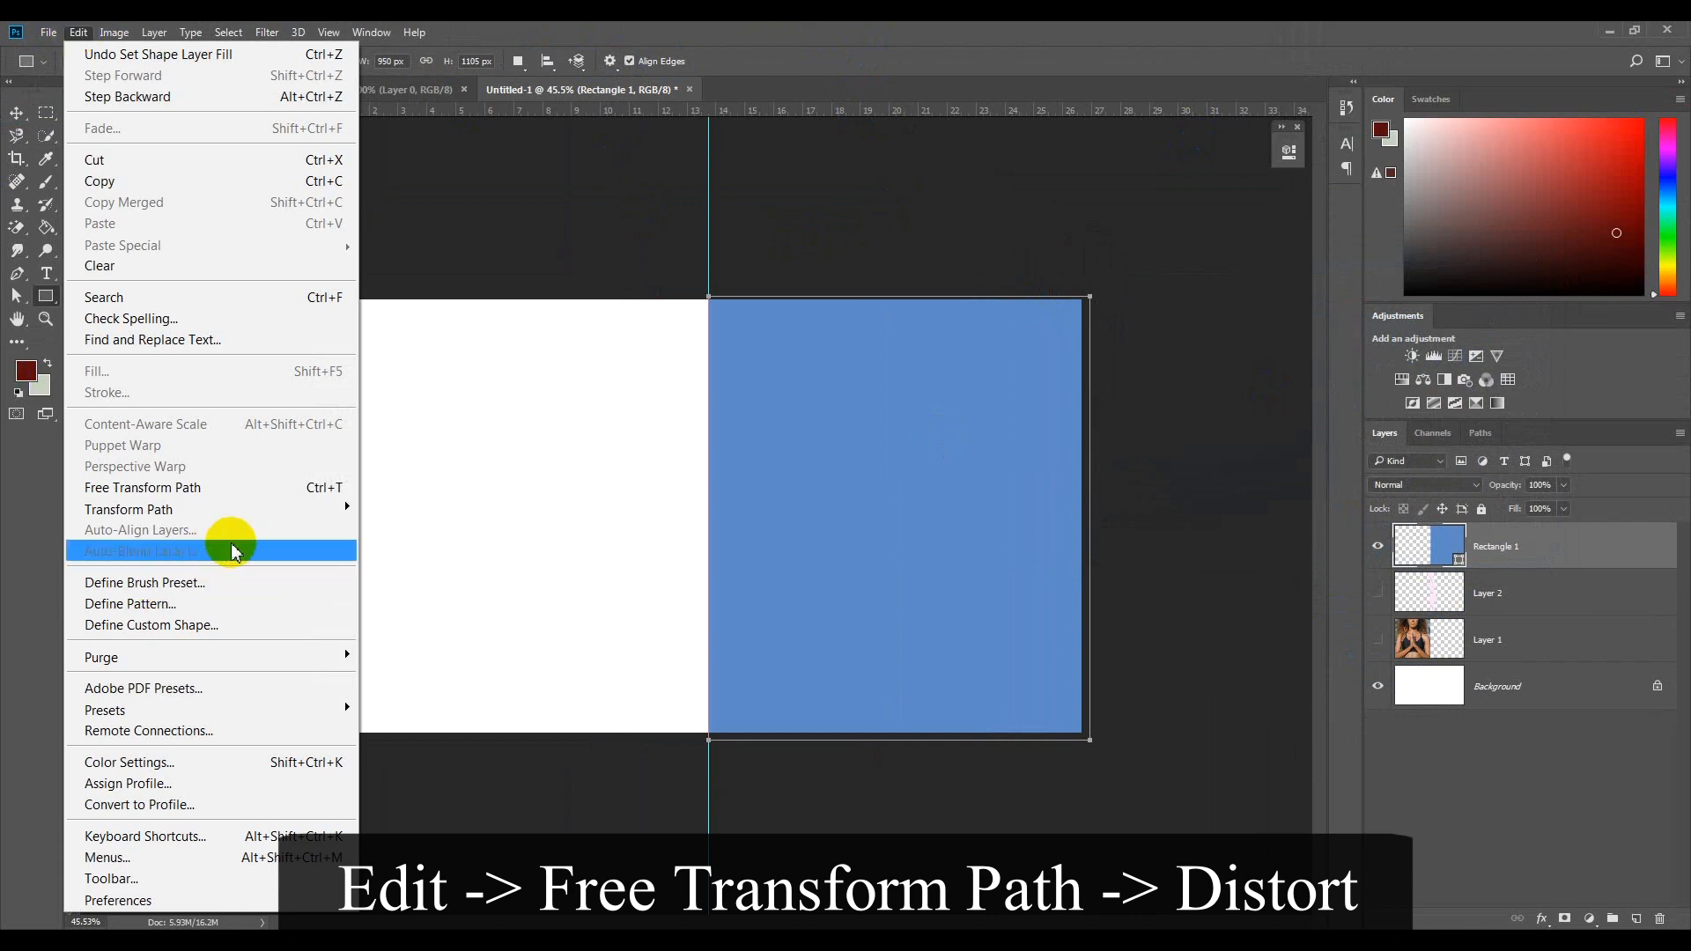
{"action": "mouse_move", "coordinate": [234, 515]}
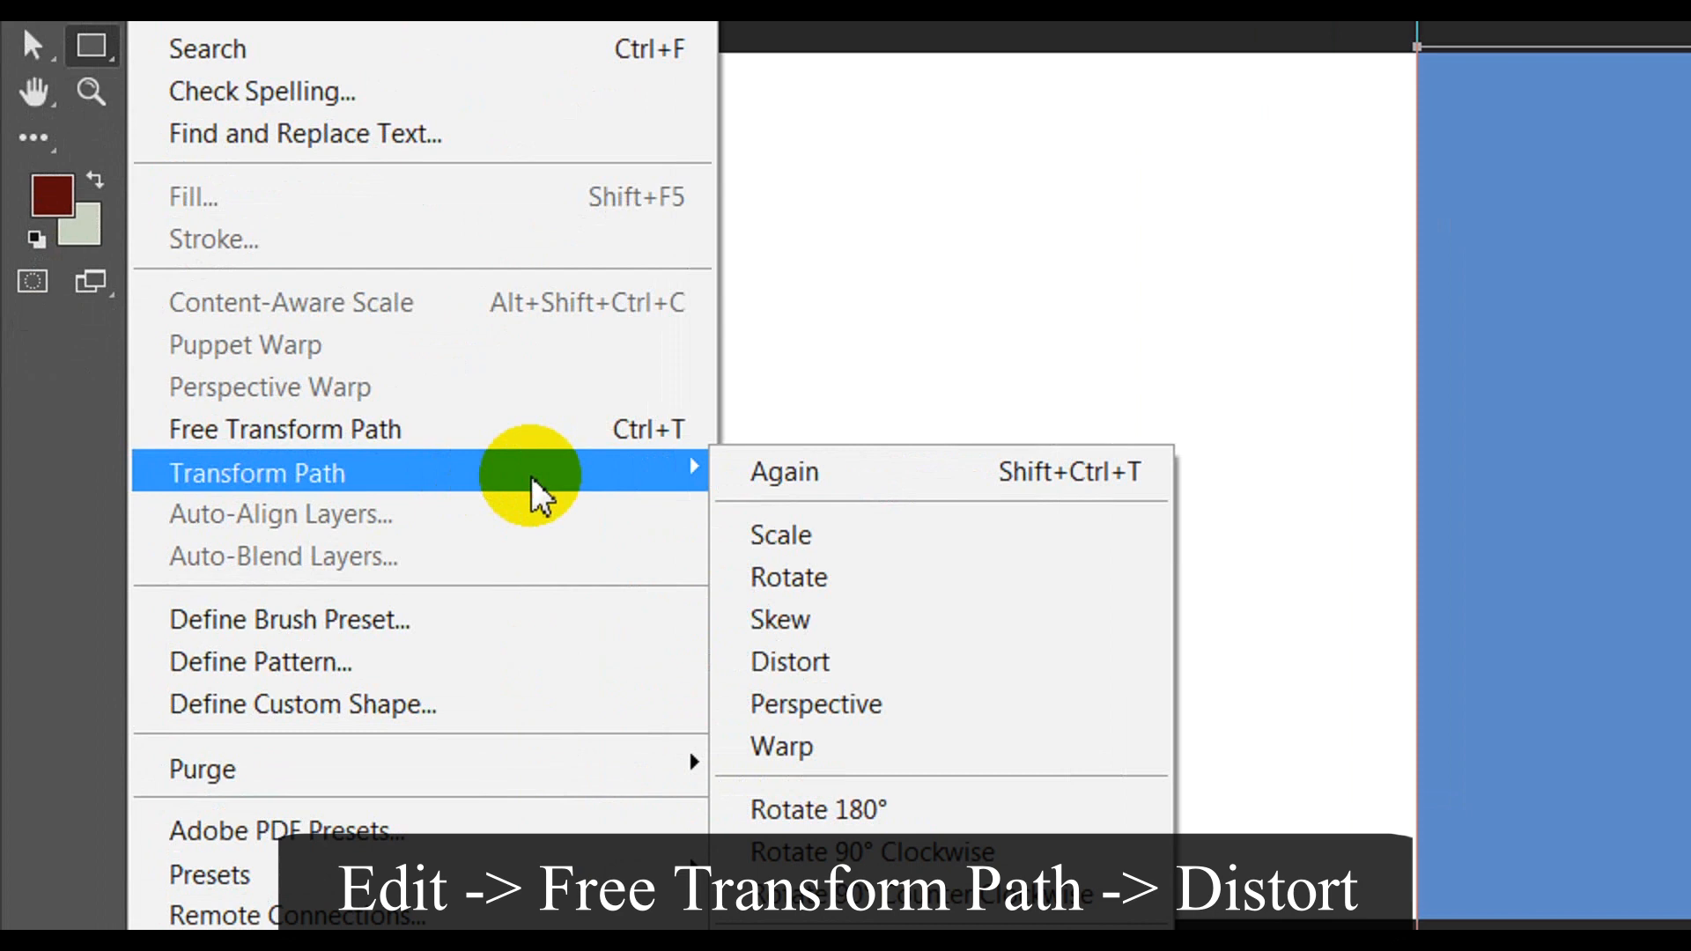
{"action": "left_click", "coordinate": [858, 674]}
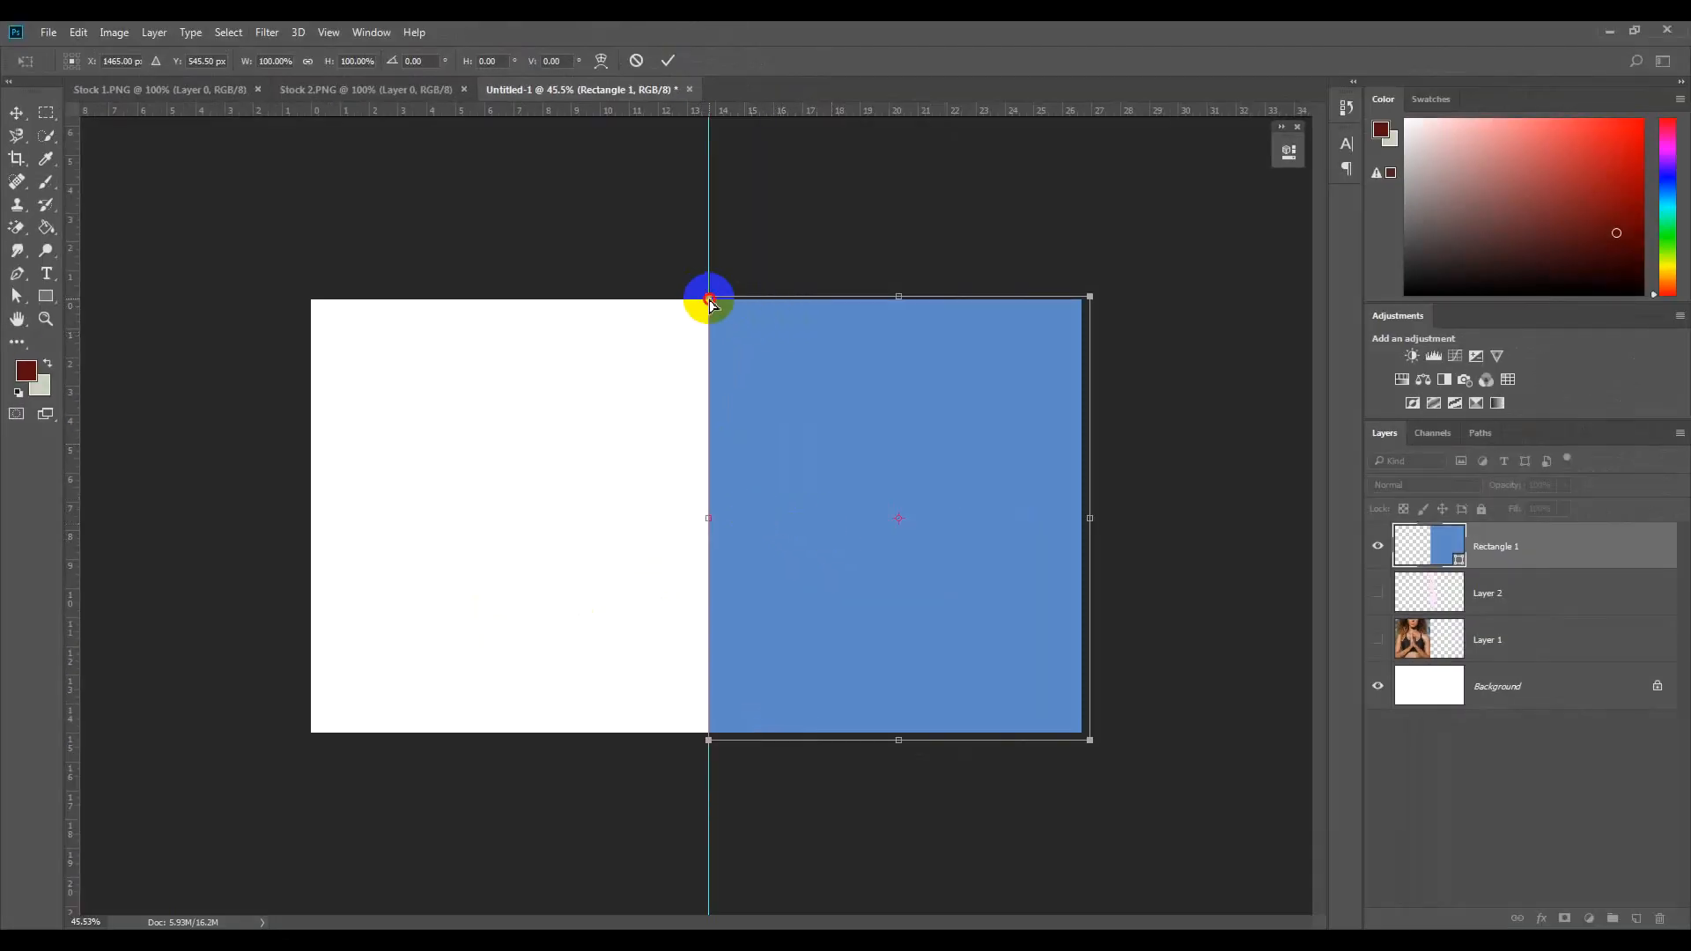
{"action": "left_click_drag", "start_coordinate": [712, 303], "coordinate": [662, 292]}
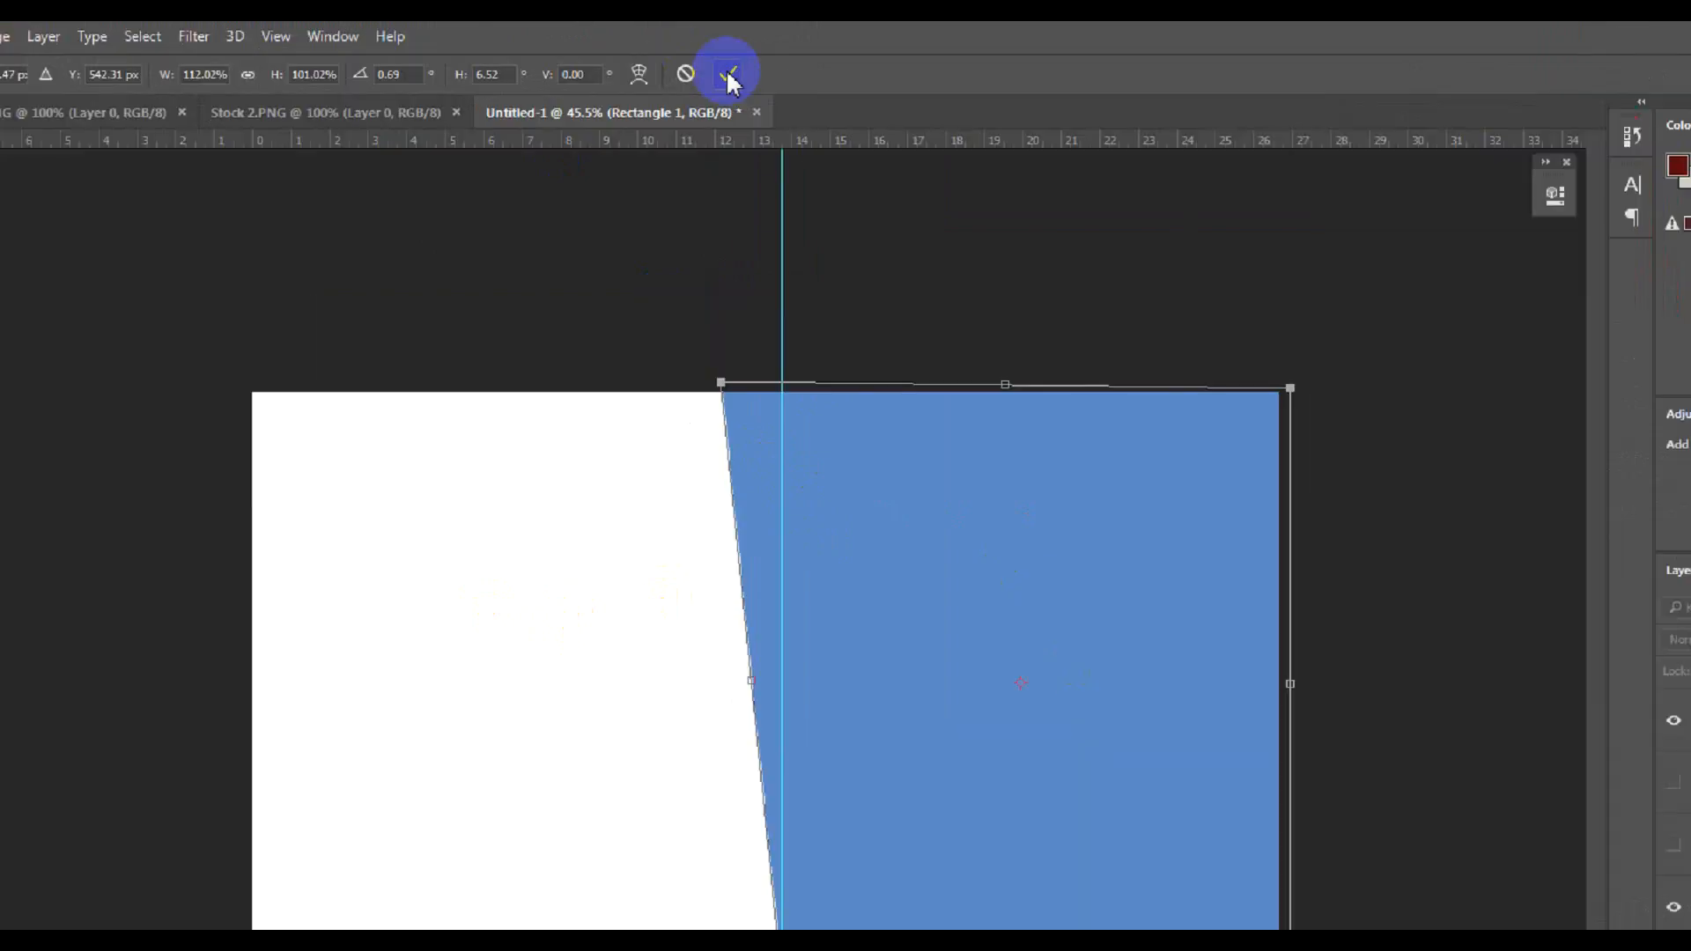
{"action": "left_click", "coordinate": [668, 61]}
{"action": "left_click", "coordinate": [1165, 708]}
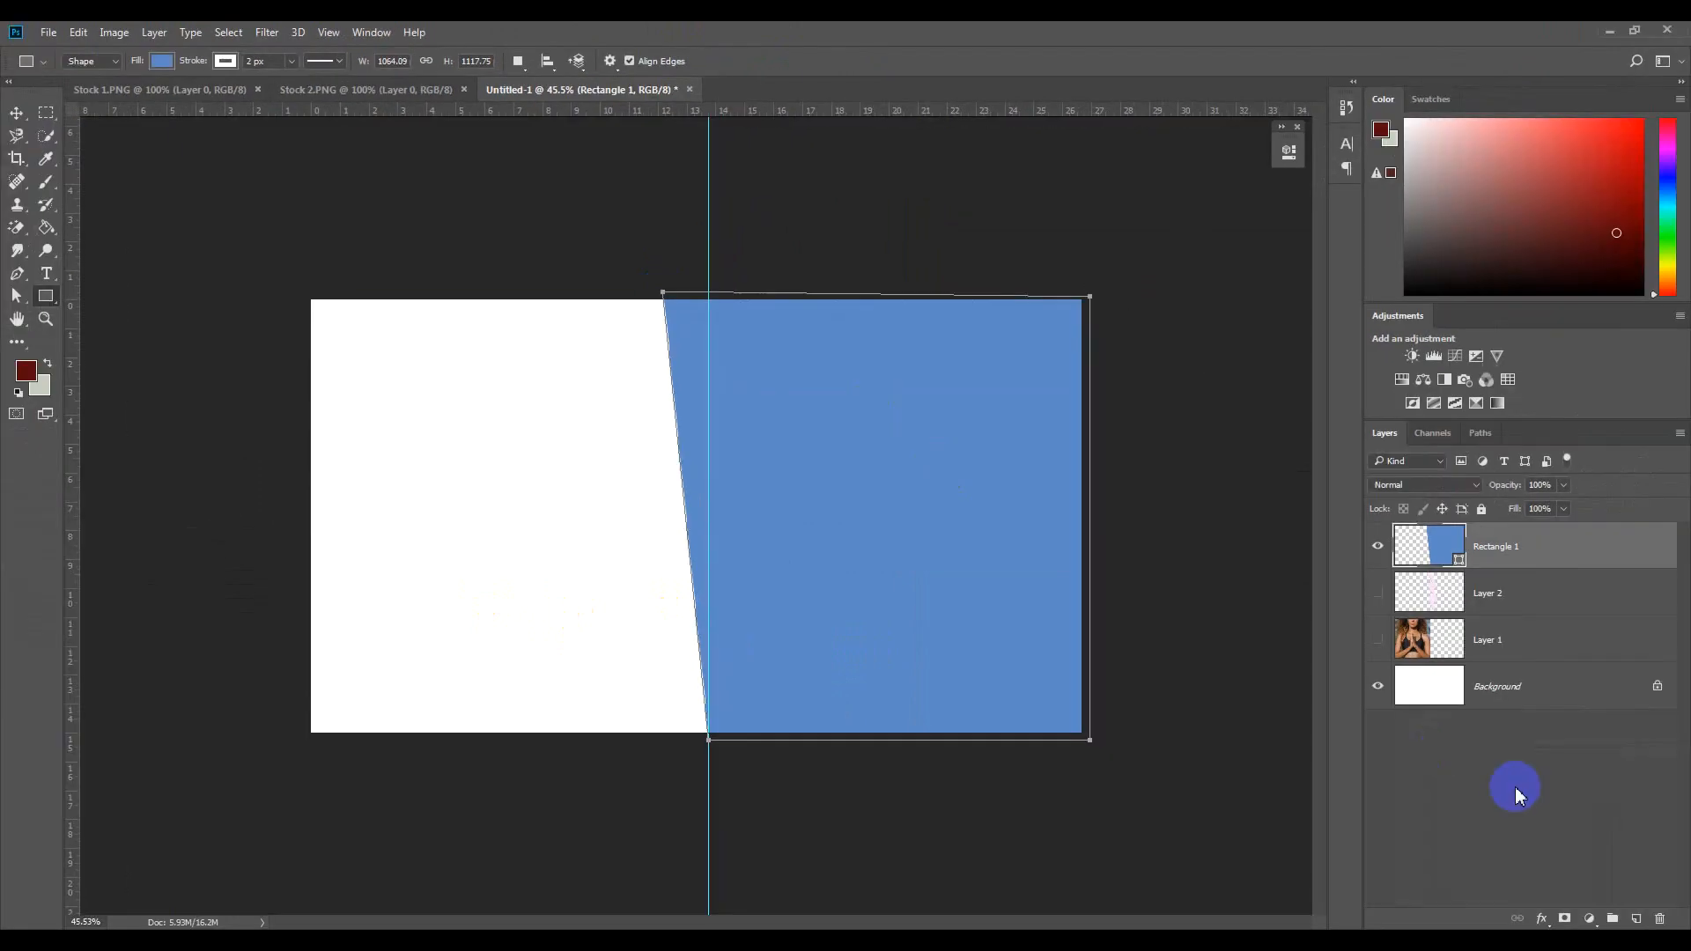
{"action": "left_click", "coordinate": [1514, 802]}
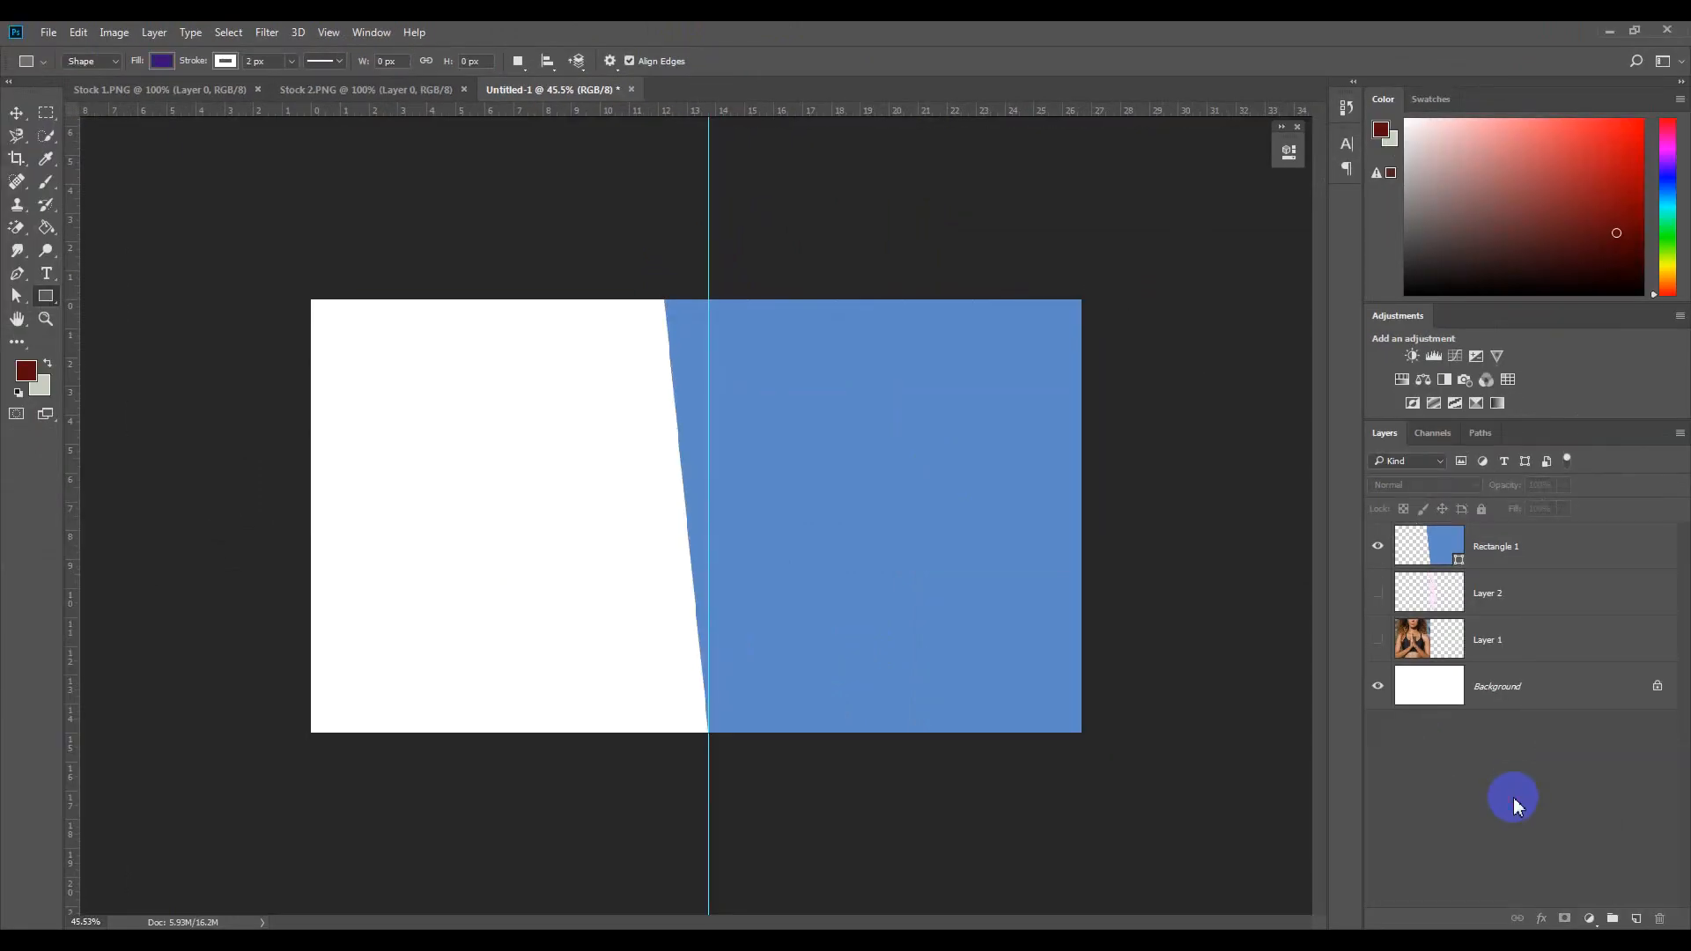
Show the brush-stroke and photo layers again and move the brush-stroke layer above the blue rectangle.
{"action": "left_click", "coordinate": [1380, 592]}
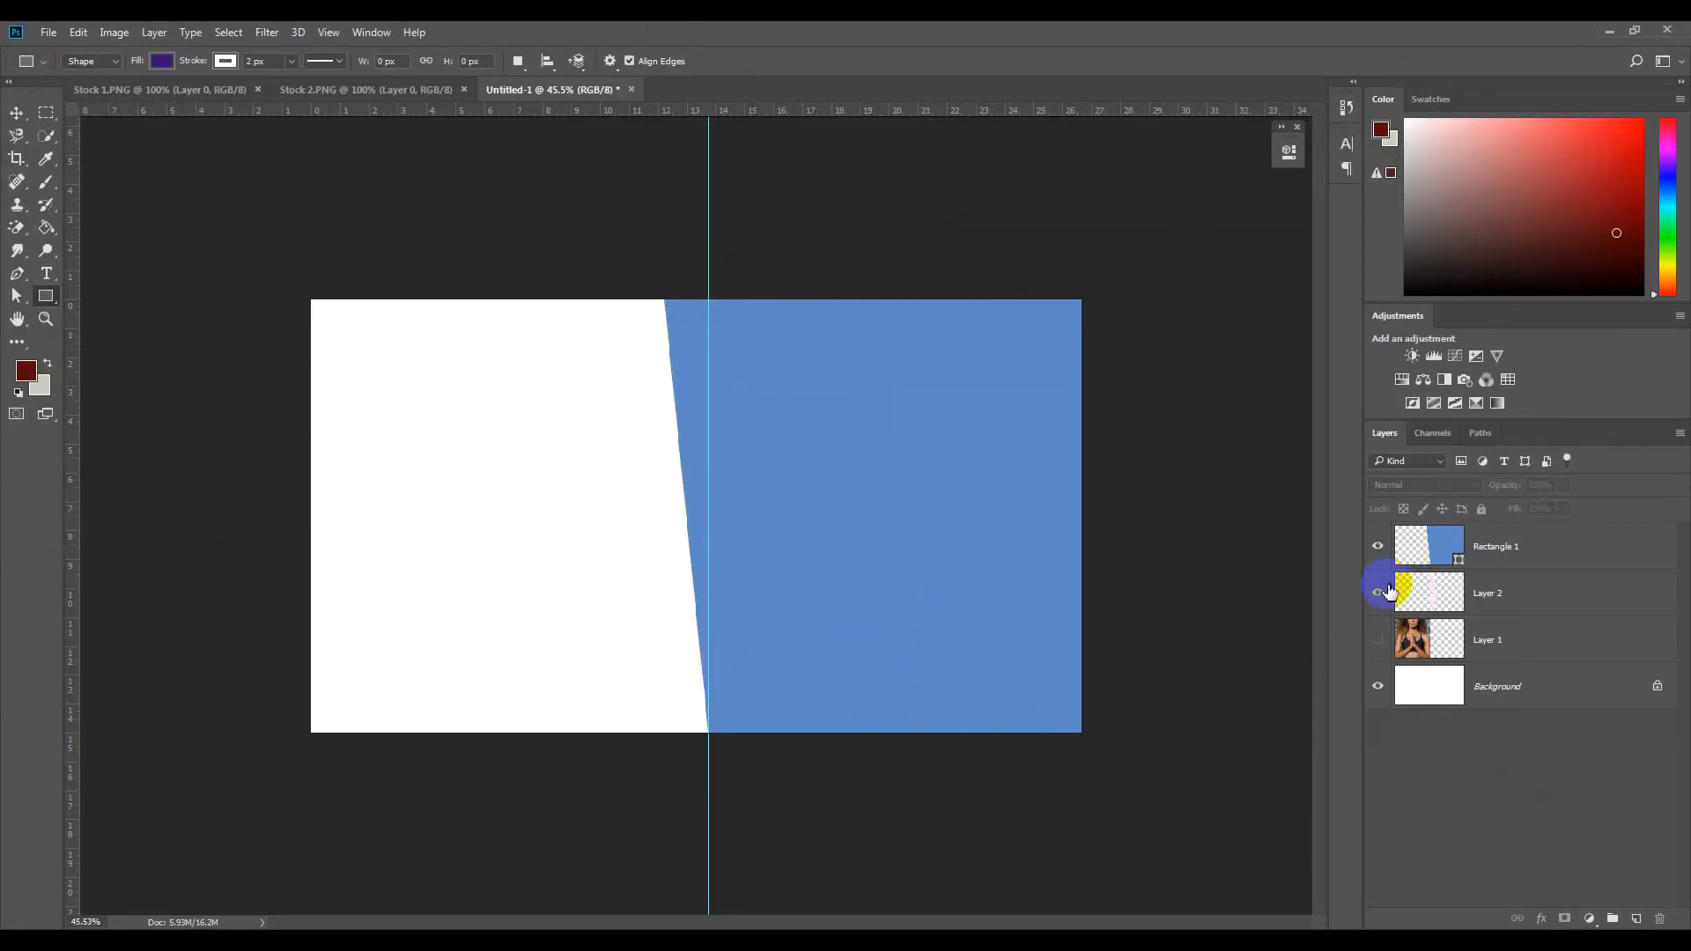
{"action": "left_click", "coordinate": [1377, 639]}
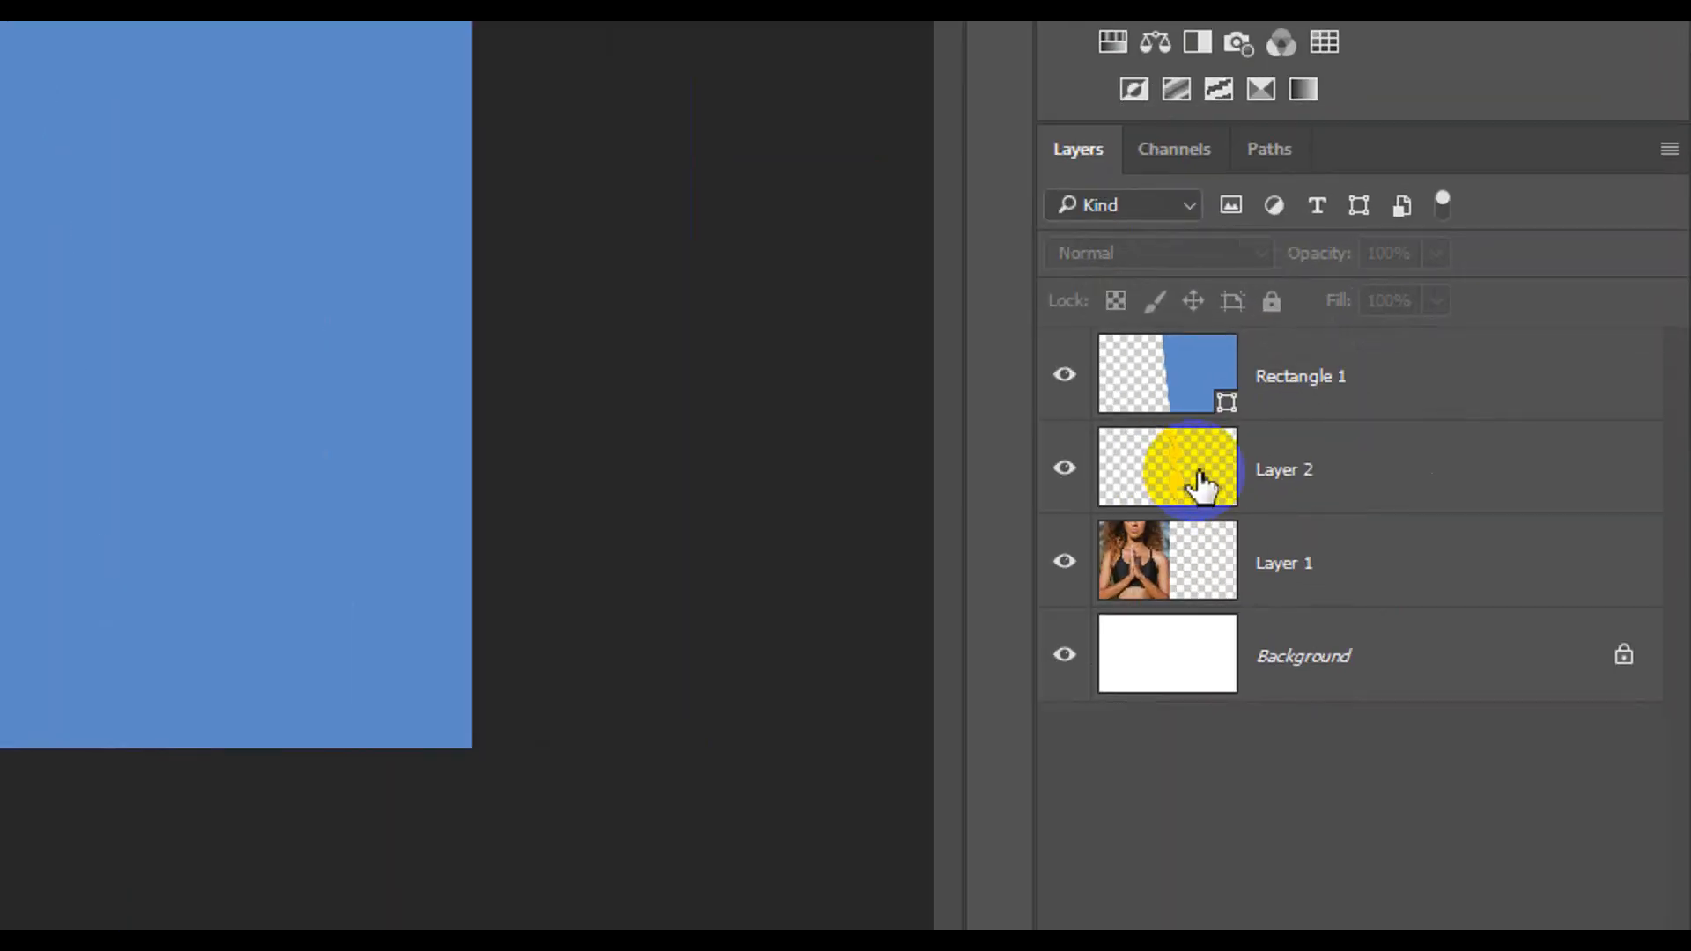
{"action": "left_click_drag", "start_coordinate": [1202, 484], "coordinate": [1205, 388]}
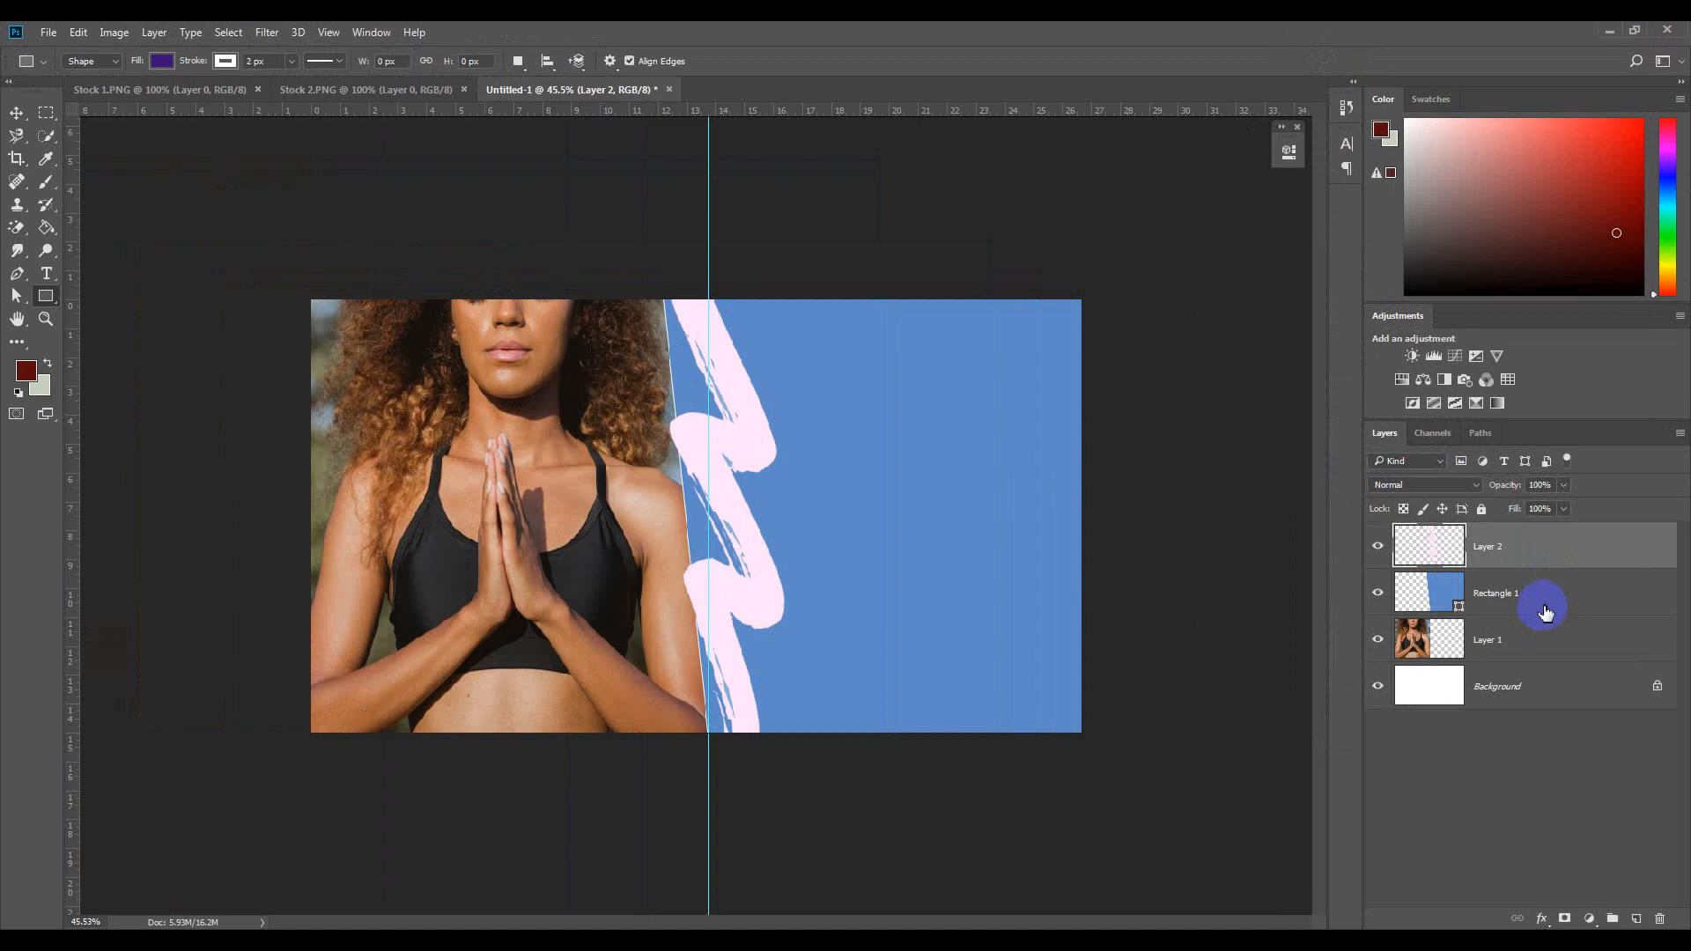
Move the photo layer above the blue rectangle layer.
{"action": "left_click_drag", "start_coordinate": [1527, 649], "coordinate": [1529, 545]}
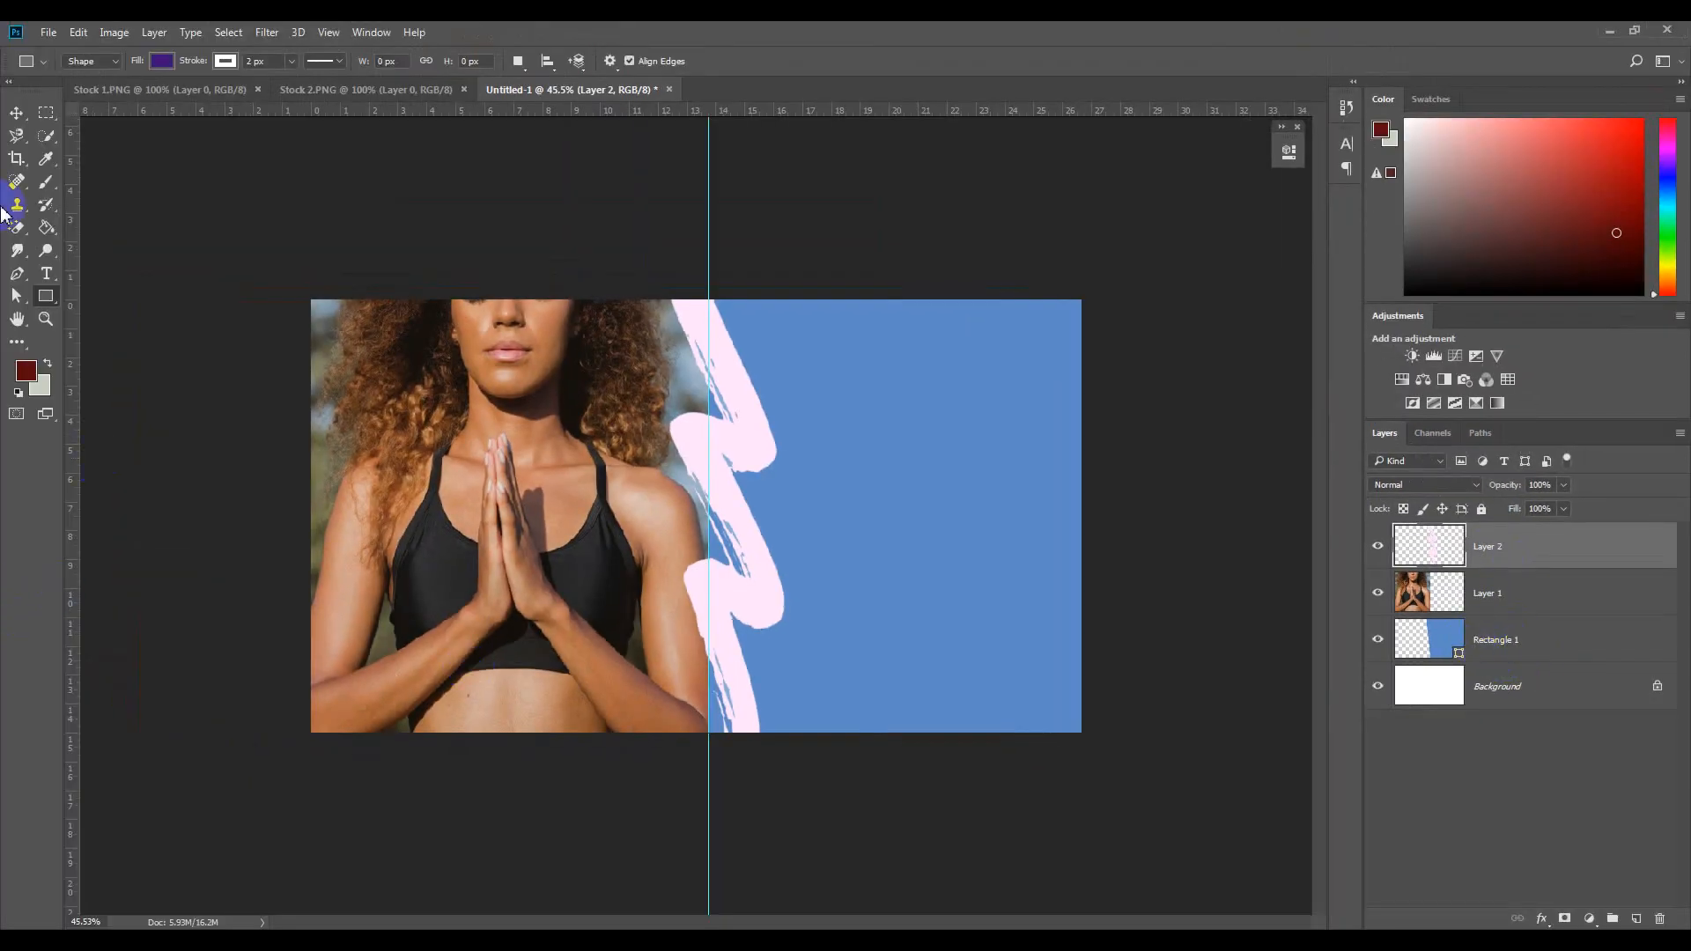
Add horizontal guides at about 2, 9 and 13 on the ruler and a vertical guide at about 25.5.
{"action": "left_click_drag", "start_coordinate": [424, 110], "coordinate": [419, 359]}
{"action": "left_click_drag", "start_coordinate": [695, 113], "coordinate": [728, 676]}
{"action": "left_click_drag", "start_coordinate": [75, 244], "coordinate": [1048, 478]}
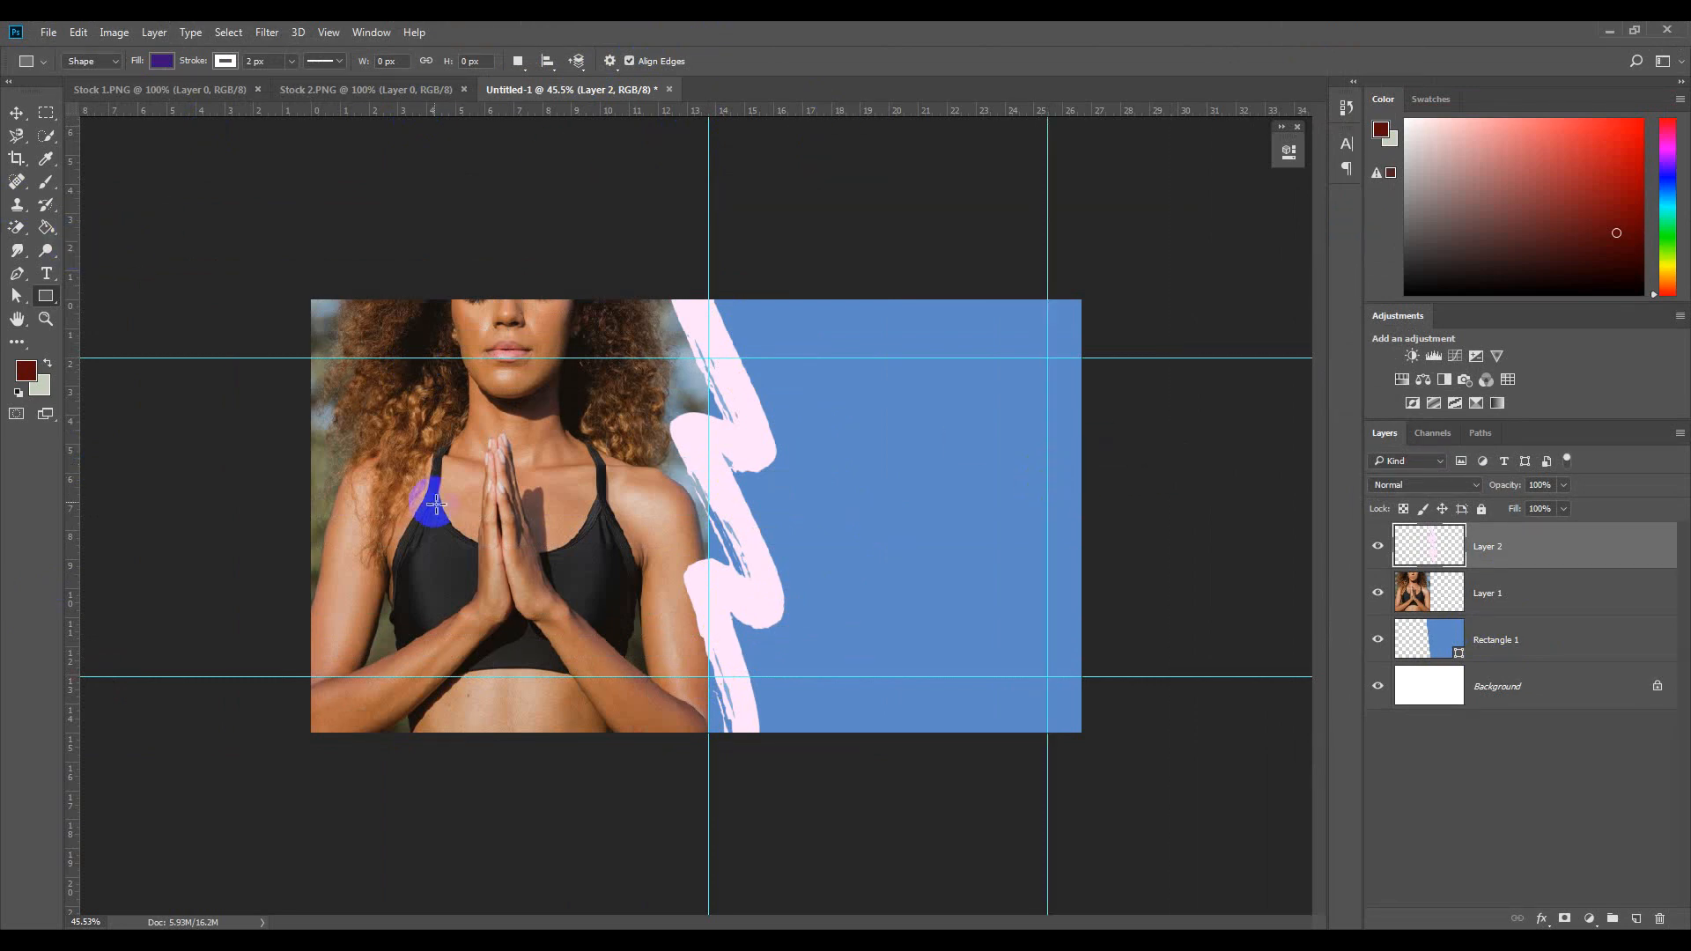
{"action": "left_click_drag", "start_coordinate": [511, 117], "coordinate": [637, 560]}
Add the heading "CÁCH TẬP YOGA CHO VÓC DÁNG SĂN CHẮC" on the blue panel in three lines of 60 pt Times New Roman.
{"action": "left_click", "coordinate": [46, 273]}
{"action": "left_click", "coordinate": [814, 435]}
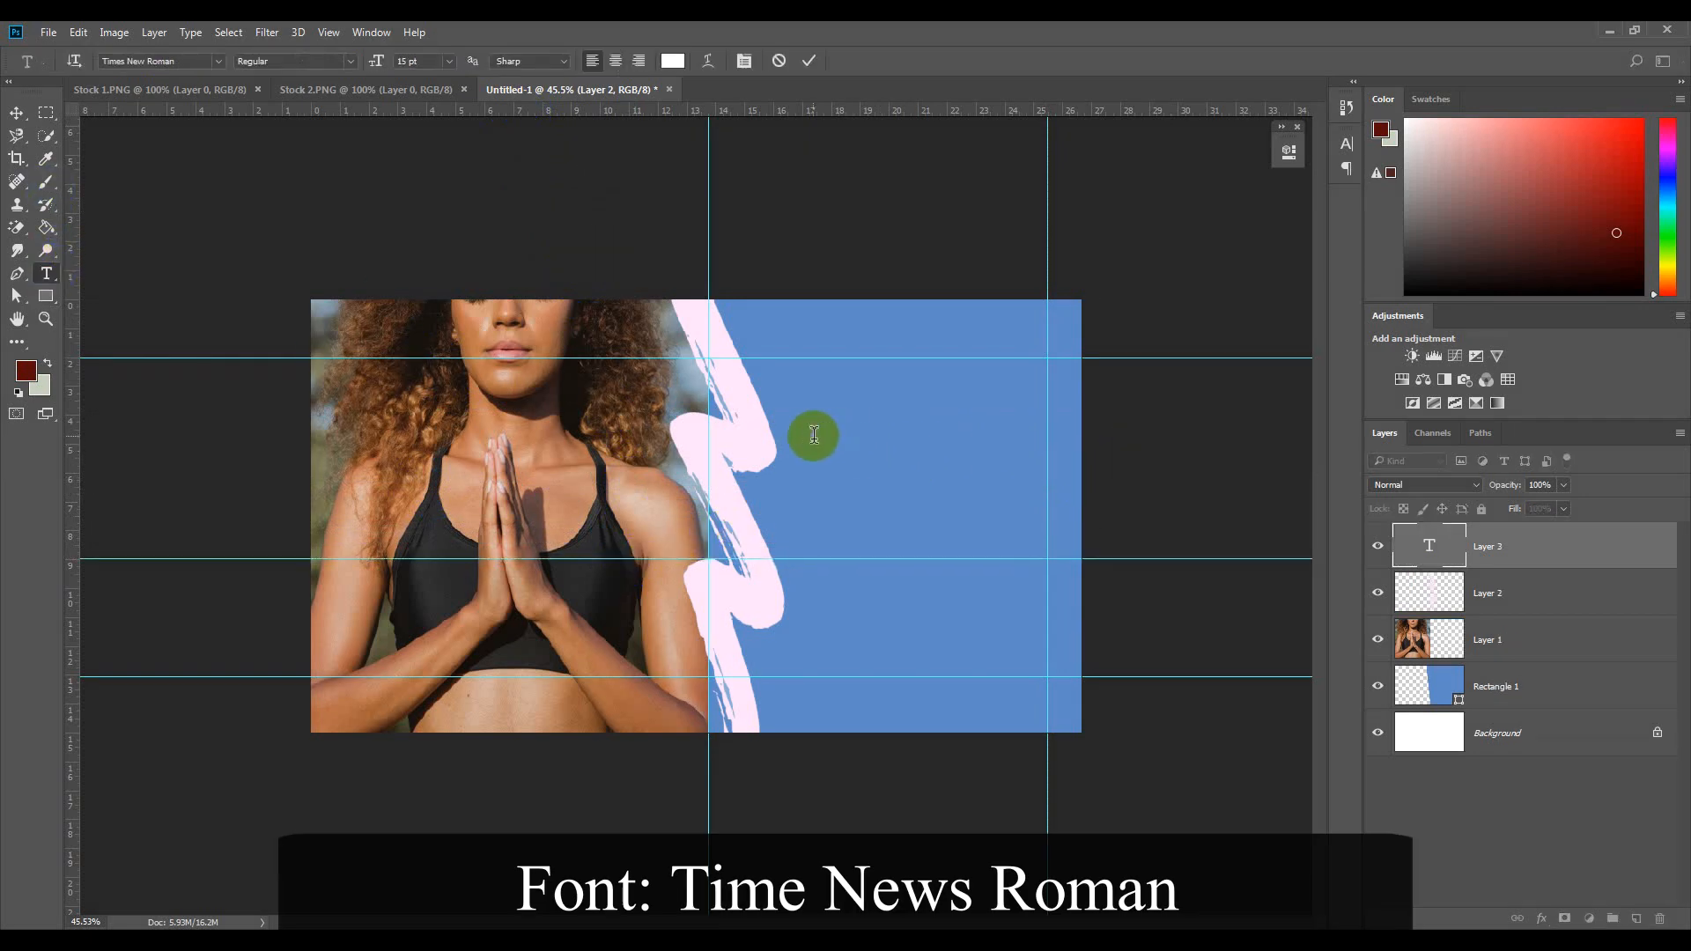
{"action": "left_click", "coordinate": [450, 62]}
{"action": "left_click", "coordinate": [434, 385]}
{"action": "type", "text": "L"}
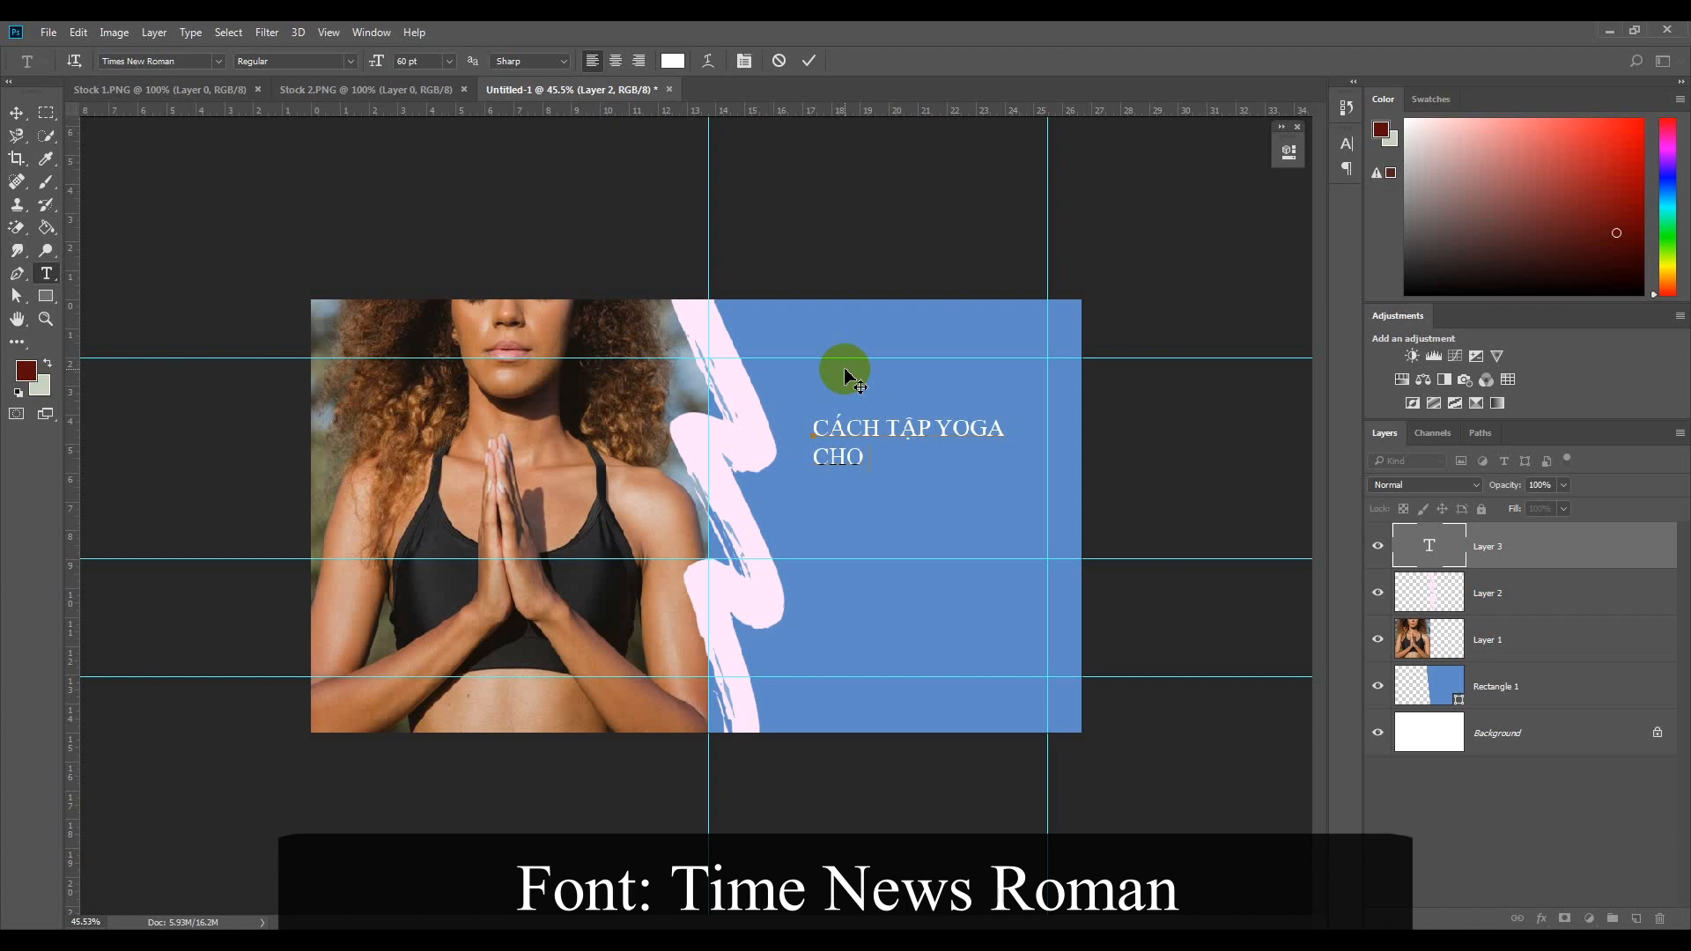
{"action": "type", "text": "ĂN CHAC"}
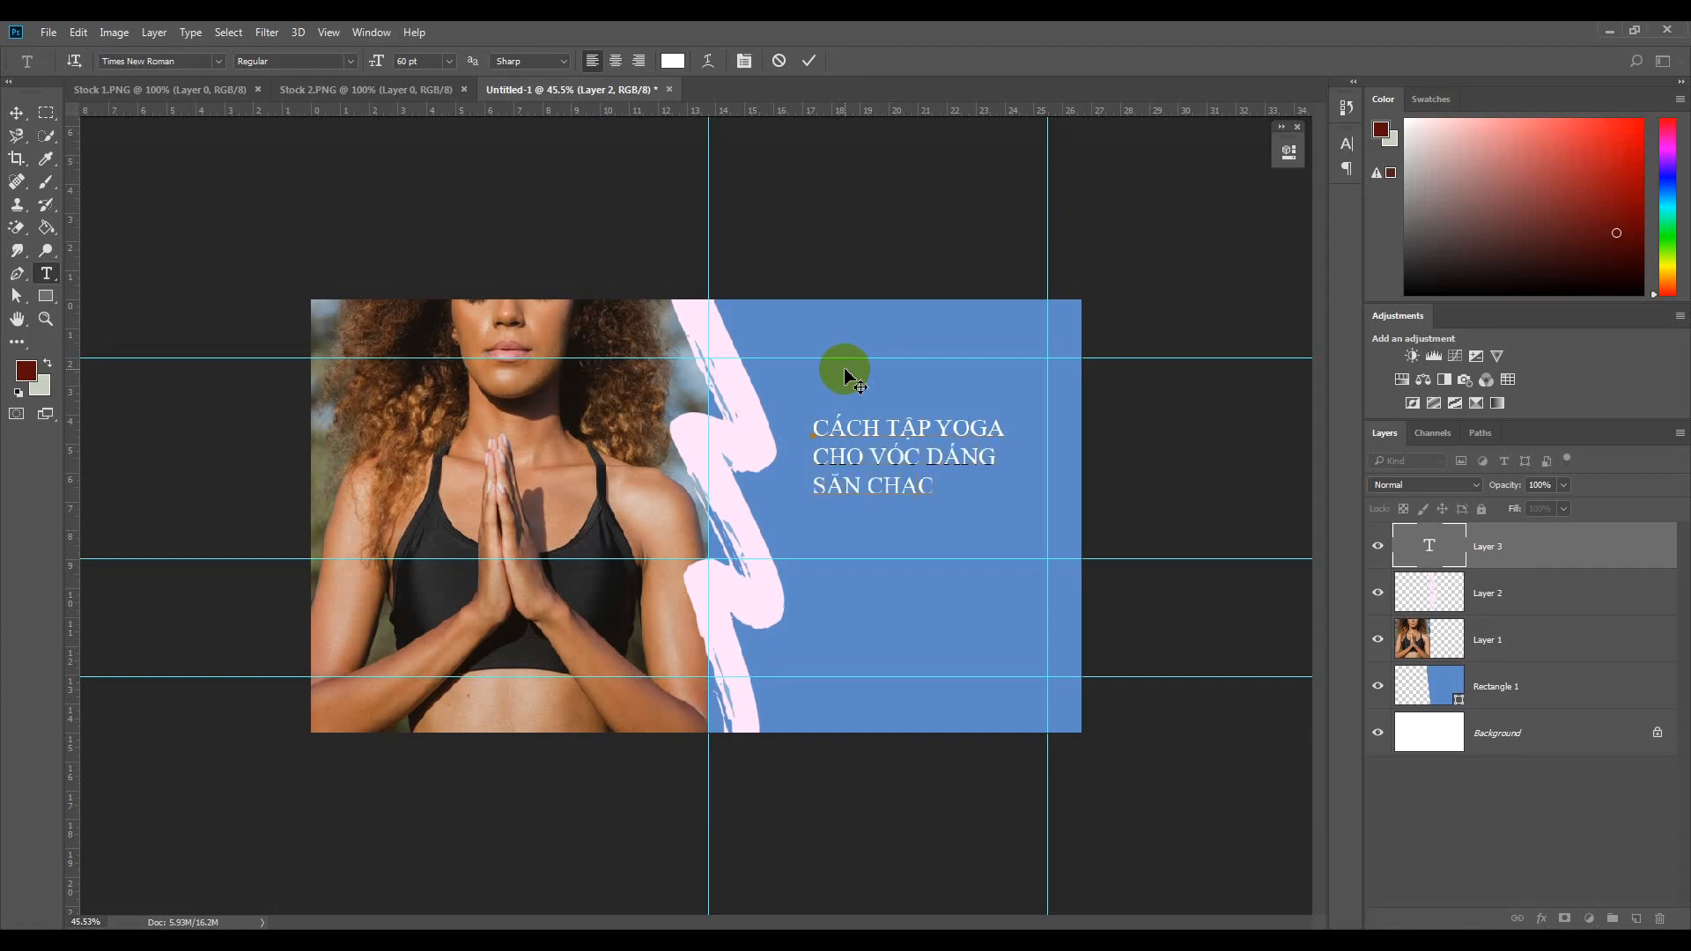
Add a separate text line reading "Yoga for life" below the heading.
{"action": "left_click", "coordinate": [865, 536]}
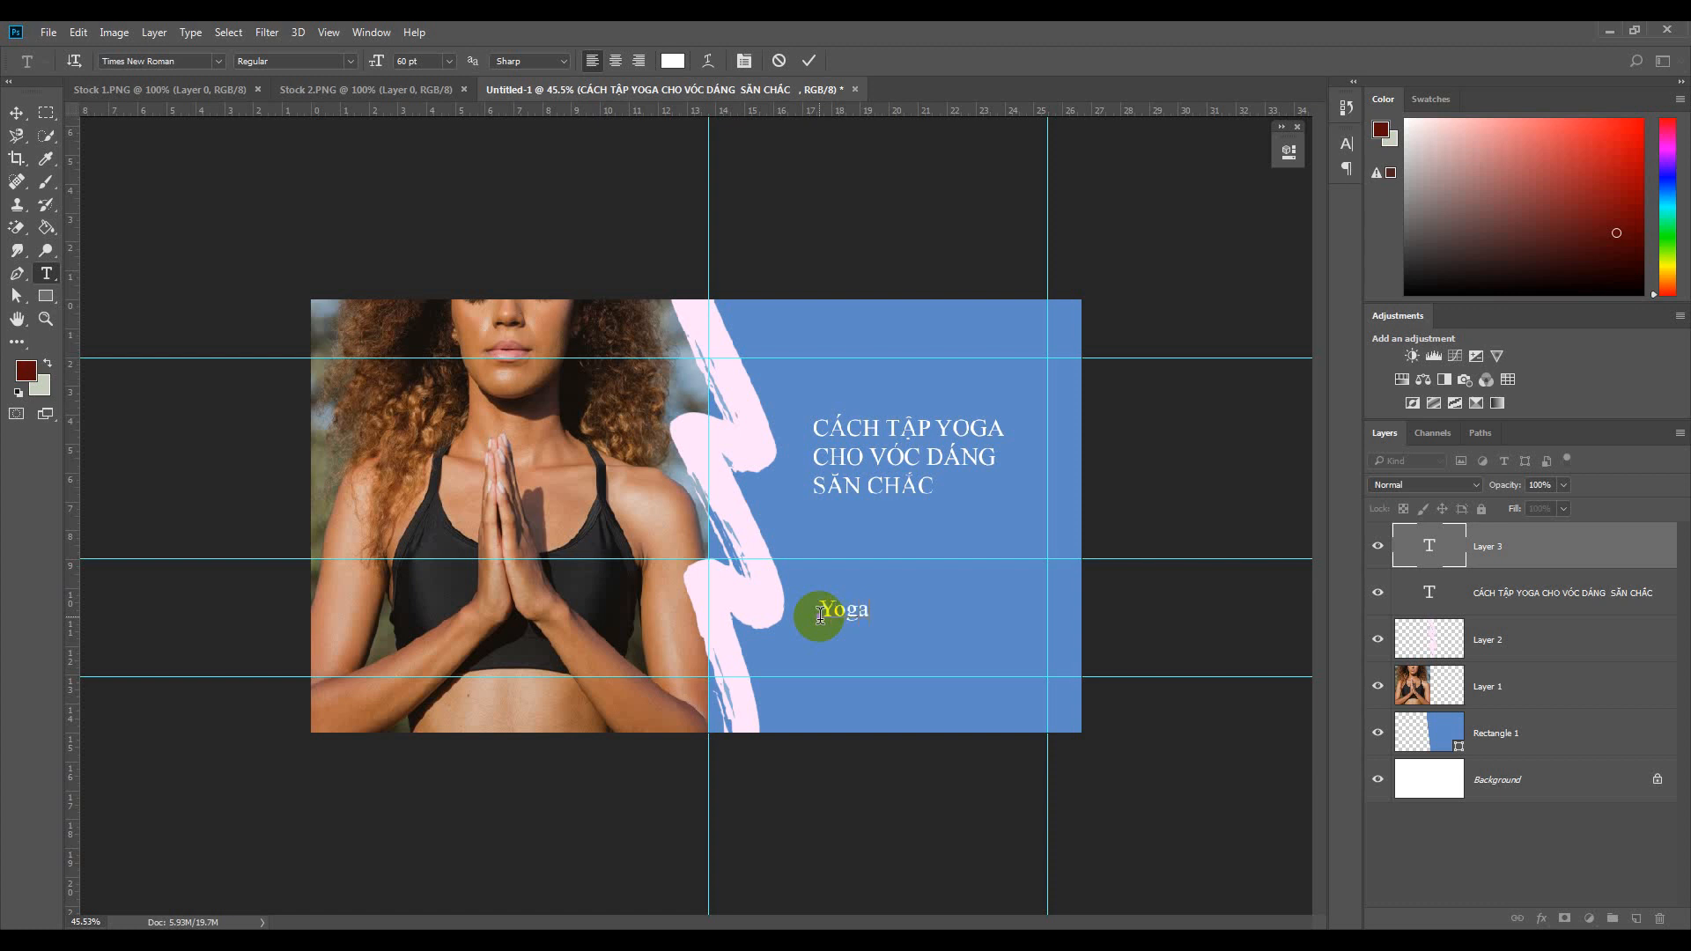
{"action": "left_click", "coordinate": [809, 60]}
Set the whole heading's font size to 114 pt and shift it toward the upper left of the blue panel.
{"action": "left_click", "coordinate": [847, 459]}
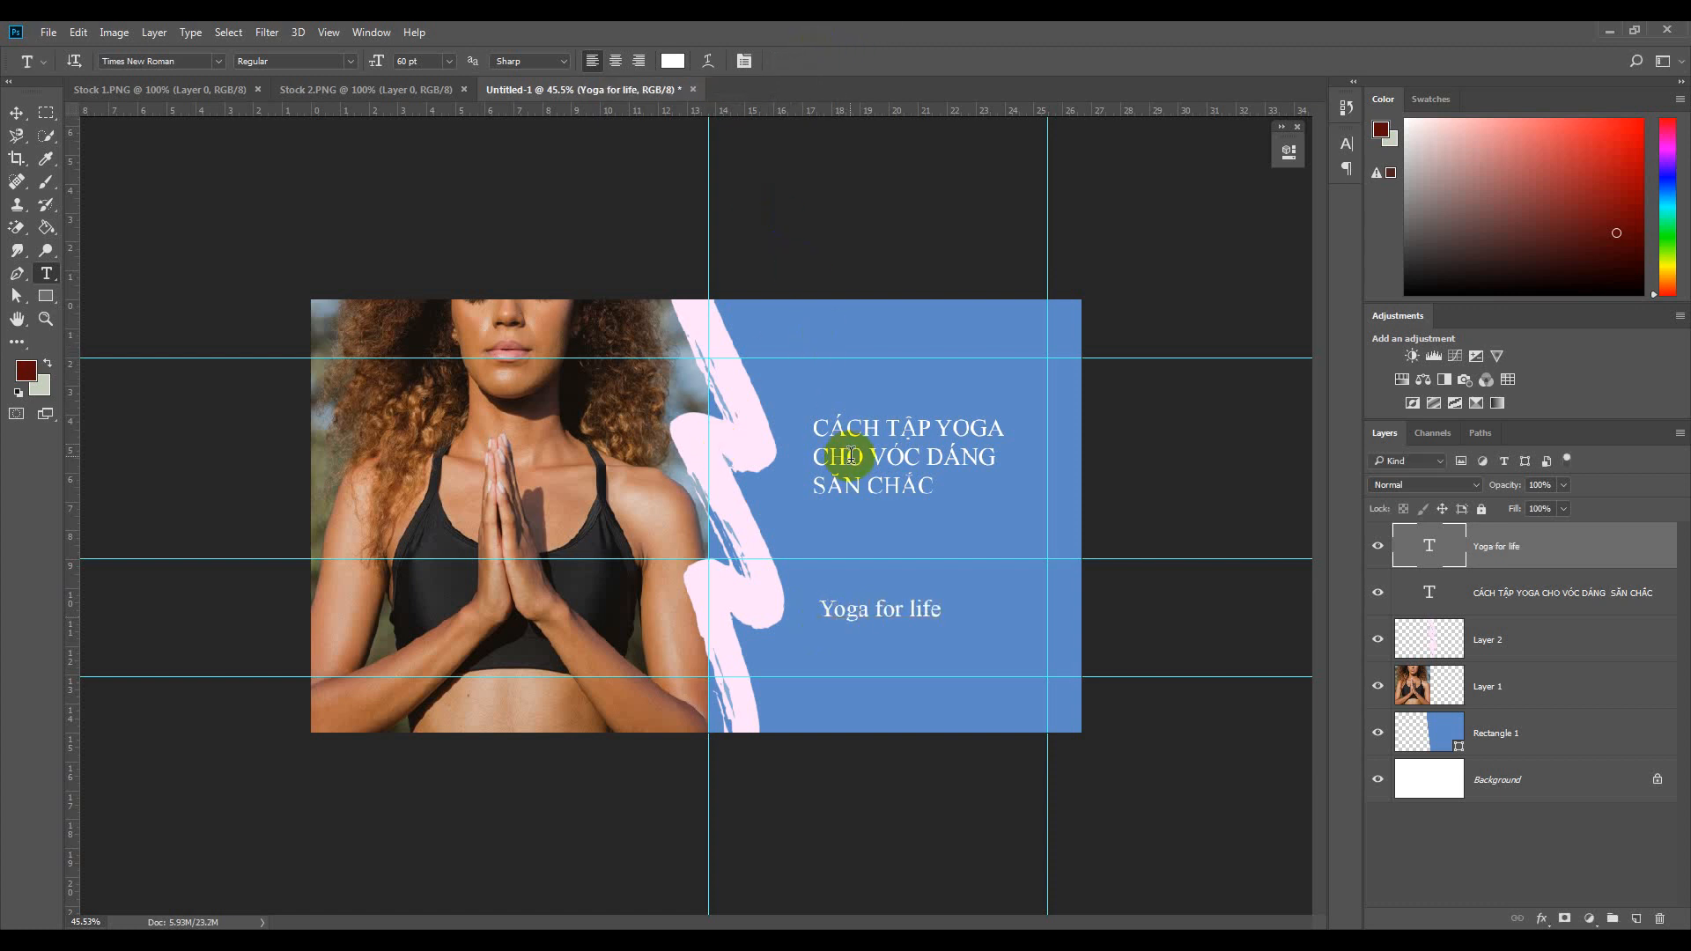
{"action": "key", "text": "ctrl+a"}
{"action": "left_click", "coordinate": [423, 61]}
{"action": "type", "text": "114"}
{"action": "key", "text": "Return"}
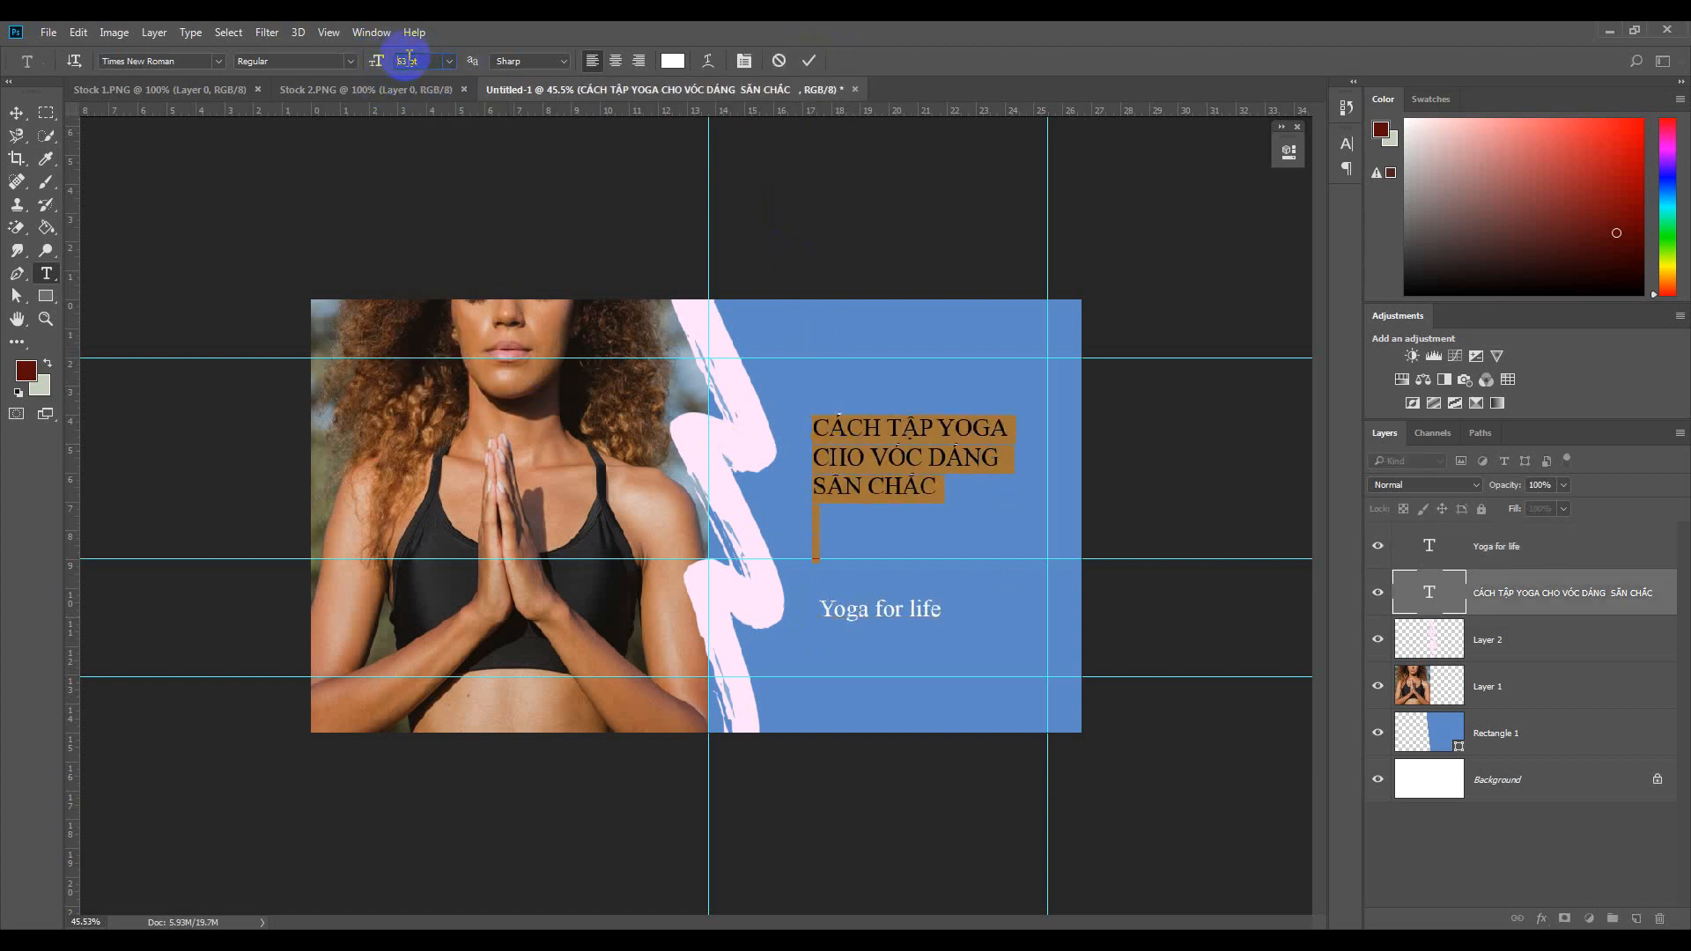
{"action": "left_click", "coordinate": [46, 114]}
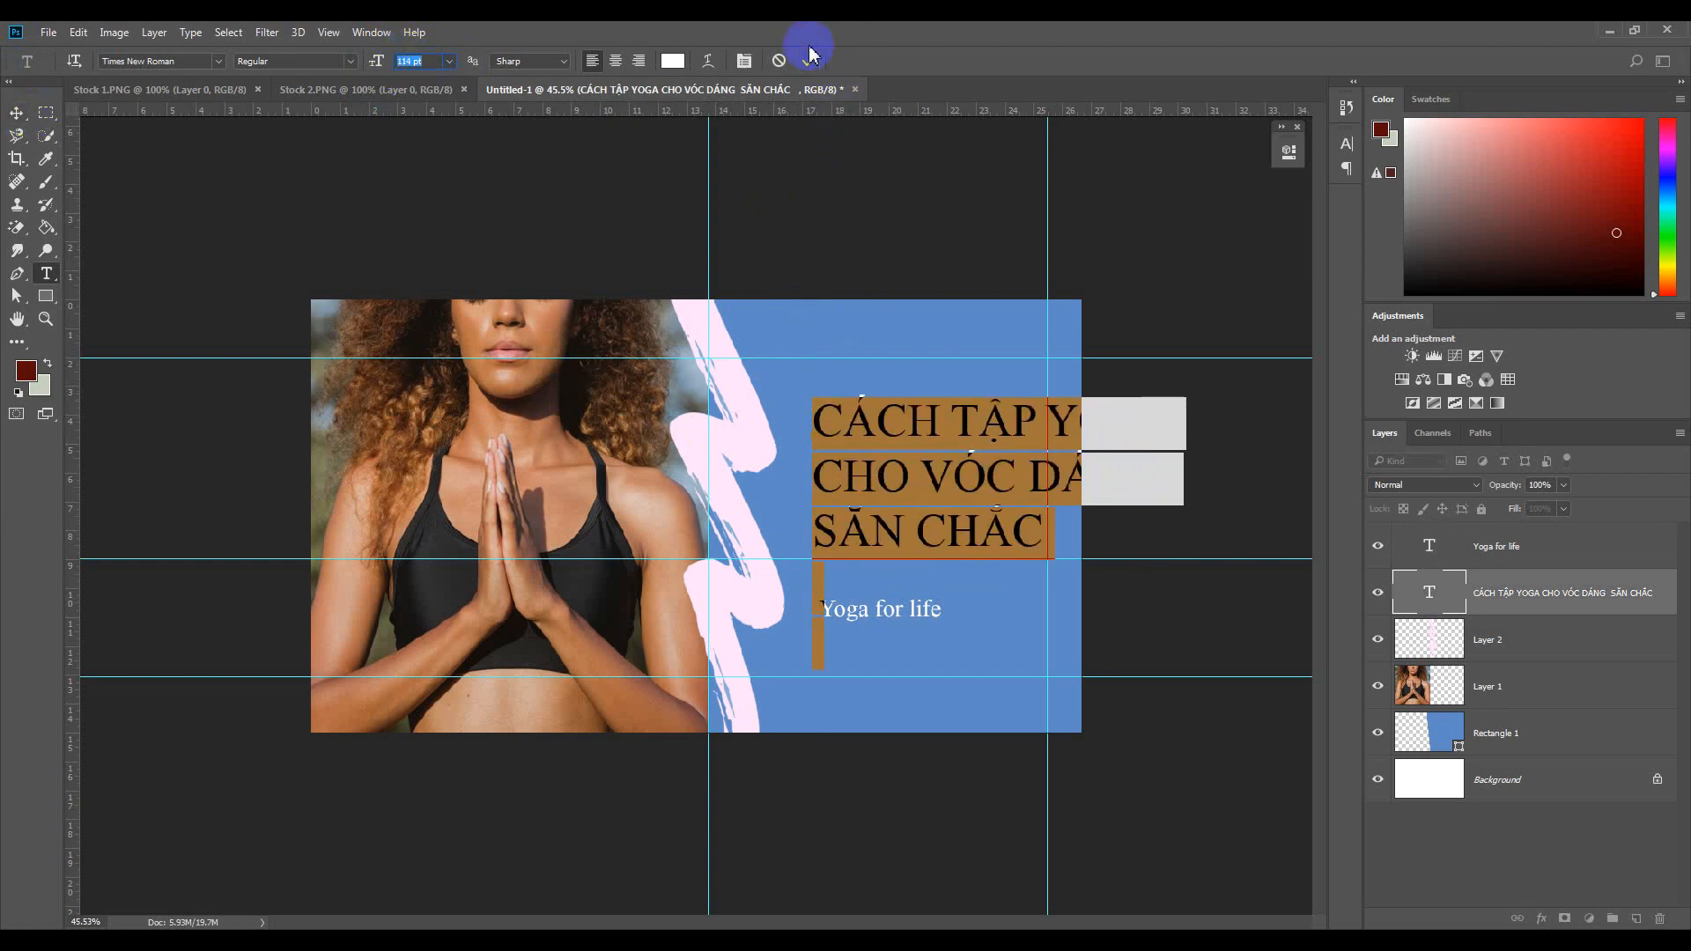
{"action": "left_click", "coordinate": [809, 55]}
{"action": "key", "text": "v"}
{"action": "left_click_drag", "start_coordinate": [849, 405], "coordinate": [797, 388]}
Remove "CÁCH TẬP" from the heading and rearrange the line breaks to "YOGA CHO / VÓC DÁNG / SĂN CHẮC".
{"action": "left_click", "coordinate": [55, 282]}
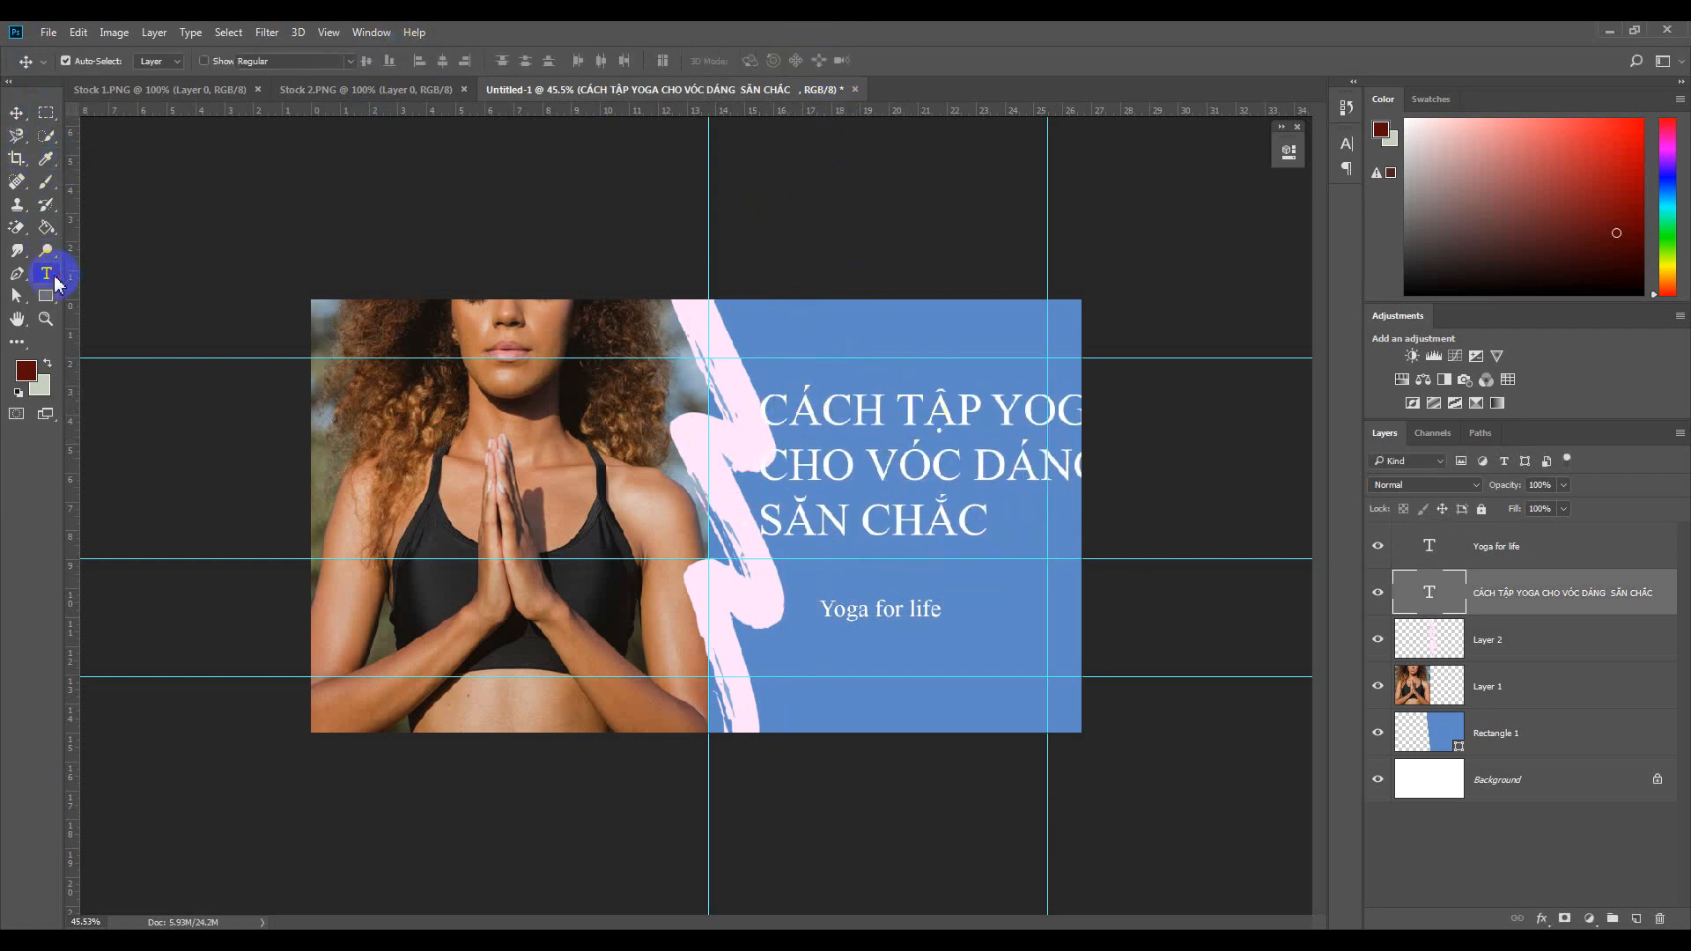
{"action": "left_click_drag", "start_coordinate": [977, 405], "coordinate": [752, 438]}
{"action": "key", "text": "BackSpace"}
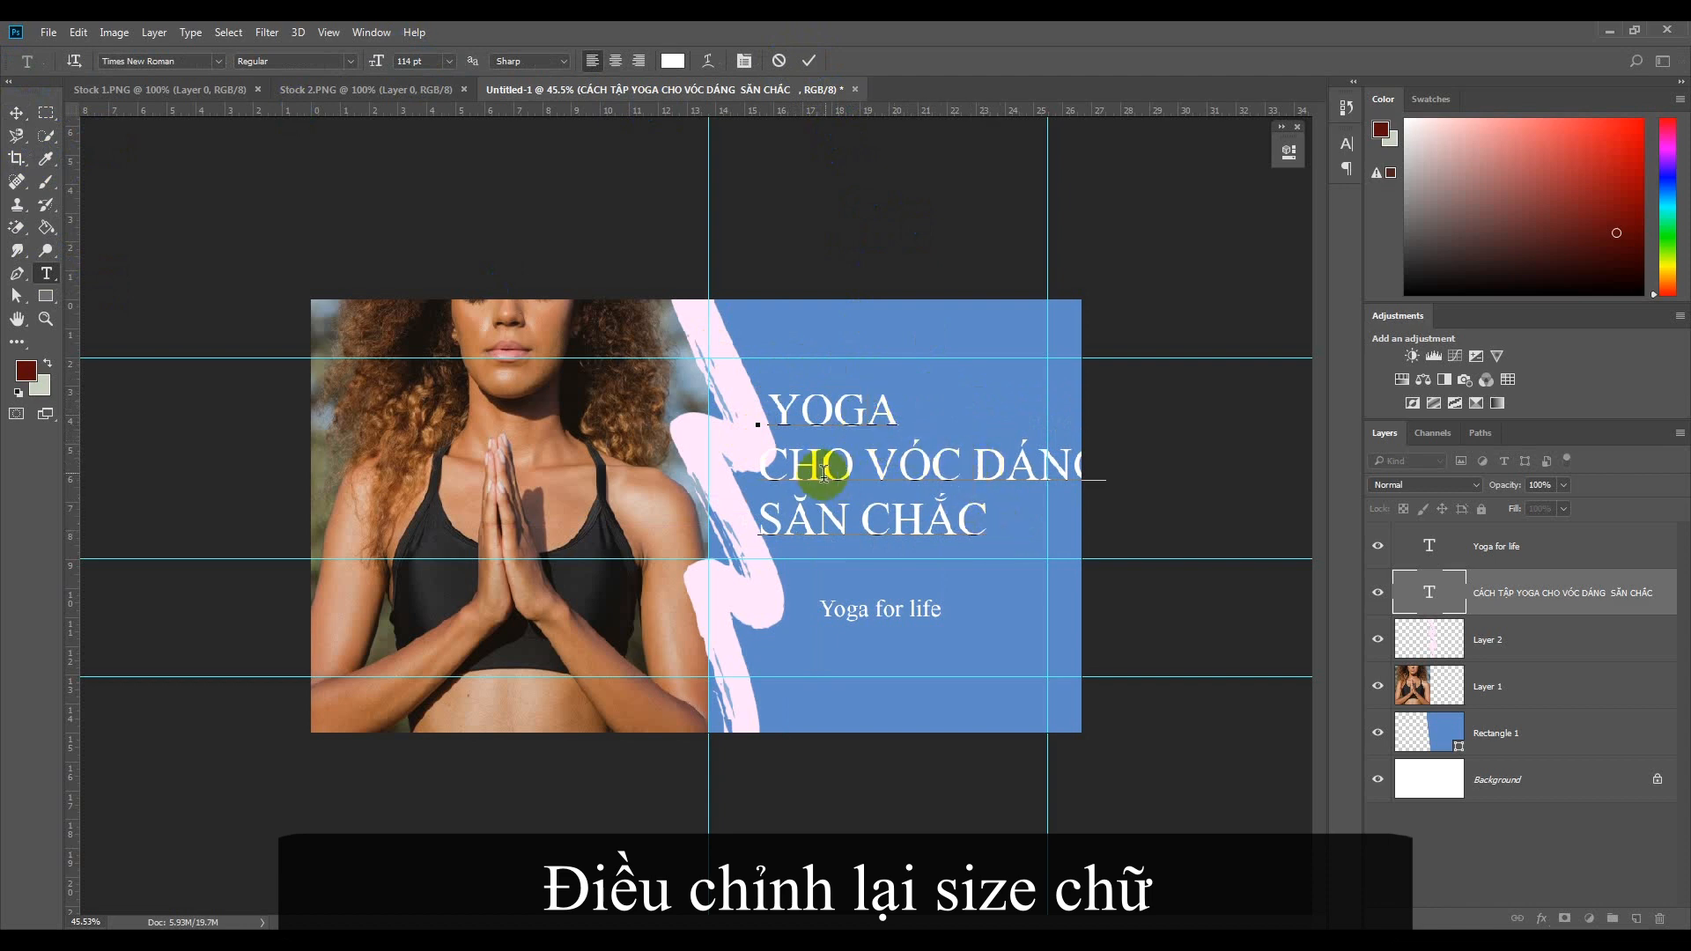
{"action": "left_click", "coordinate": [756, 462]}
{"action": "key", "text": "BackSpace"}
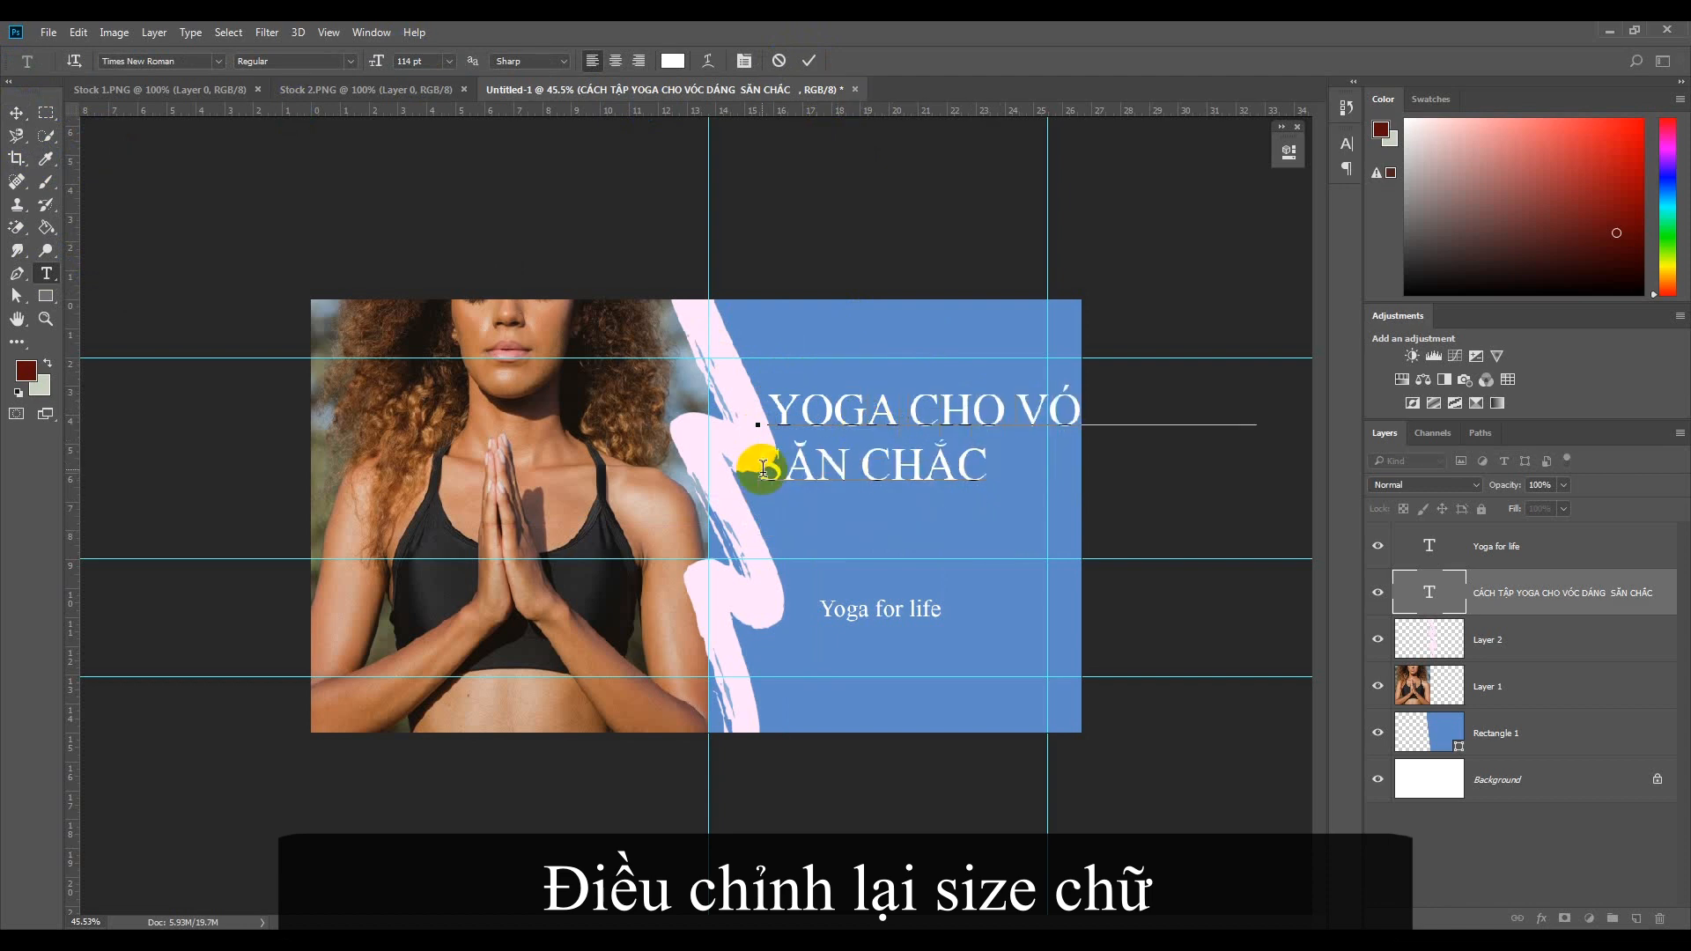
{"action": "key", "text": "ctrl+Return"}
{"action": "key", "text": "v"}
{"action": "left_click_drag", "start_coordinate": [855, 464], "coordinate": [881, 464]}
Center-align the heading's lines and move the text sideways off the photo onto the blue panel.
{"action": "left_click", "coordinate": [46, 273]}
{"action": "left_click", "coordinate": [936, 445]}
{"action": "left_click", "coordinate": [616, 61]}
{"action": "left_click", "coordinate": [762, 479]}
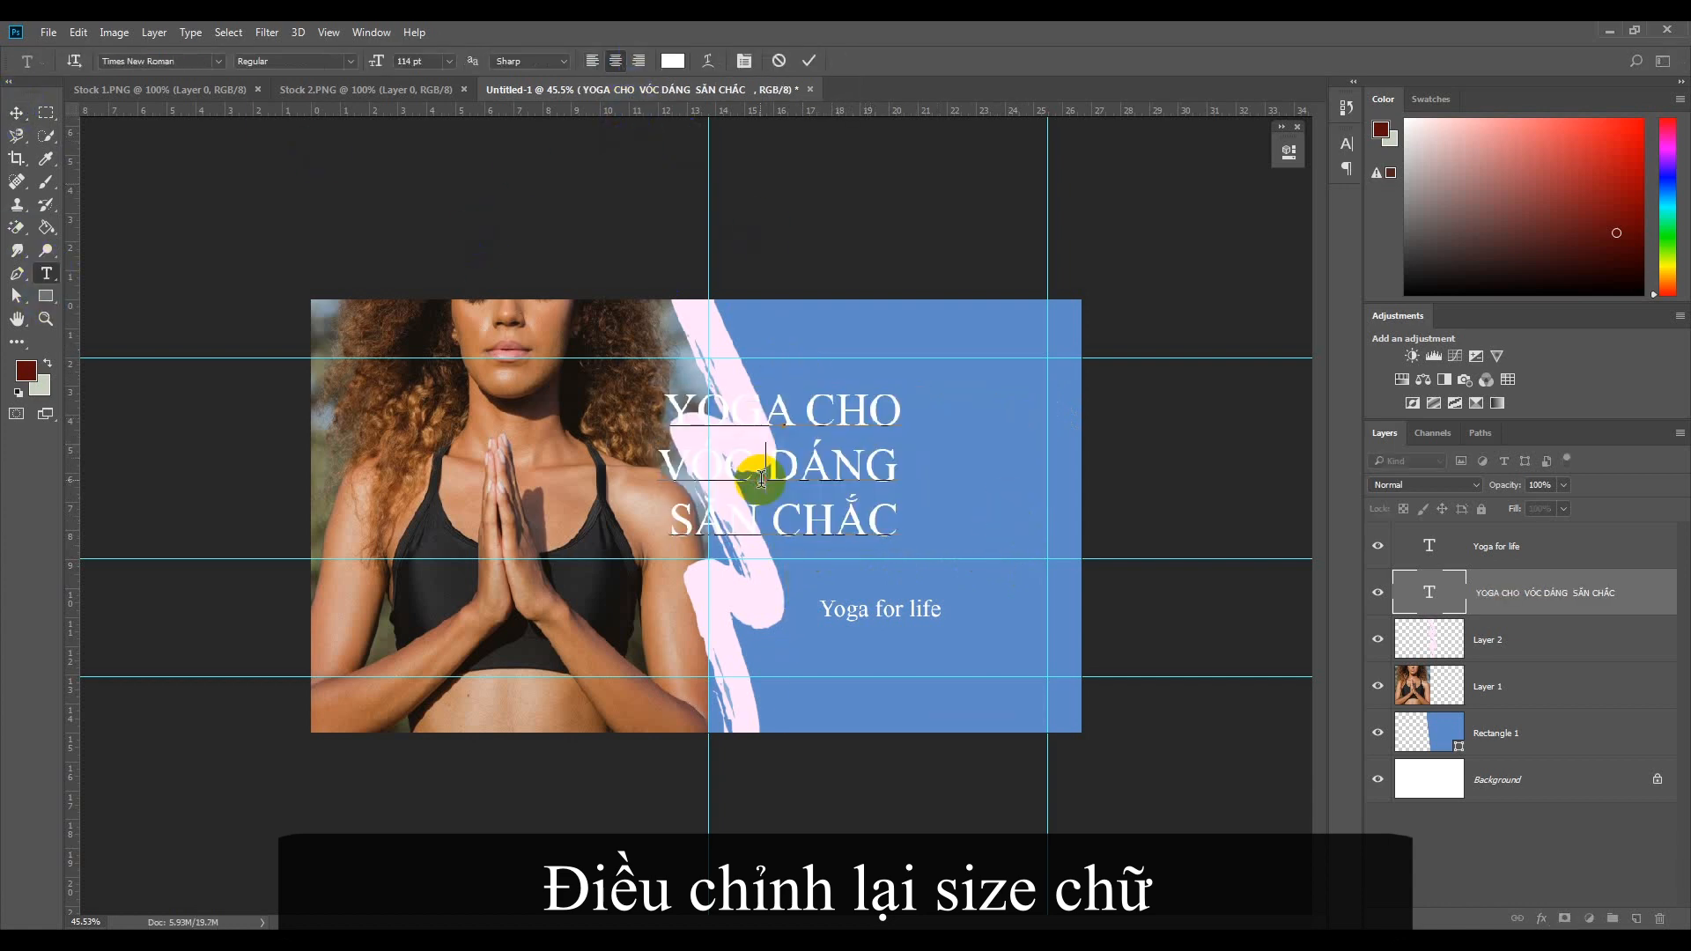
{"action": "left_click", "coordinate": [809, 61]}
{"action": "key", "text": "v"}
{"action": "left_click_drag", "start_coordinate": [793, 453], "coordinate": [917, 454]}
Enlarge the heading to 137 pt and move it up so it sits between the upper two horizontal guides.
{"action": "left_click", "coordinate": [46, 273]}
{"action": "left_click", "coordinate": [955, 453]}
{"action": "key", "text": "ctrl+a"}
{"action": "left_click", "coordinate": [415, 61]}
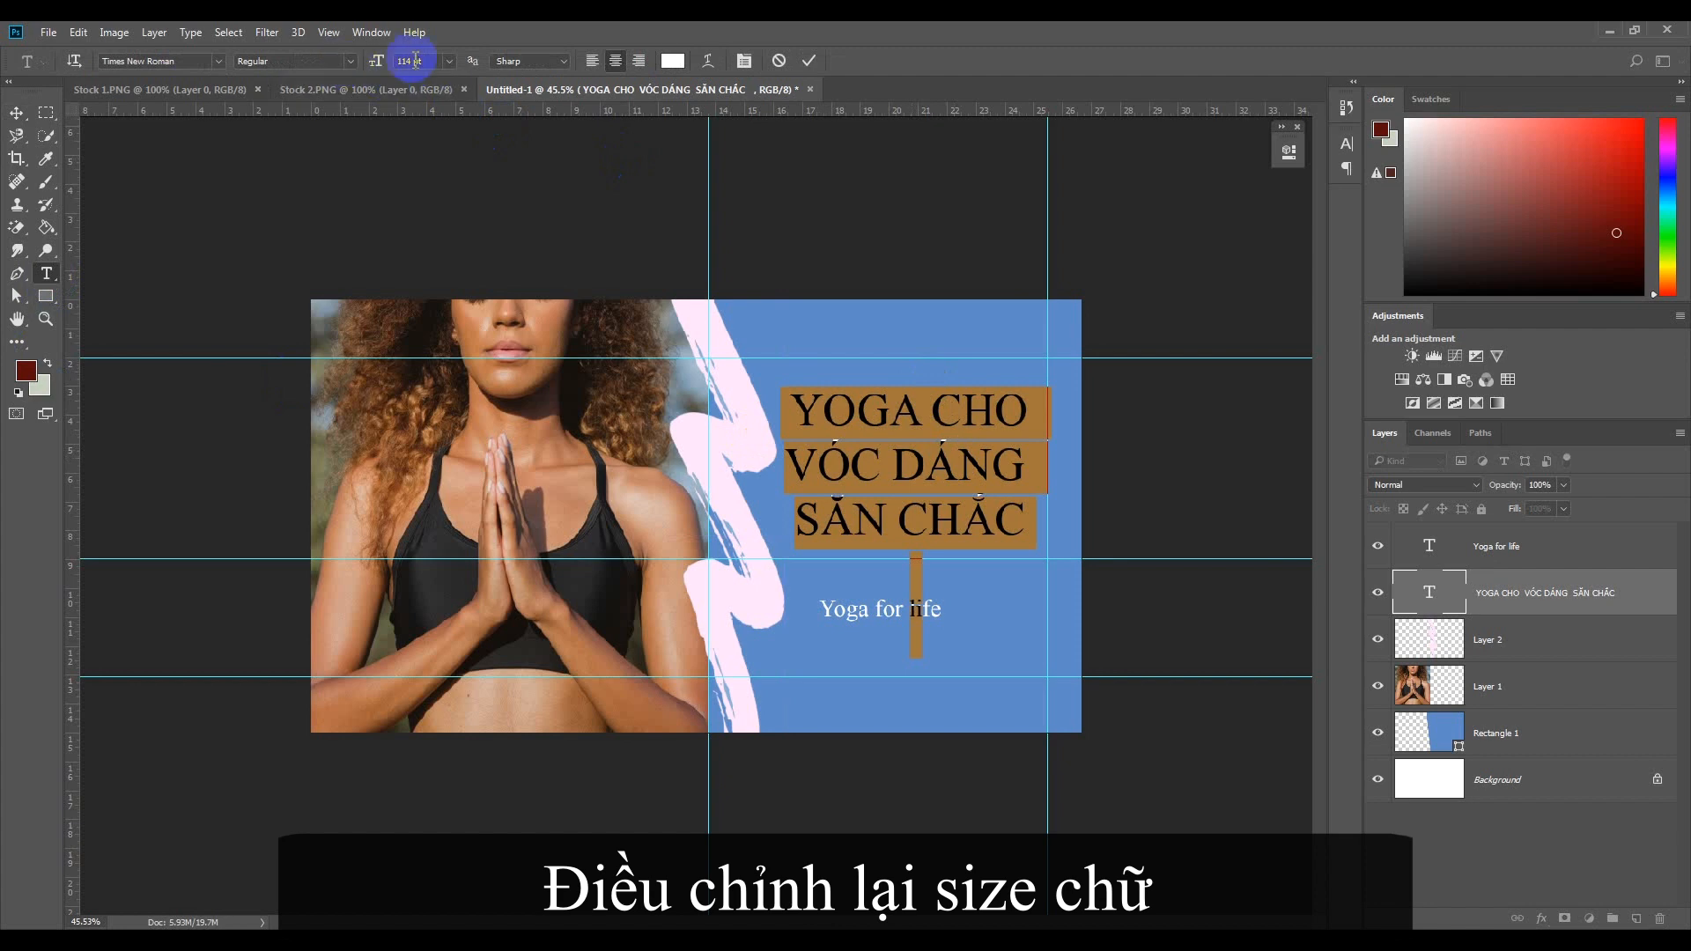
{"action": "scroll", "coordinate": [418, 61], "scroll_direction": "up", "scroll_amount": 19}
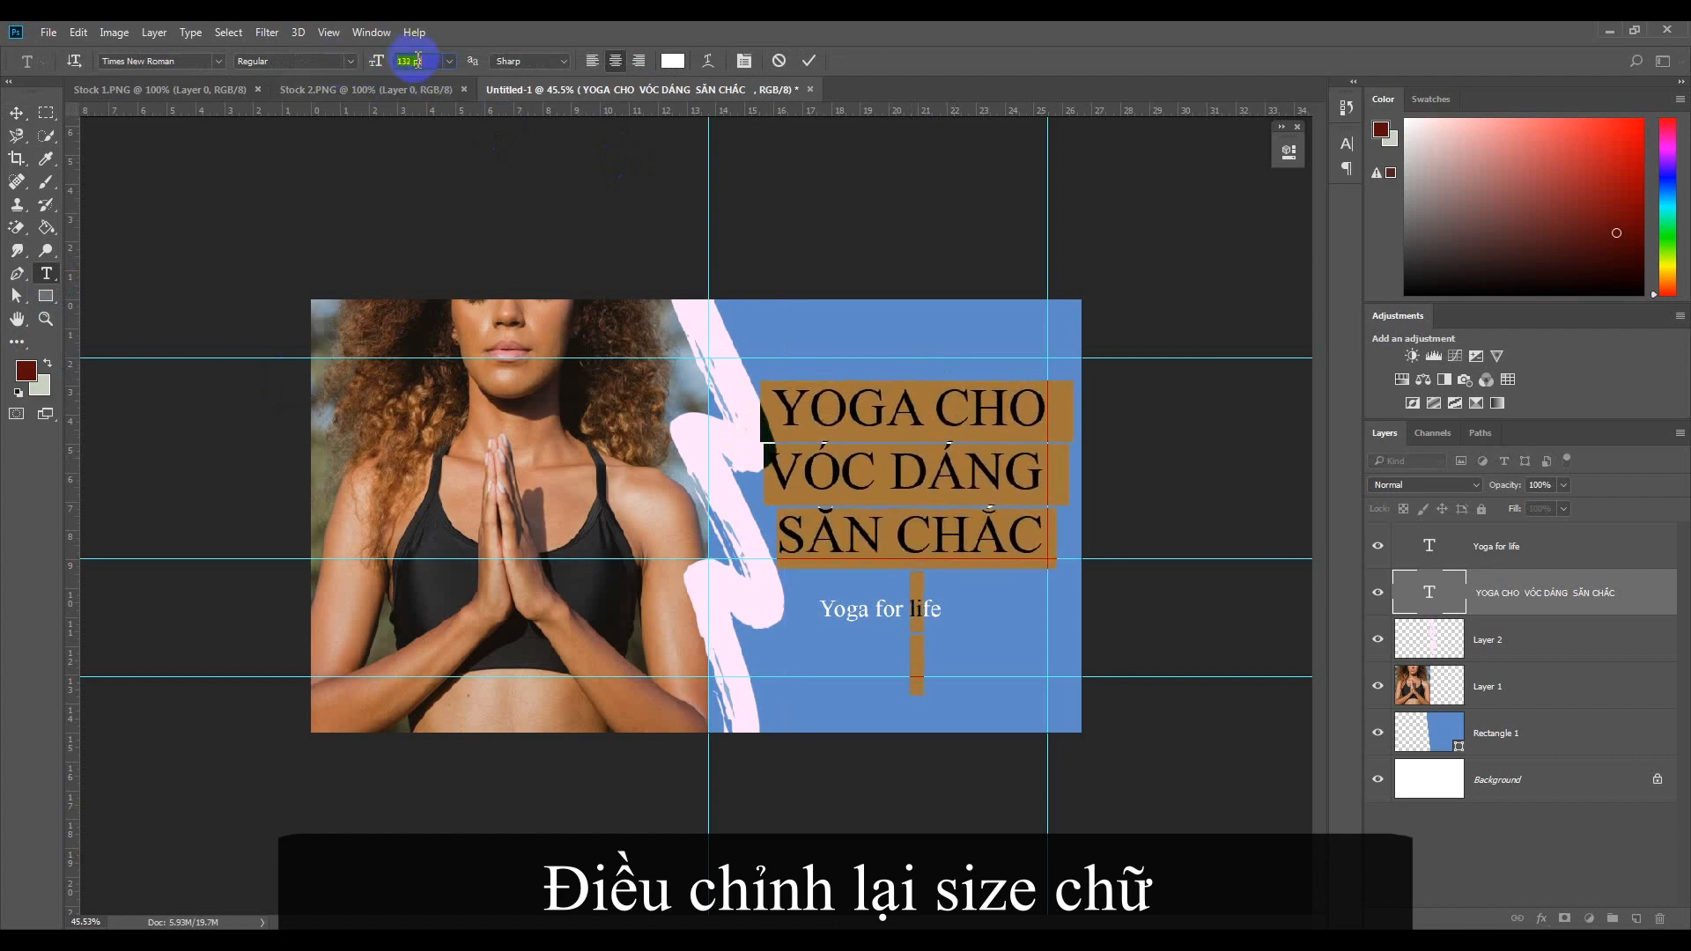
{"action": "scroll", "coordinate": [506, 227], "scroll_direction": "up", "scroll_amount": 4}
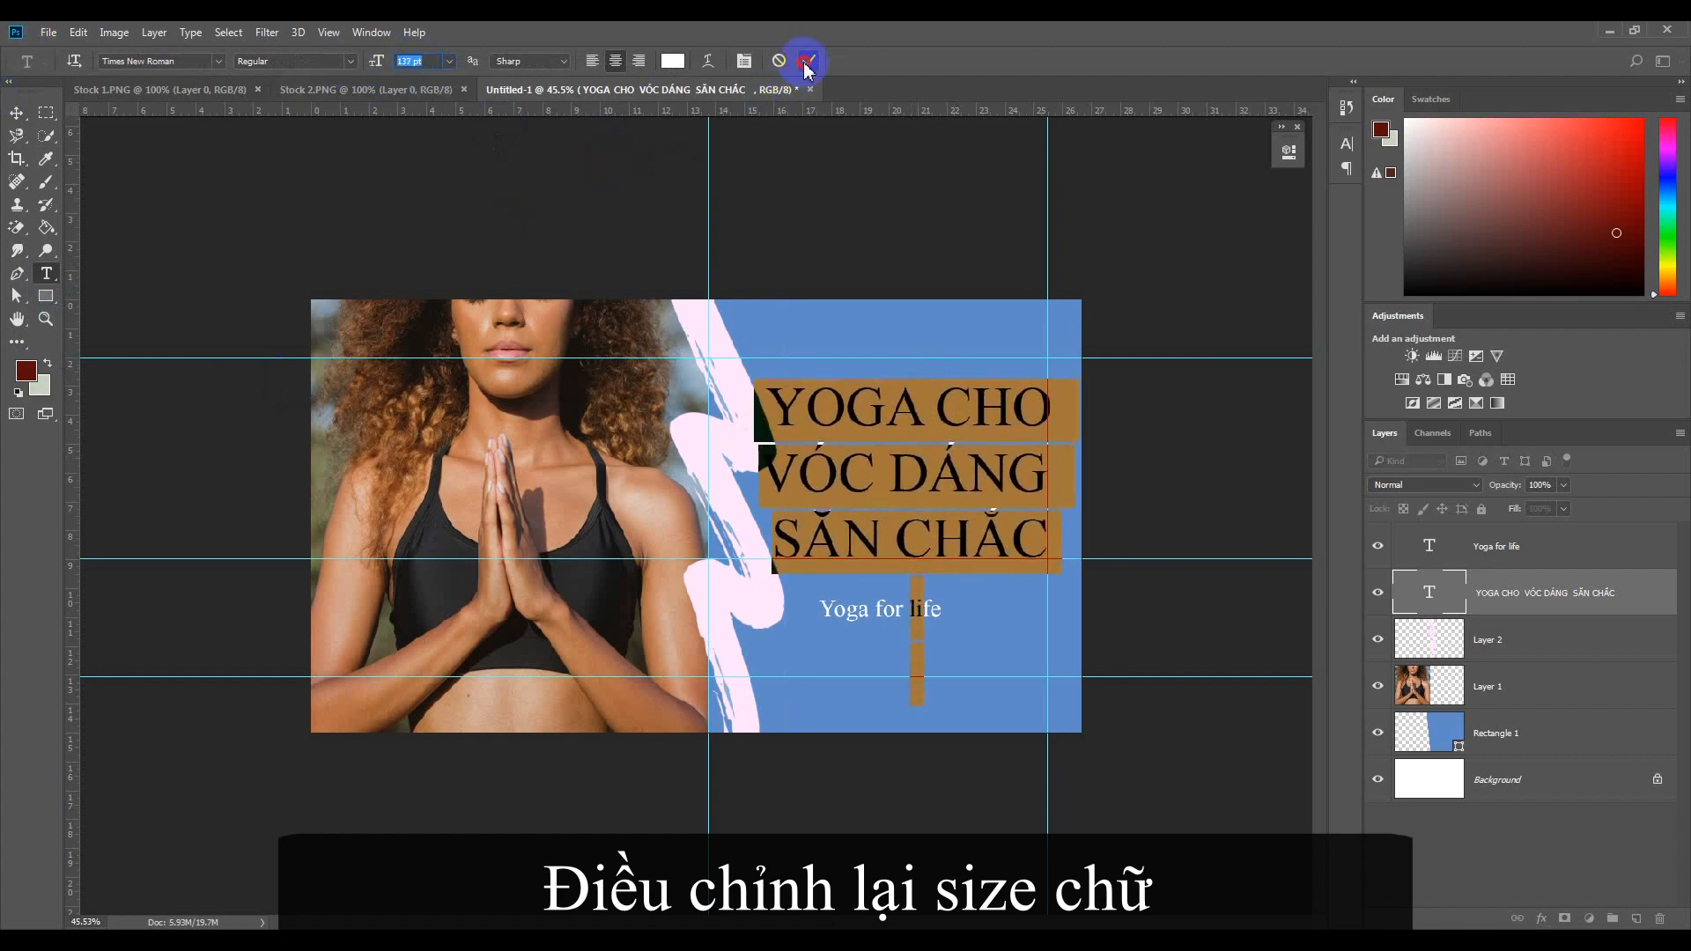
{"action": "left_click", "coordinate": [809, 61]}
{"action": "key", "text": "v"}
{"action": "left_click_drag", "start_coordinate": [897, 467], "coordinate": [905, 454]}
Set the heading's font style to Bold and move it down and right, clear of the brush stroke.
{"action": "left_click", "coordinate": [46, 273]}
{"action": "left_click", "coordinate": [880, 479]}
{"action": "key", "text": "ctrl+a"}
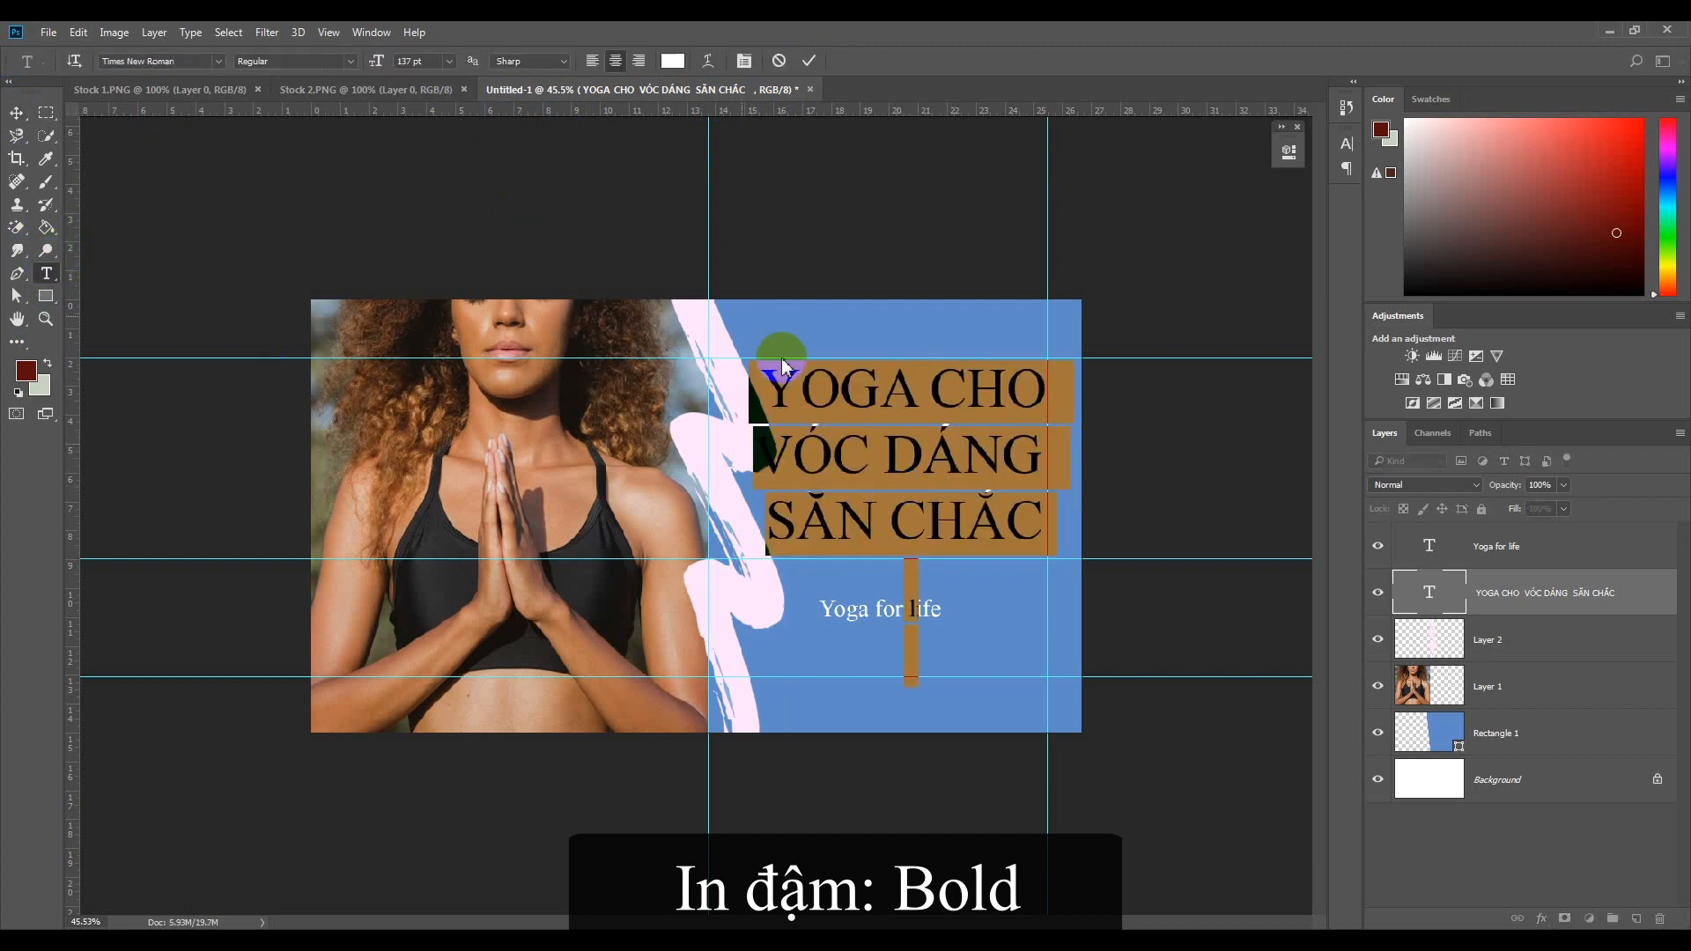
{"action": "left_click", "coordinate": [349, 61]}
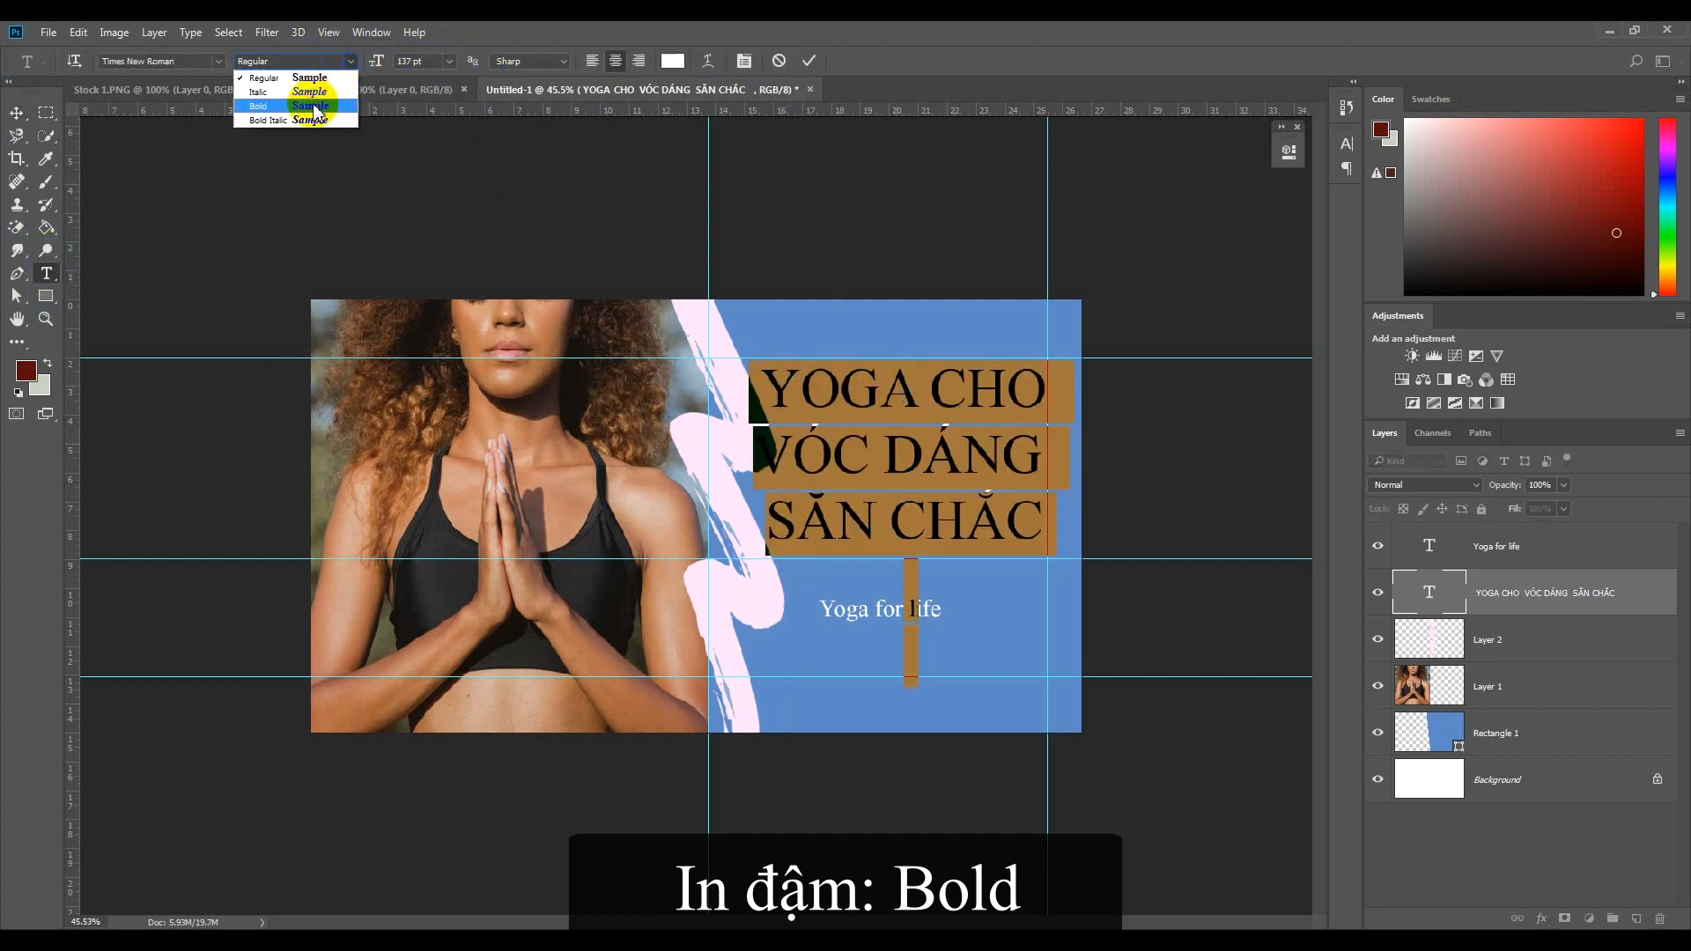
{"action": "left_click", "coordinate": [300, 106]}
{"action": "left_click", "coordinate": [969, 464]}
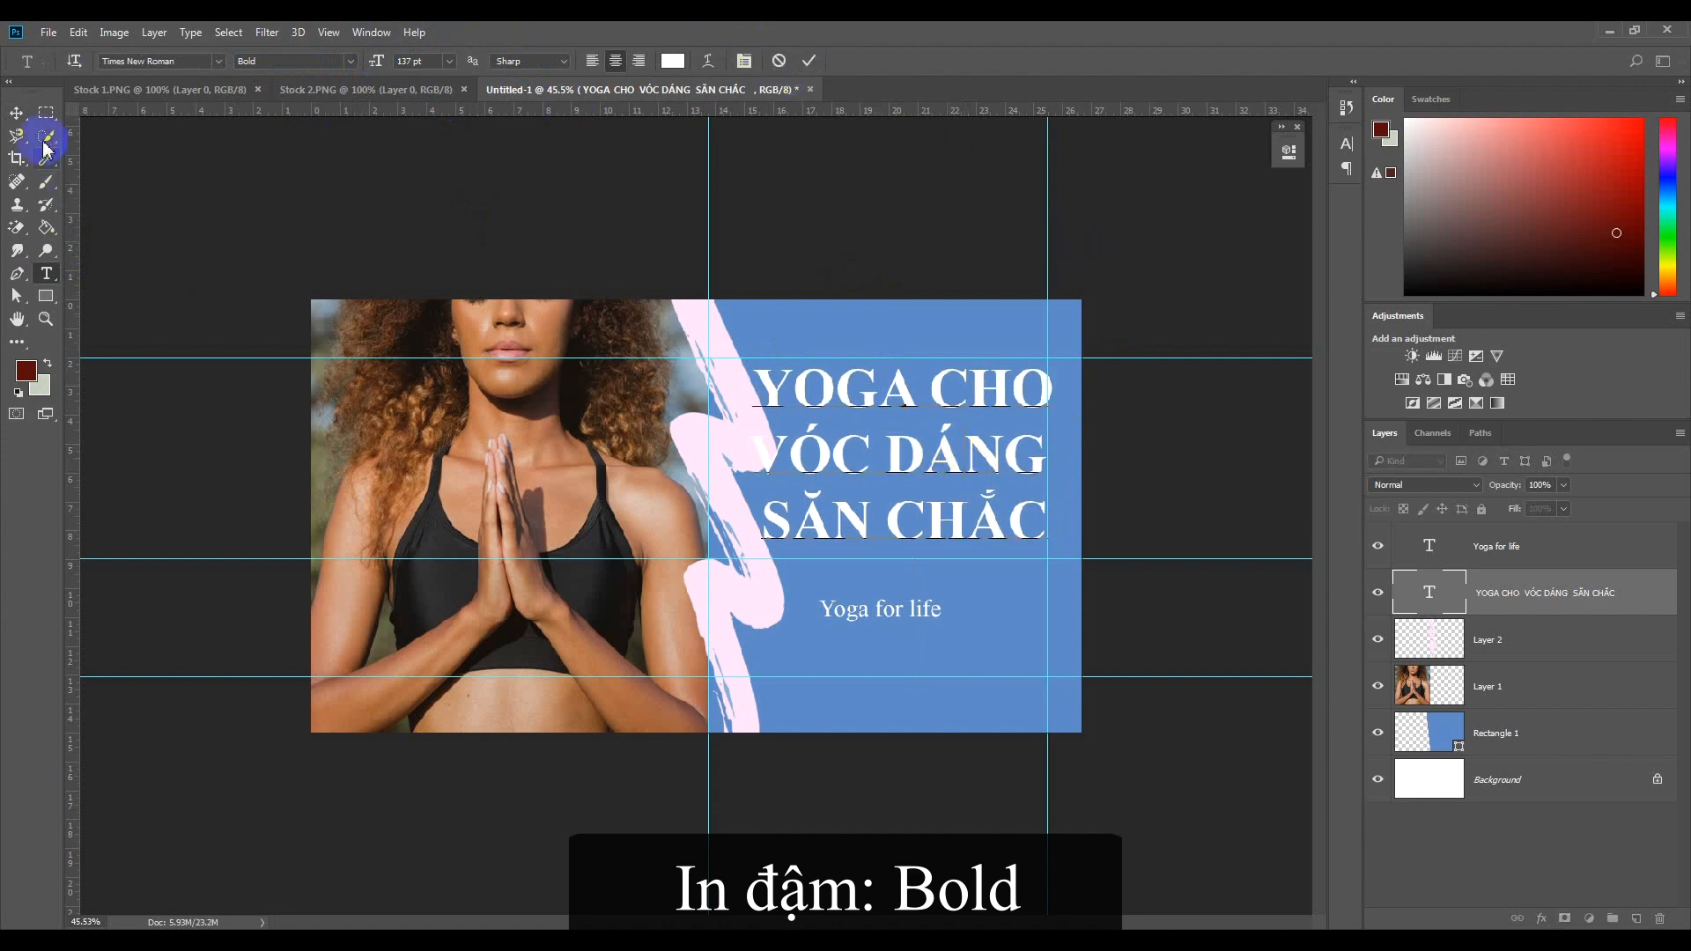
{"action": "left_click", "coordinate": [17, 113]}
{"action": "left_click_drag", "start_coordinate": [870, 389], "coordinate": [910, 417]}
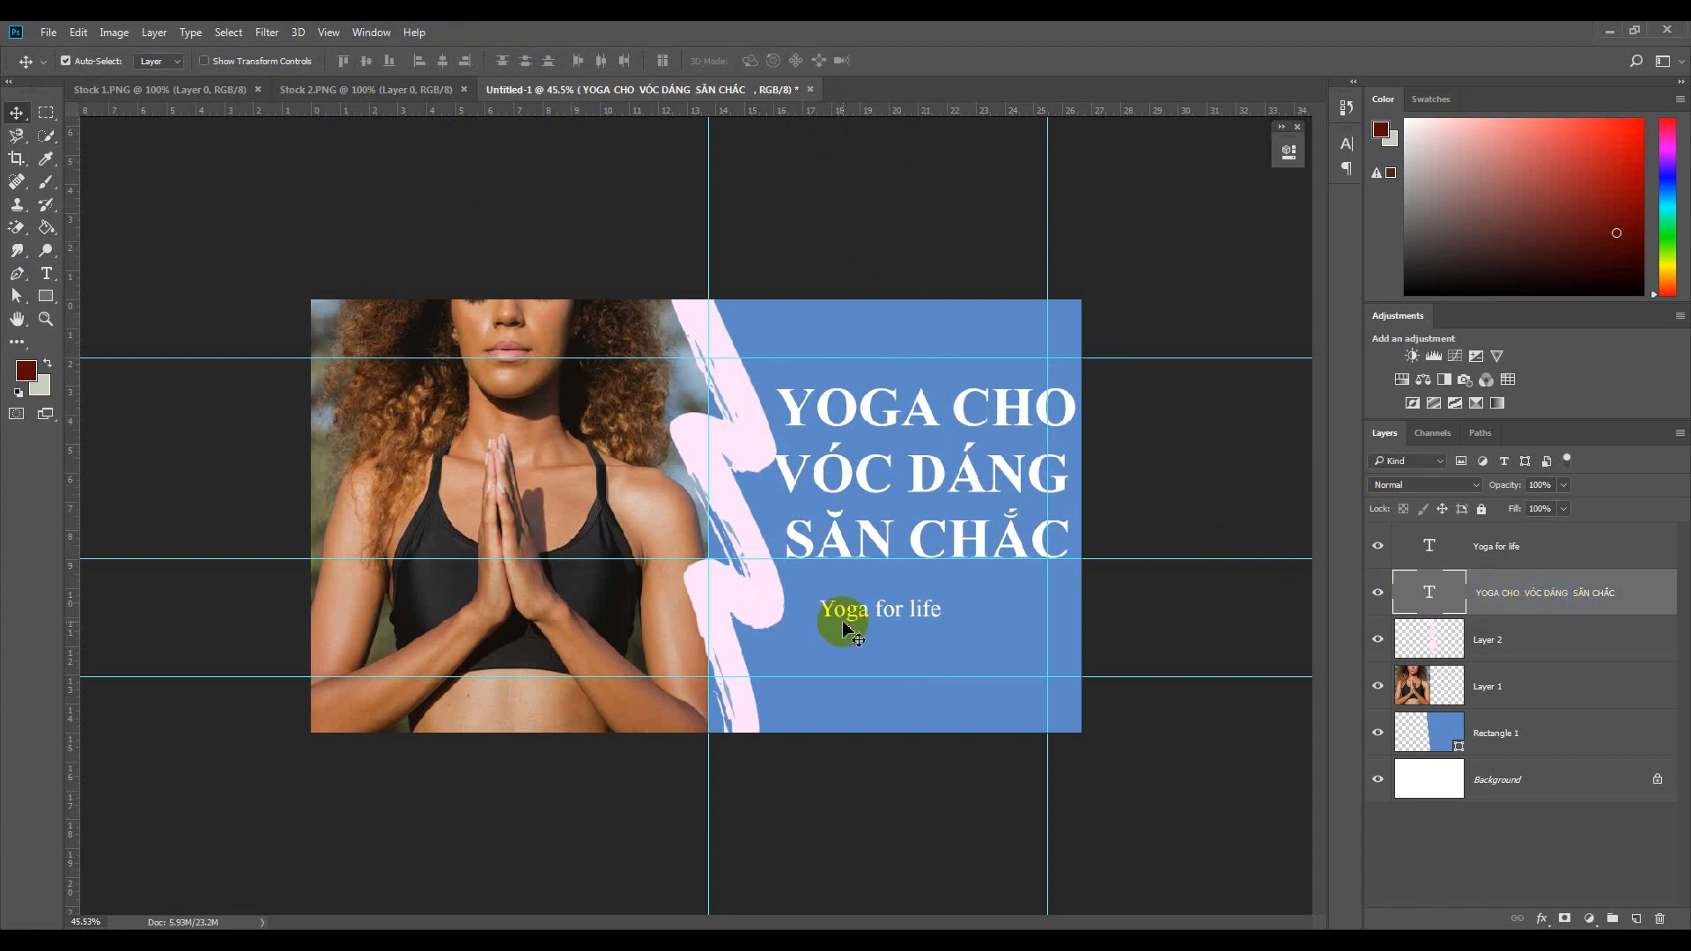
Move the "Yoga for life" text right to center it under the heading and set its font size to 80 pt.
{"action": "left_click", "coordinate": [1521, 550]}
{"action": "left_click_drag", "start_coordinate": [887, 614], "coordinate": [930, 618]}
{"action": "left_click", "coordinate": [47, 273]}
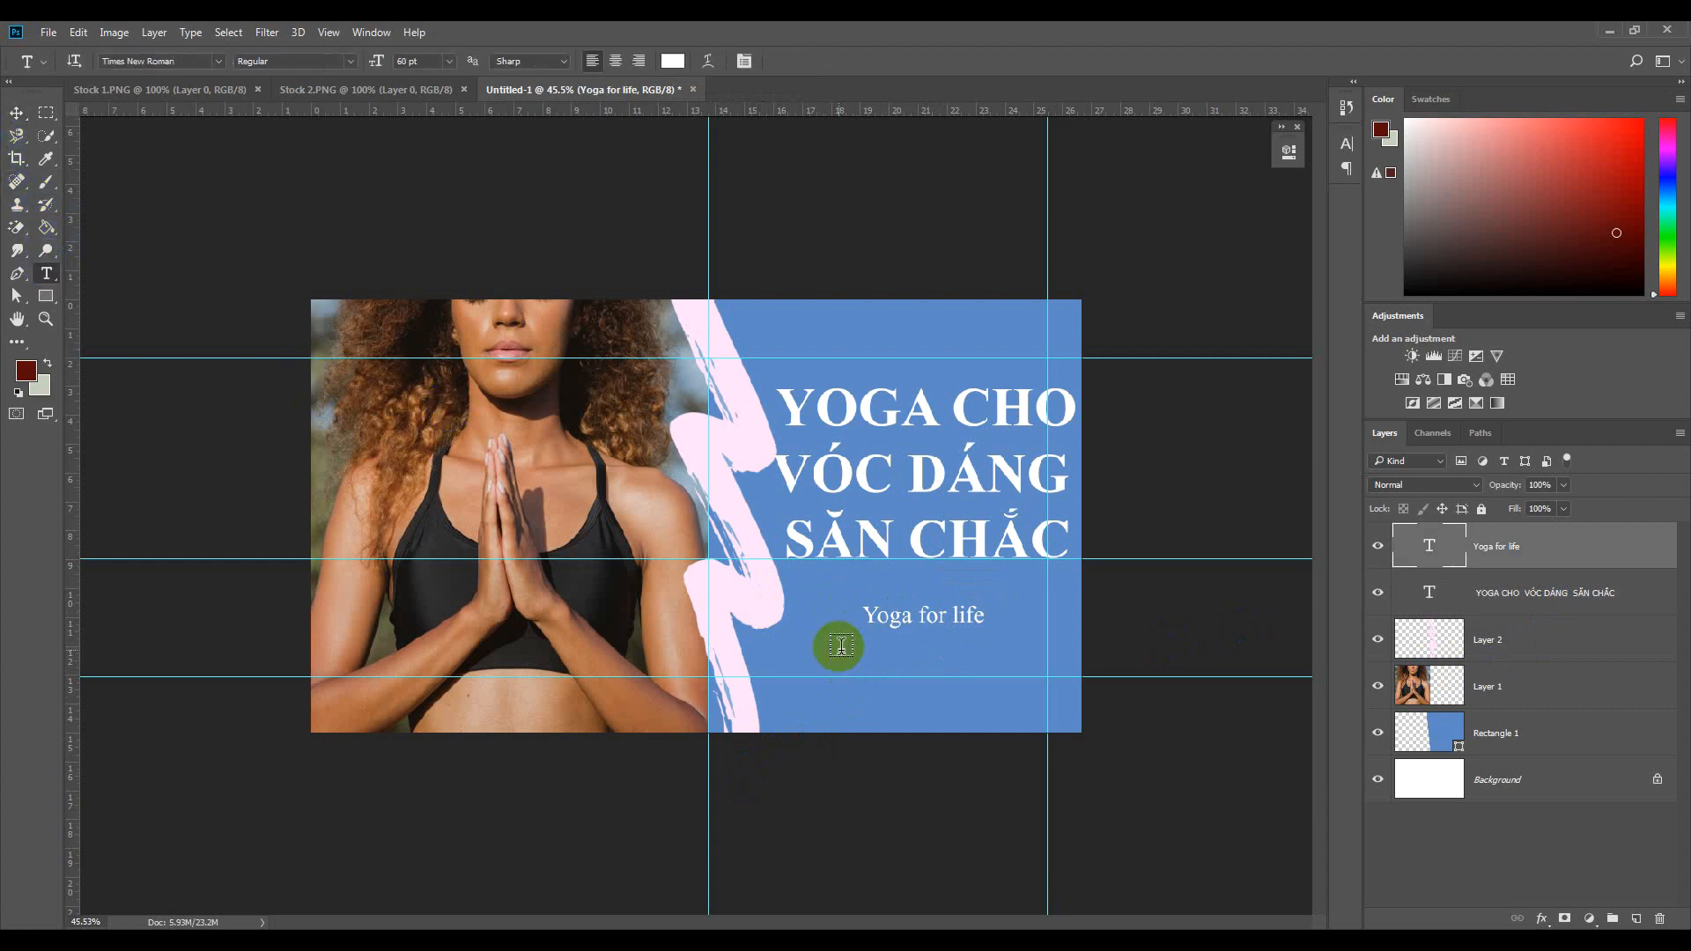
{"action": "double_click", "coordinate": [939, 614]}
{"action": "triple_click", "coordinate": [942, 616]}
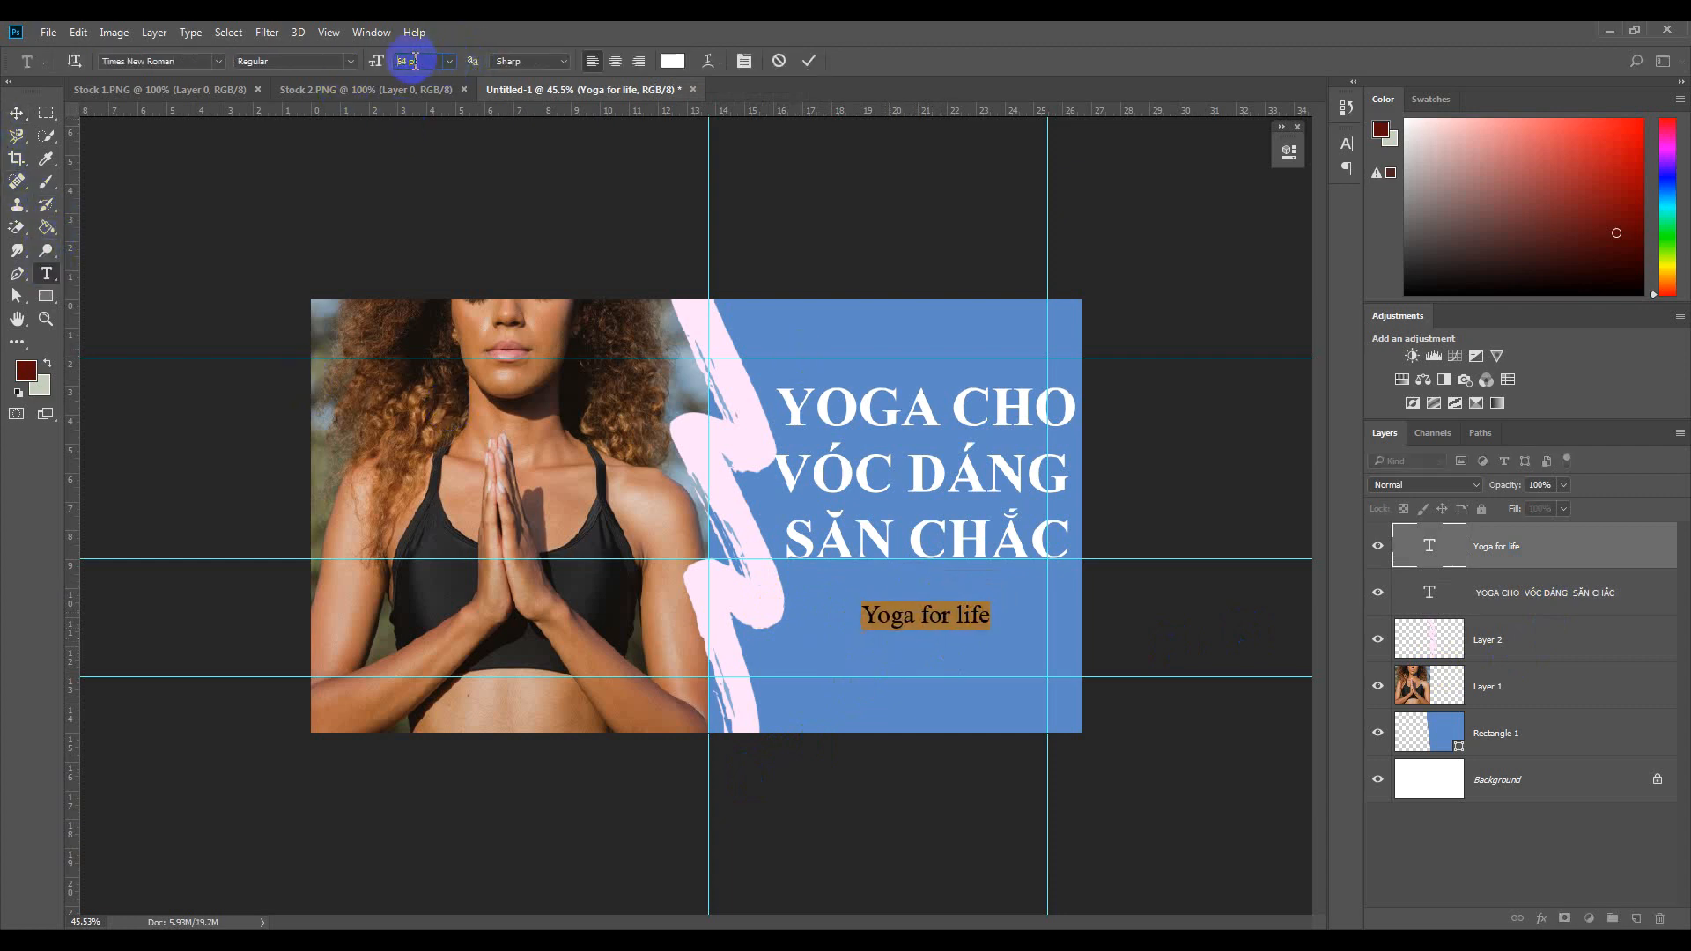
{"action": "left_click", "coordinate": [998, 653]}
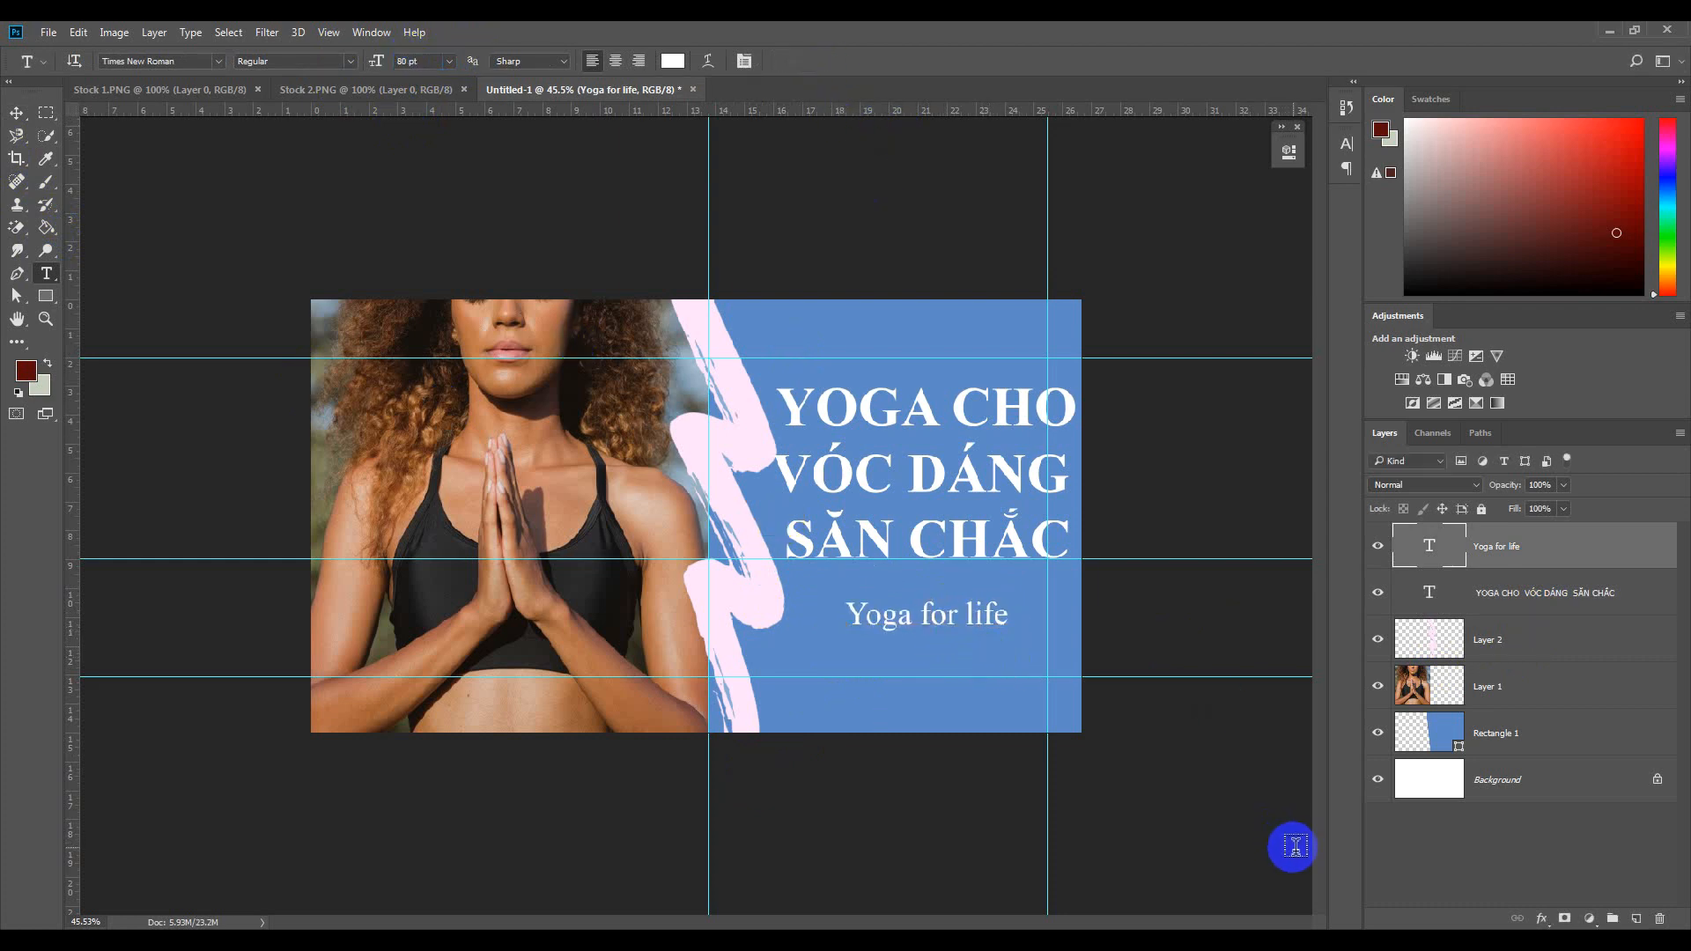
Lower the "Yoga for life" text toward the lowest guide and move the heading down closer to it.
{"action": "left_click_drag", "start_coordinate": [996, 687], "coordinate": [991, 724]}
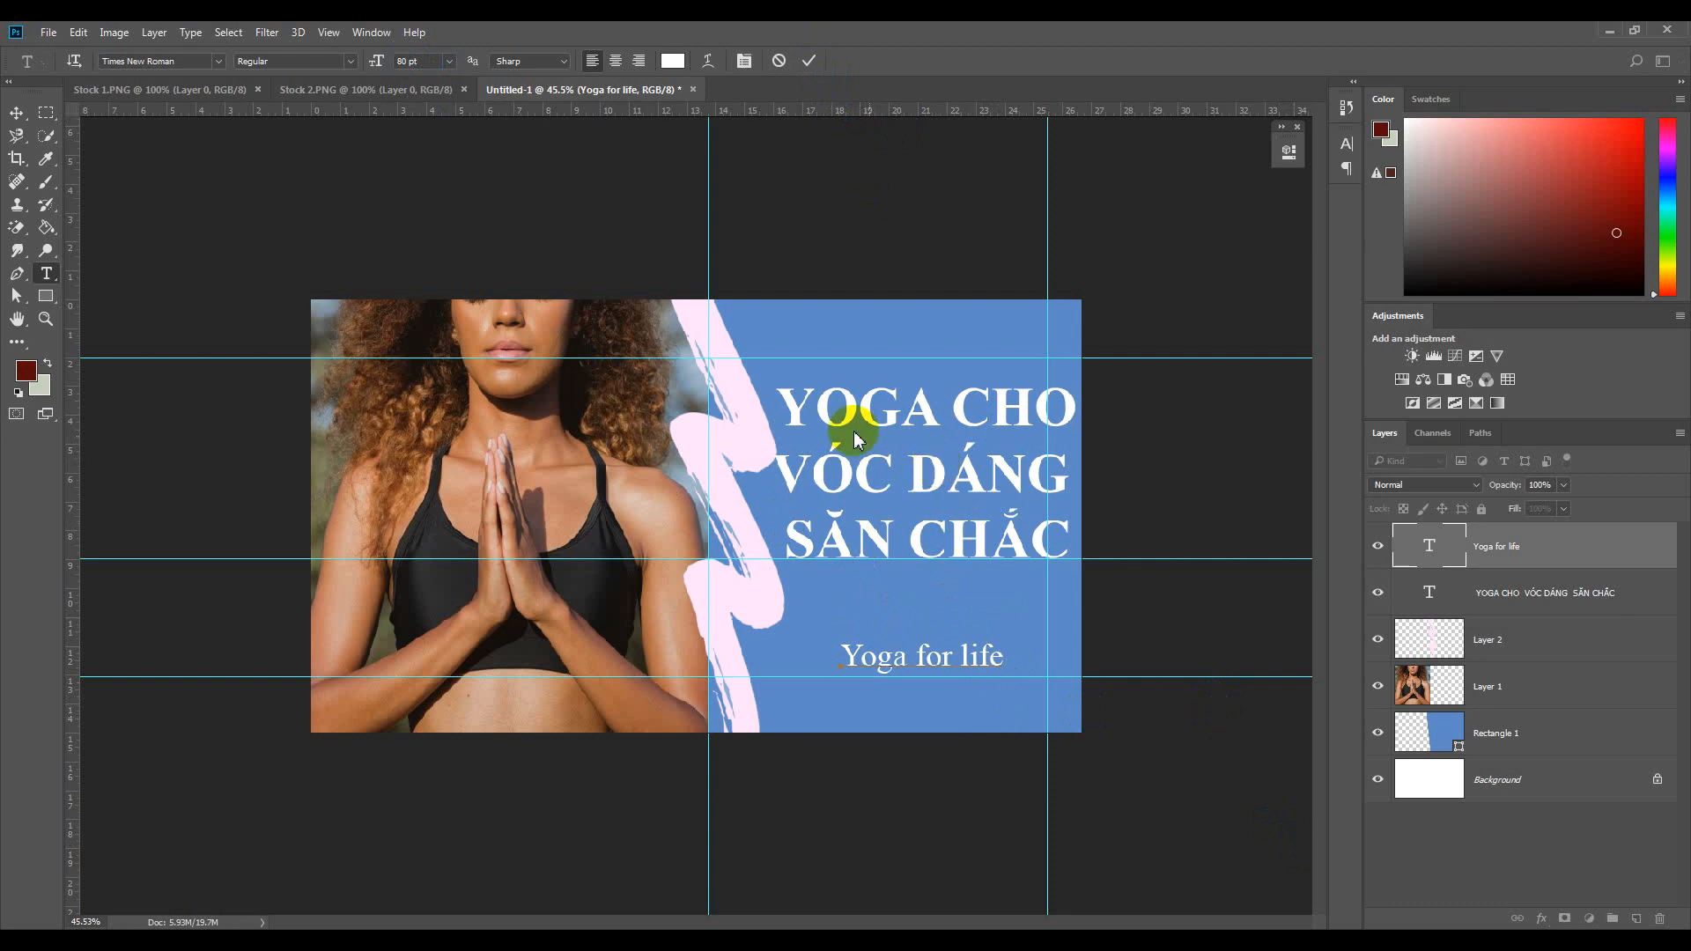
{"action": "key", "text": "v"}
{"action": "left_click_drag", "start_coordinate": [914, 489], "coordinate": [916, 525]}
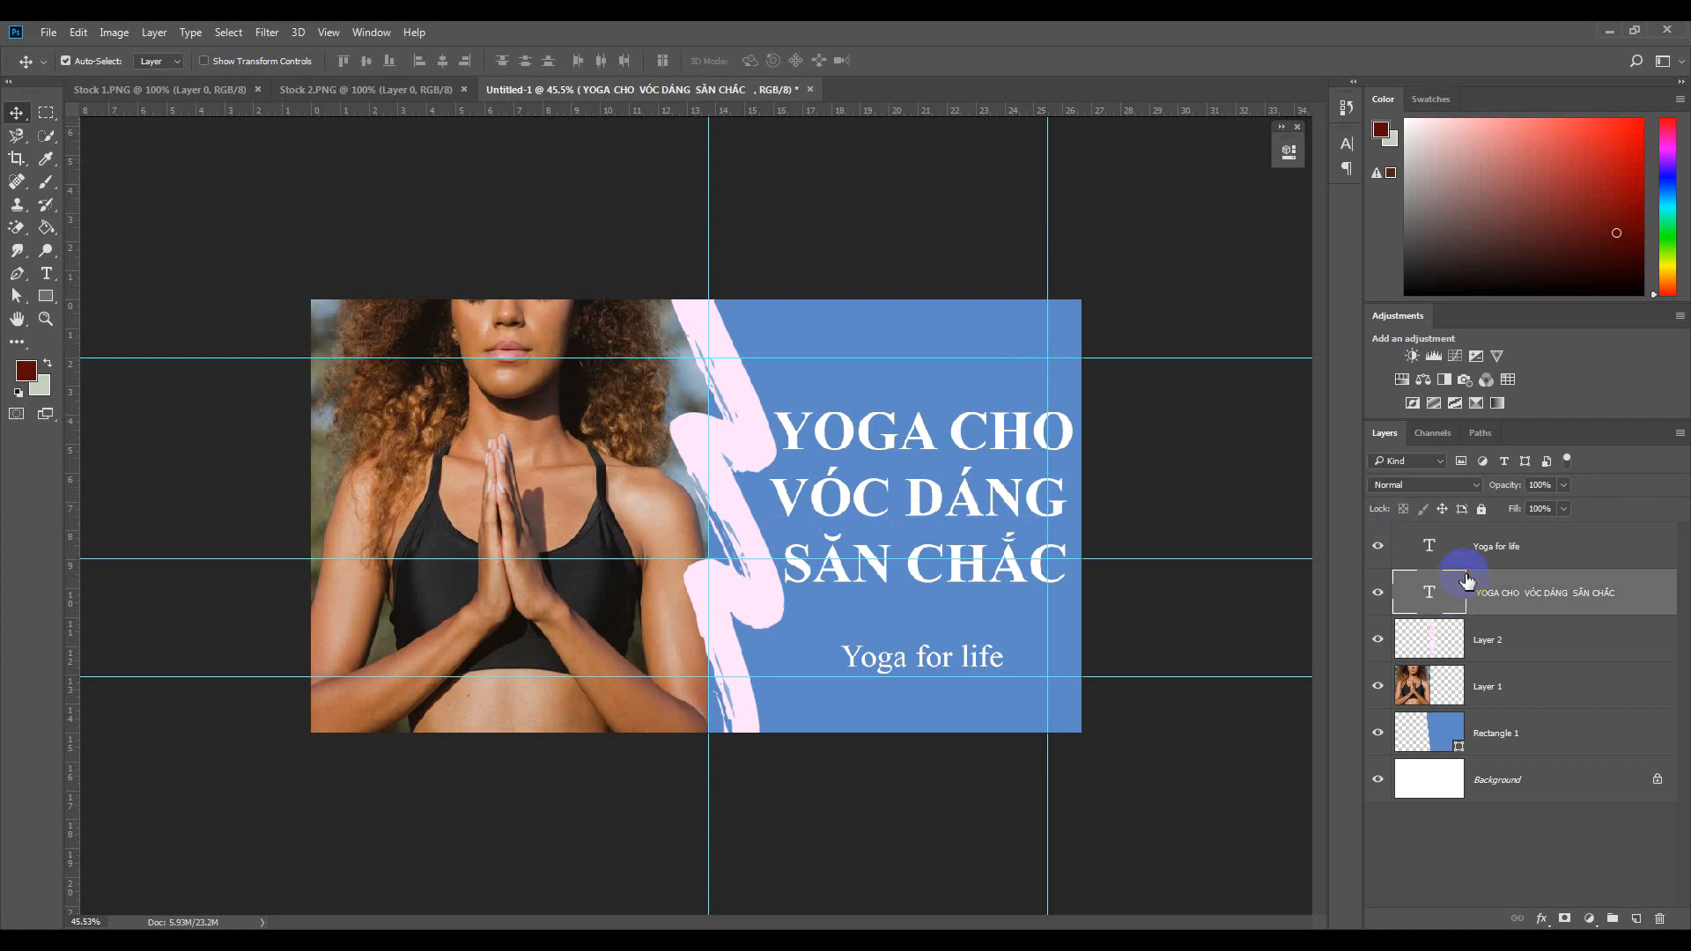
{"action": "left_click", "coordinate": [1495, 553]}
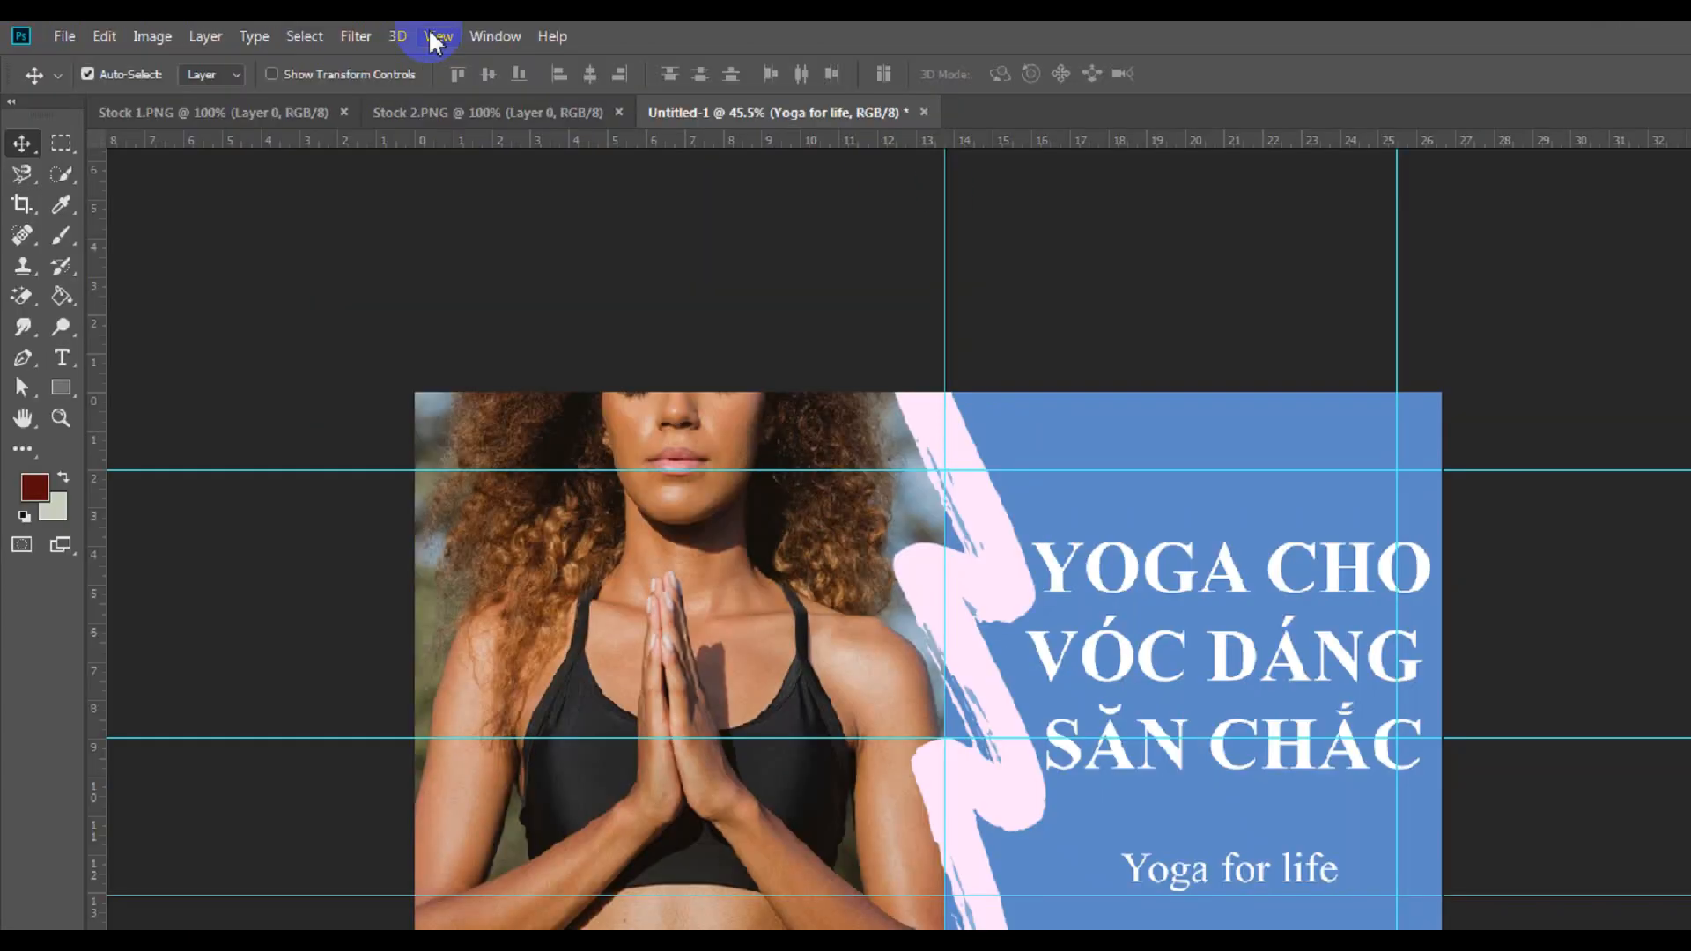
Clear all guides from the canvas and nudge the "Yoga for life" text slightly upward.
{"action": "left_click", "coordinate": [328, 34]}
{"action": "left_click", "coordinate": [810, 711]}
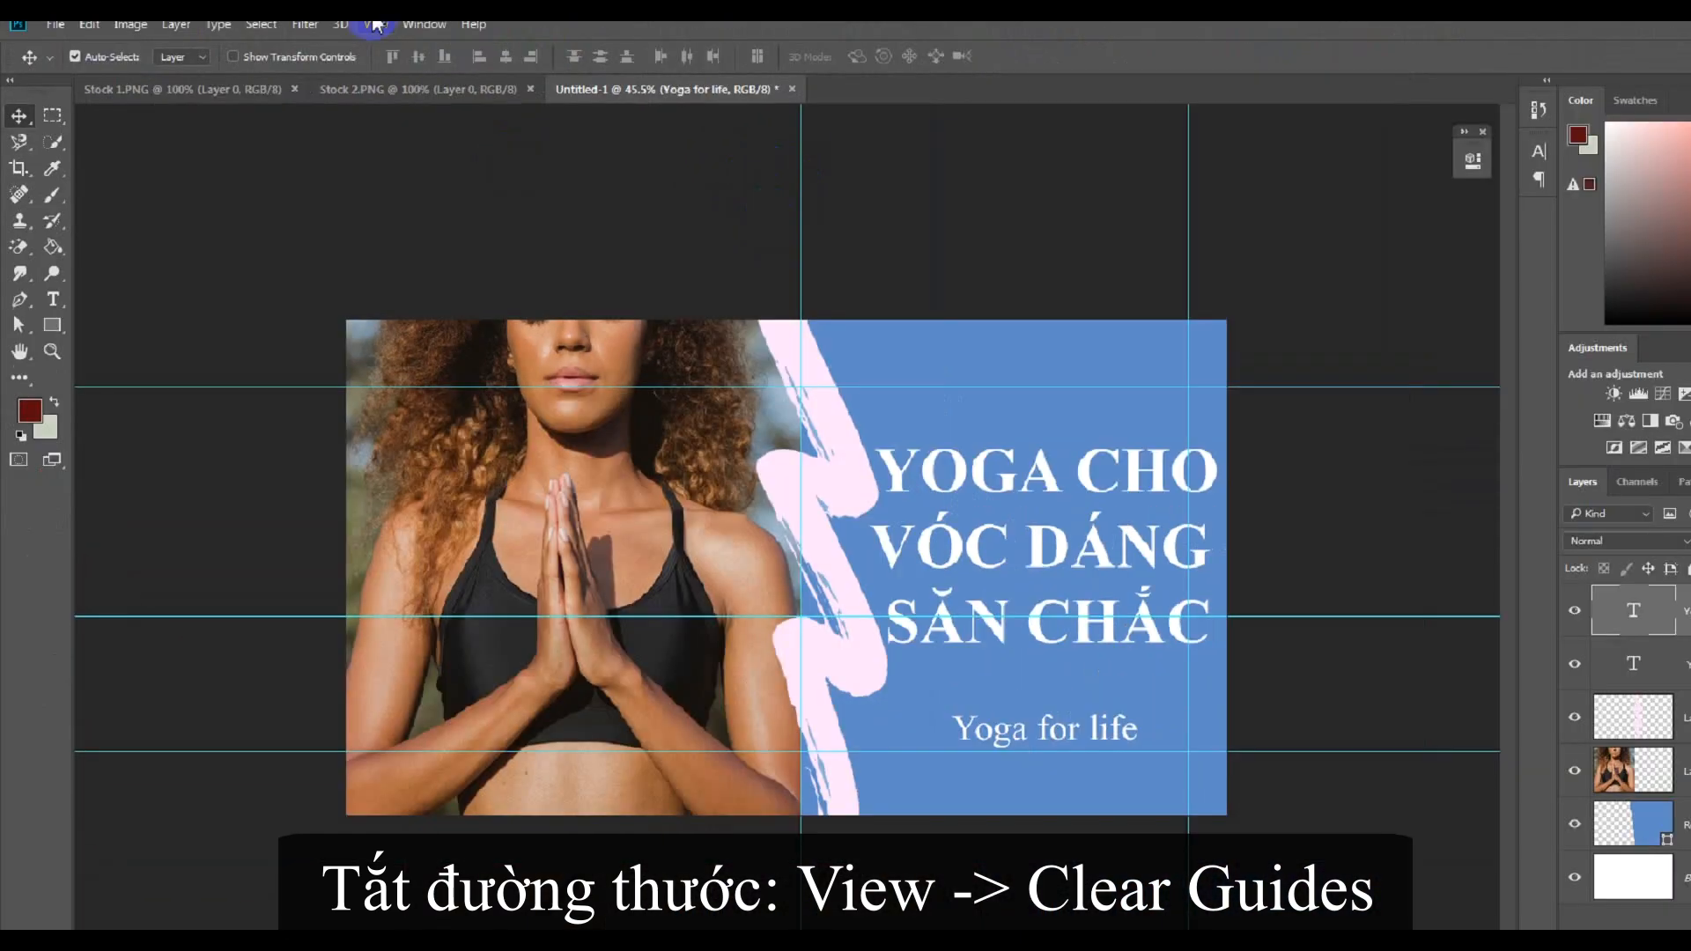
{"action": "left_click", "coordinate": [329, 32]}
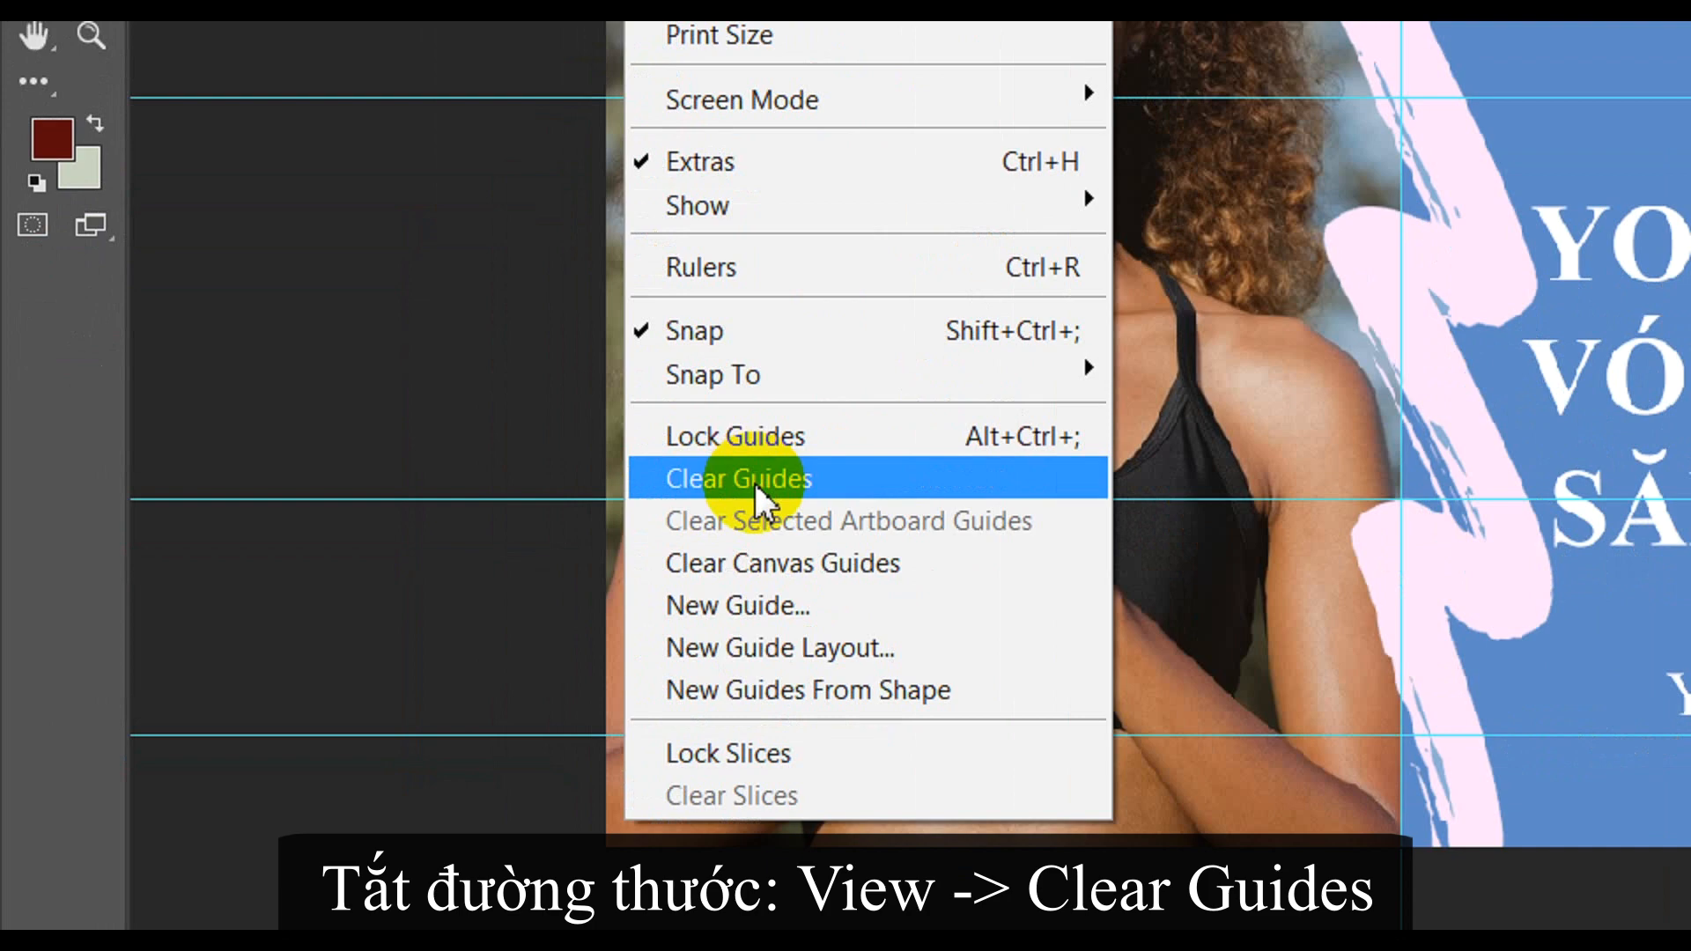
{"action": "left_click", "coordinate": [370, 540]}
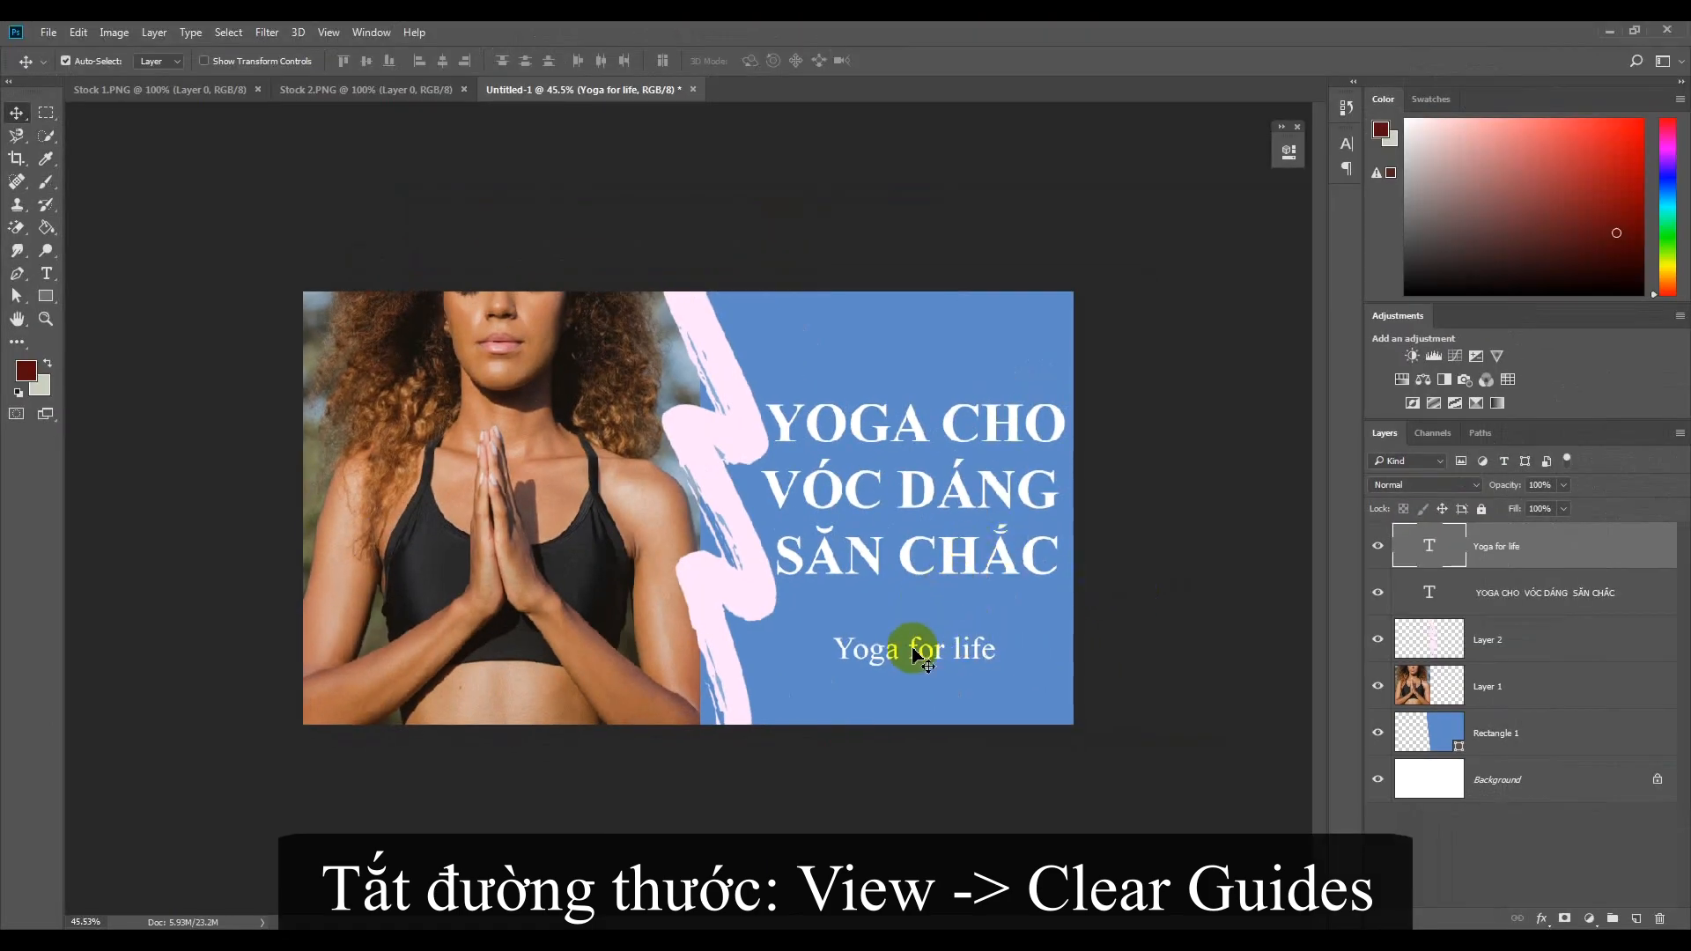
{"action": "left_click_drag", "start_coordinate": [916, 652], "coordinate": [916, 645]}
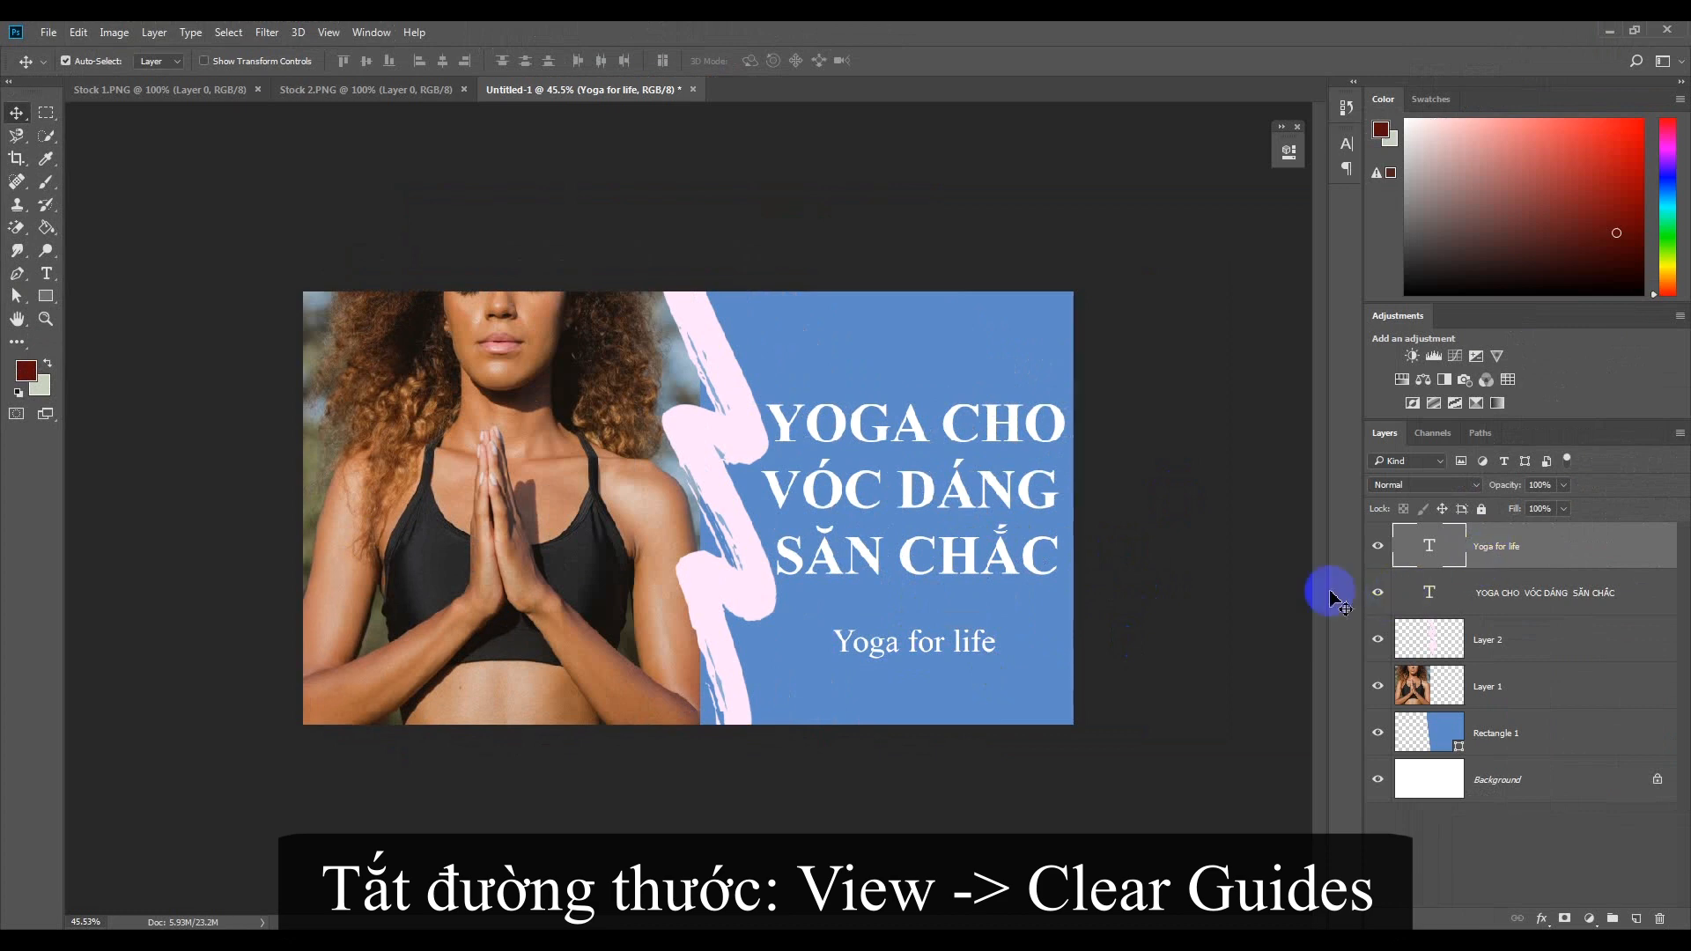